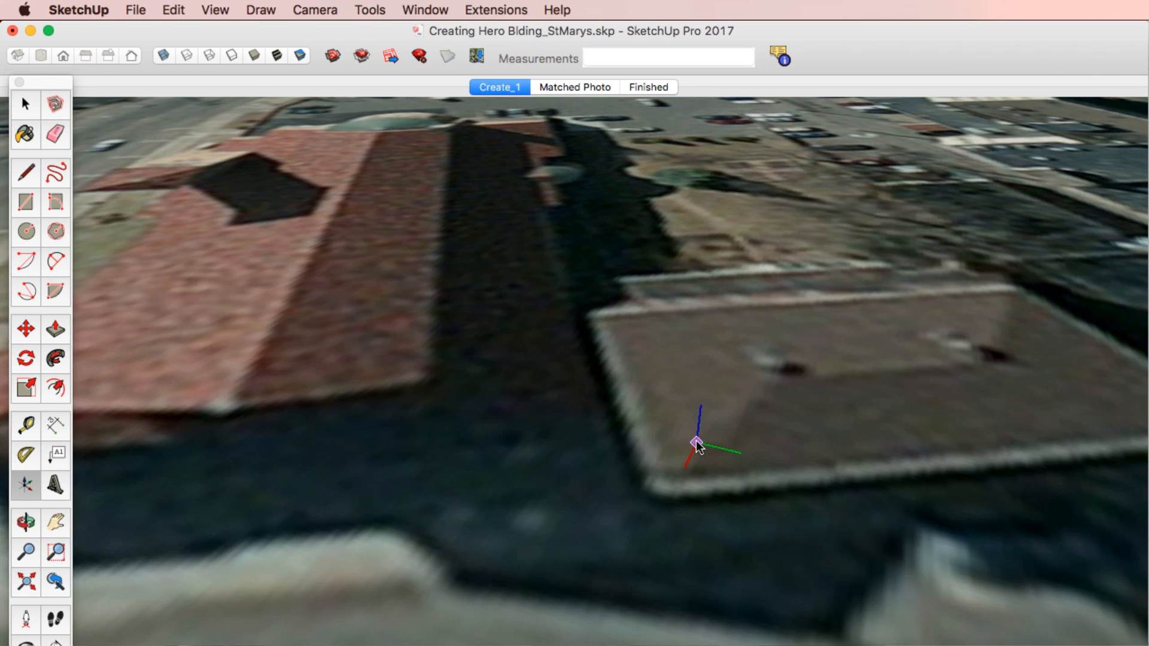
# - Place the drawing axes' origin at the small brown-roofed building's corner and align the red axis with its short edge
pyautogui.click(610, 317)
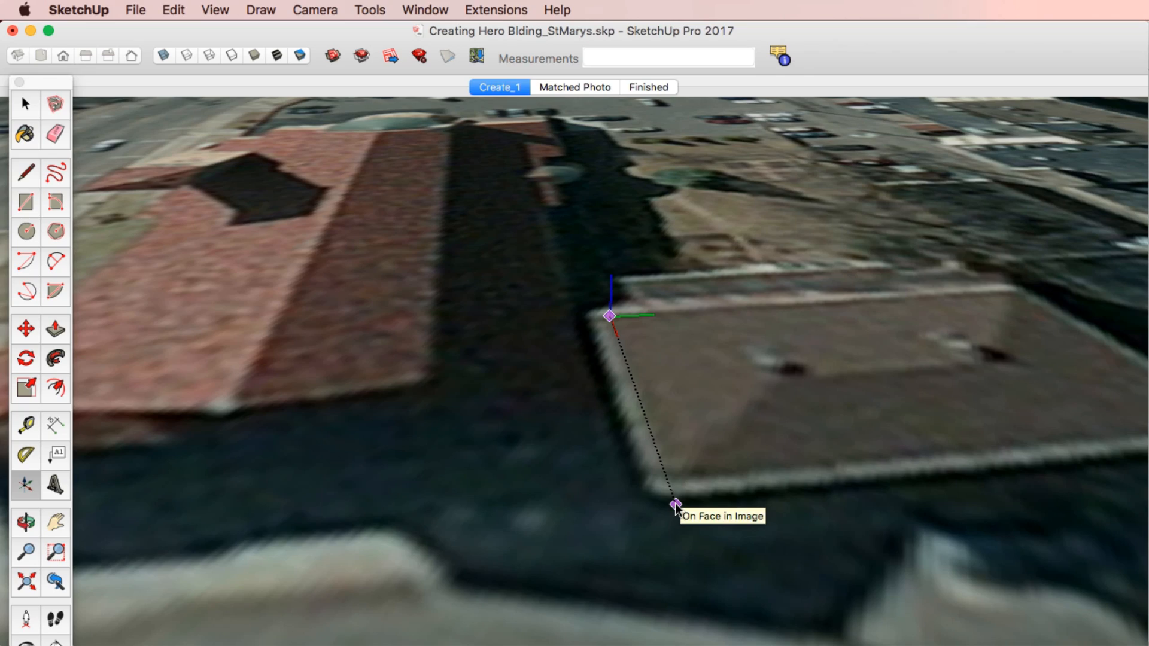
pyautogui.doubleClick(676, 507)
pyautogui.scroll(-6, 676, 507)
pyautogui.keyDown('shift'); pyautogui.moveTo(676, 508); pyautogui.dragTo(523, 393, button='middle'); pyautogui.keyUp('shift')
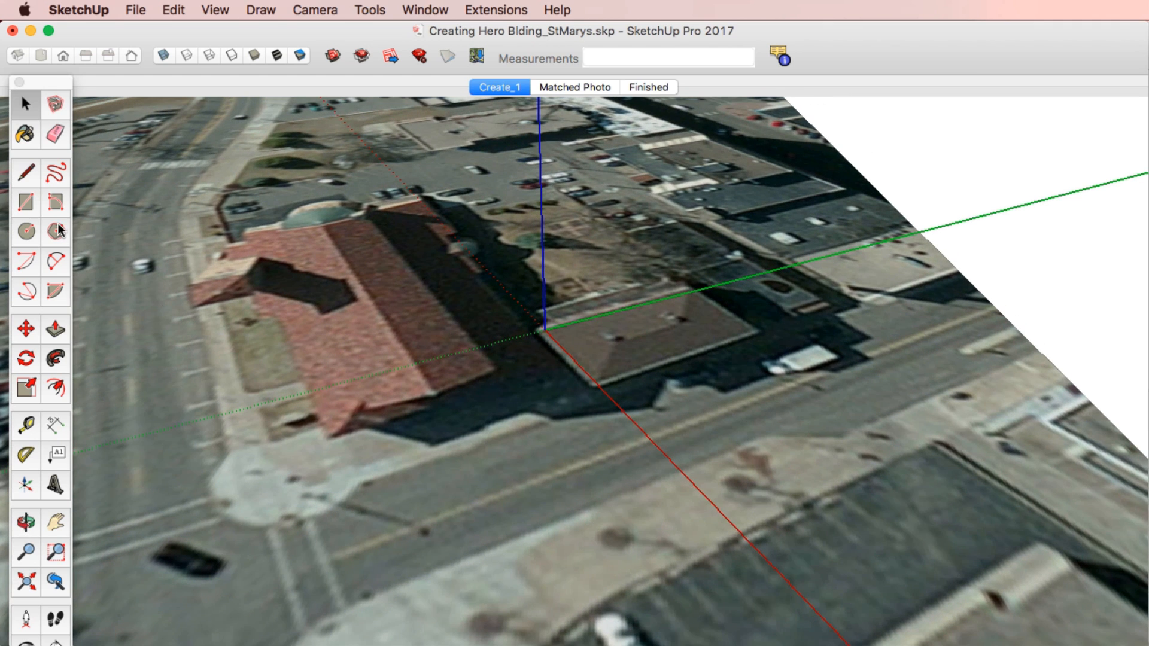
# - Draw a rectangle of about 40' 9 7/8" by 74' 7 15/16" from the axes' origin over the brown-roofed building's footprint
pyautogui.click(27, 203)
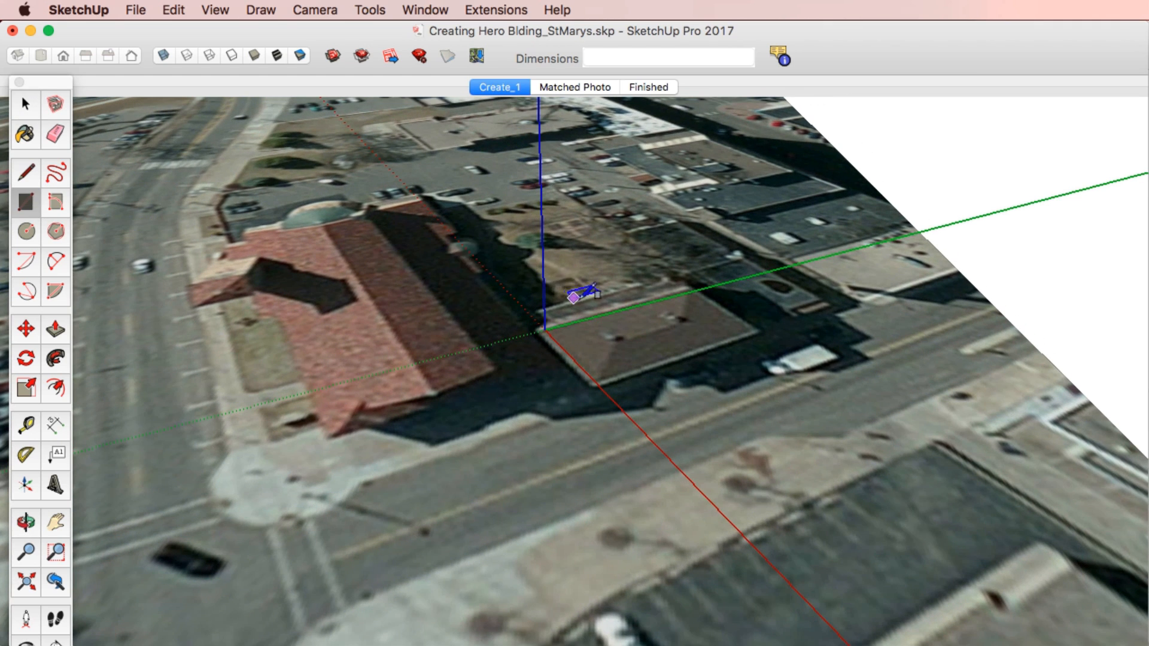
pyautogui.click(546, 329)
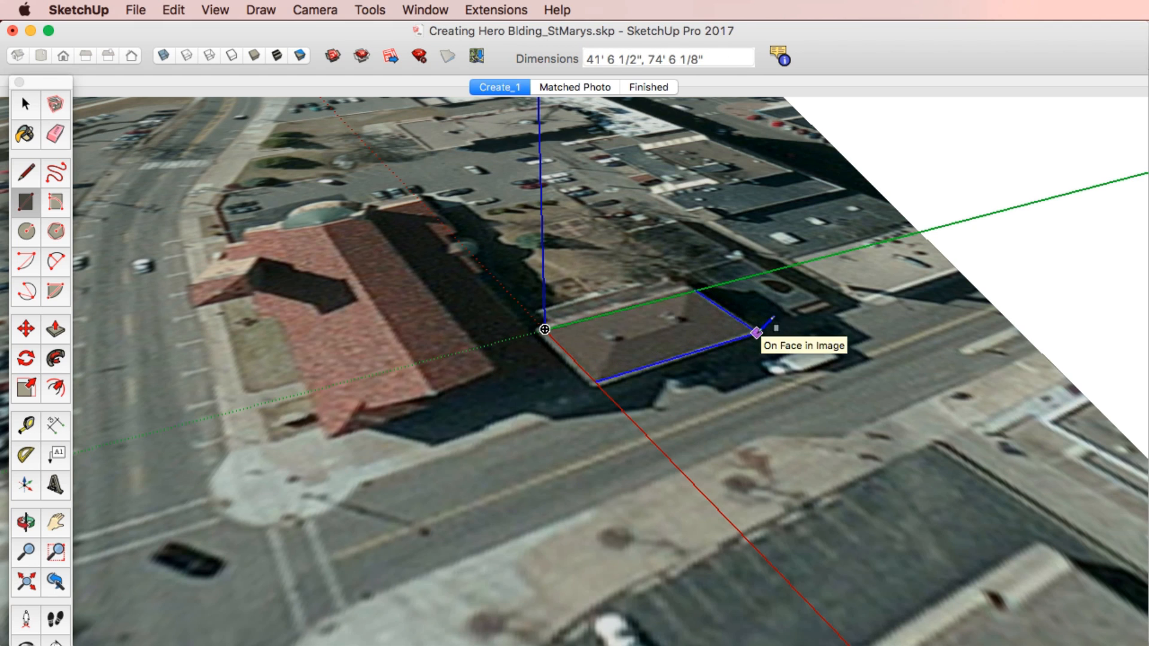
pyautogui.click(757, 331)
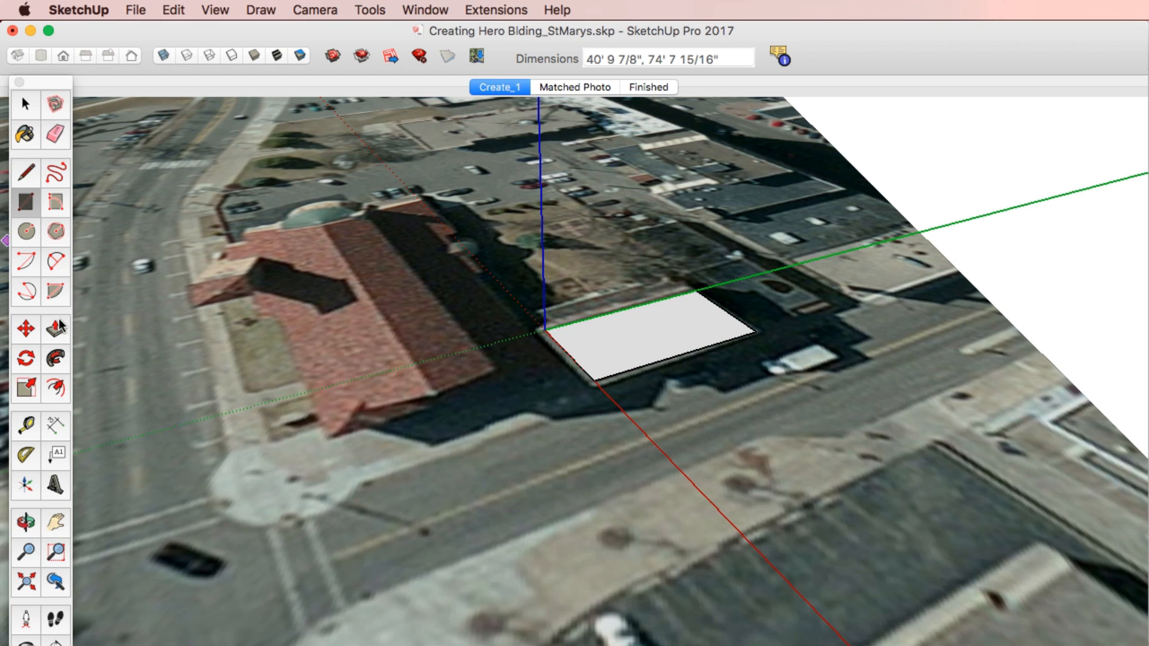
# - Push/Pull the footprint rectangle up to a height of 45'
pyautogui.click(57, 328)
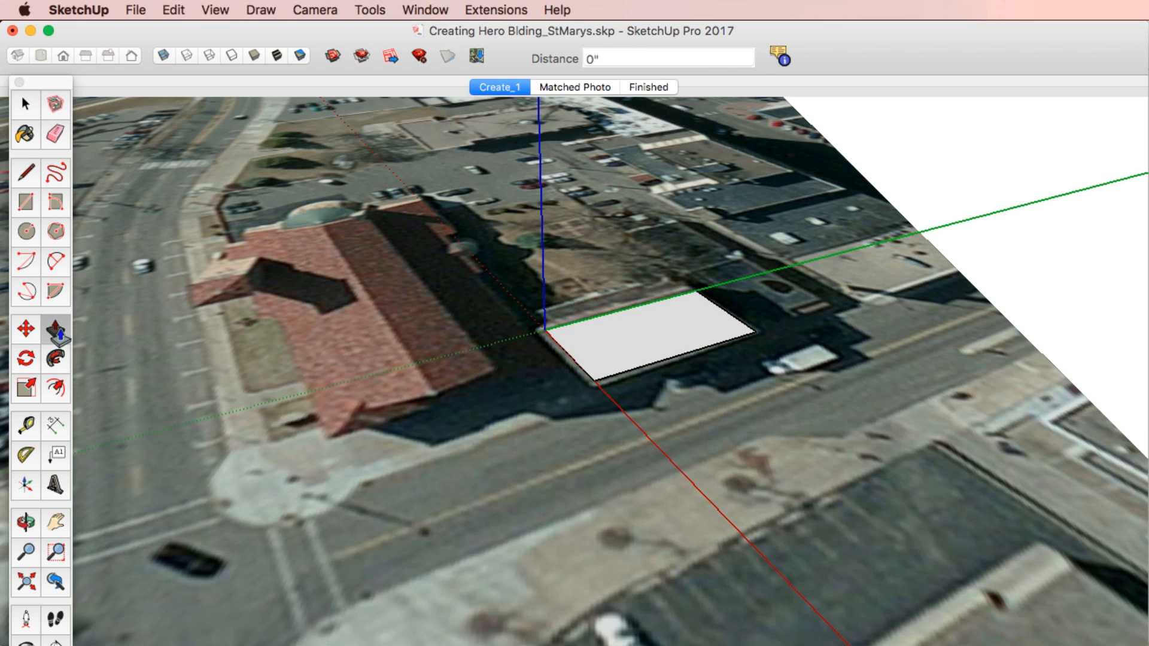
pyautogui.click(645, 338)
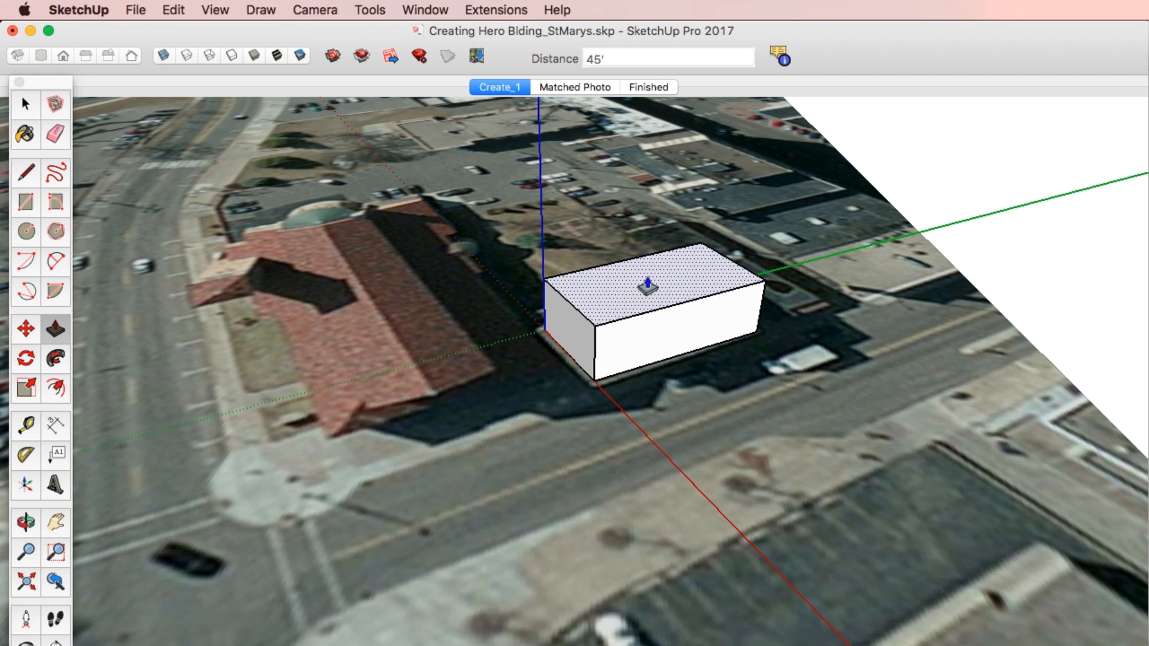
pyautogui.press('Return')
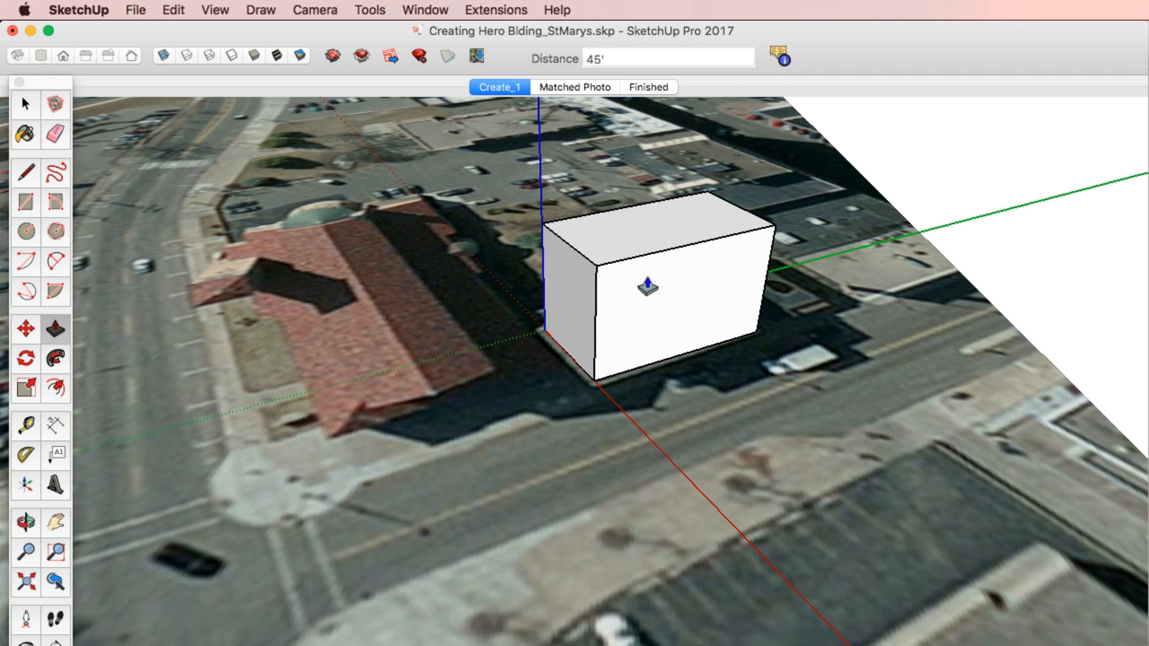
pyautogui.moveTo(626, 304); pyautogui.dragTo(662, 289, button='middle')
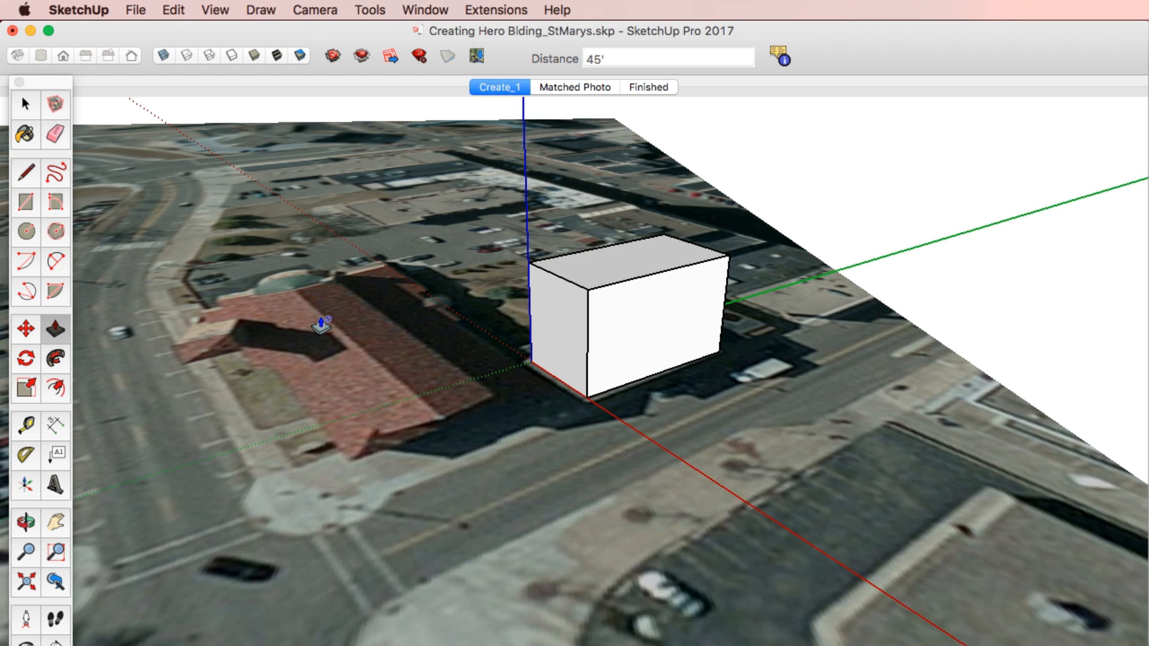
# - Import Bld2_N_Elev_2048.jpg from the Project Photos folder with the Use As Texture option
pyautogui.click(132, 10)
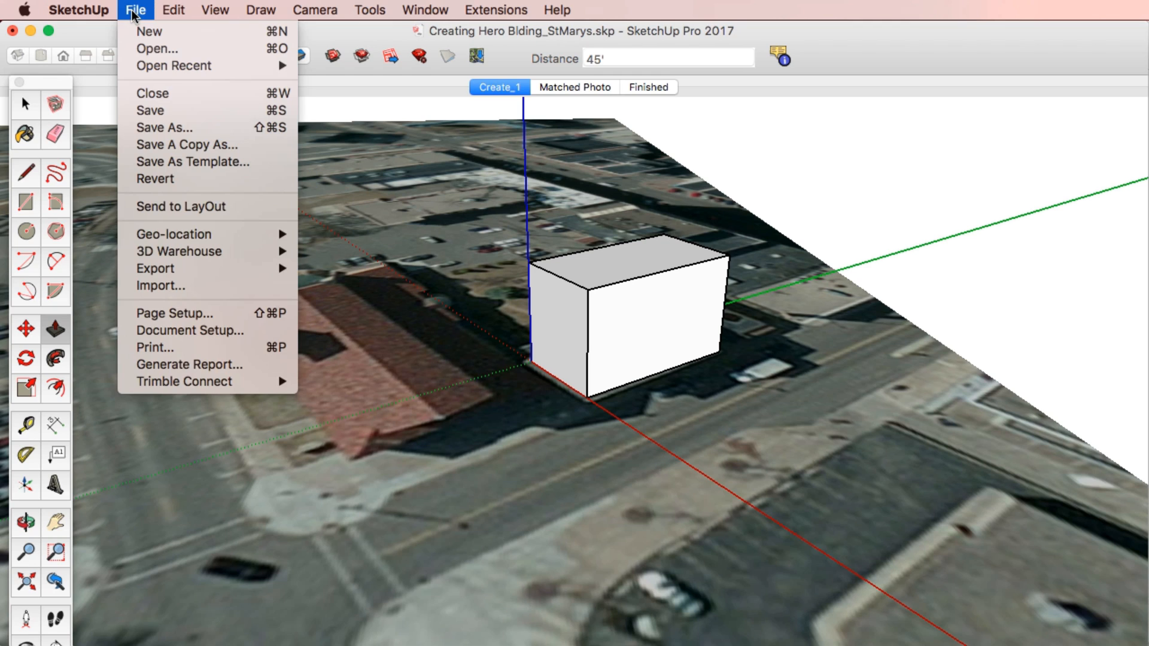
pyautogui.click(160, 286)
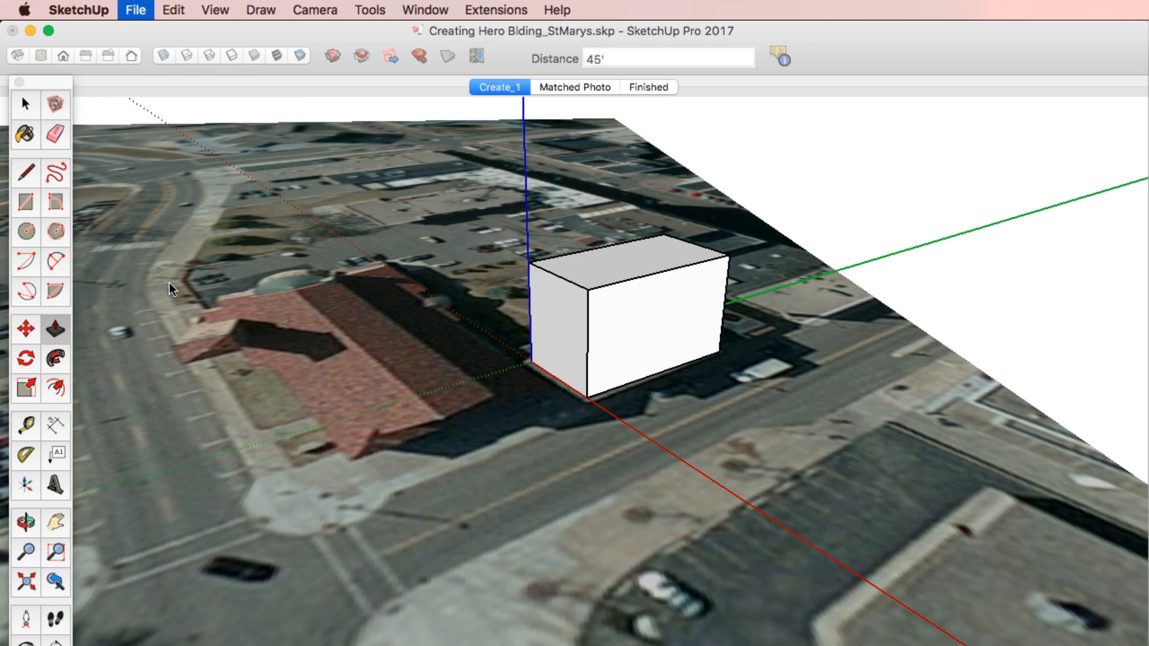
pyautogui.doubleClick(481, 157)
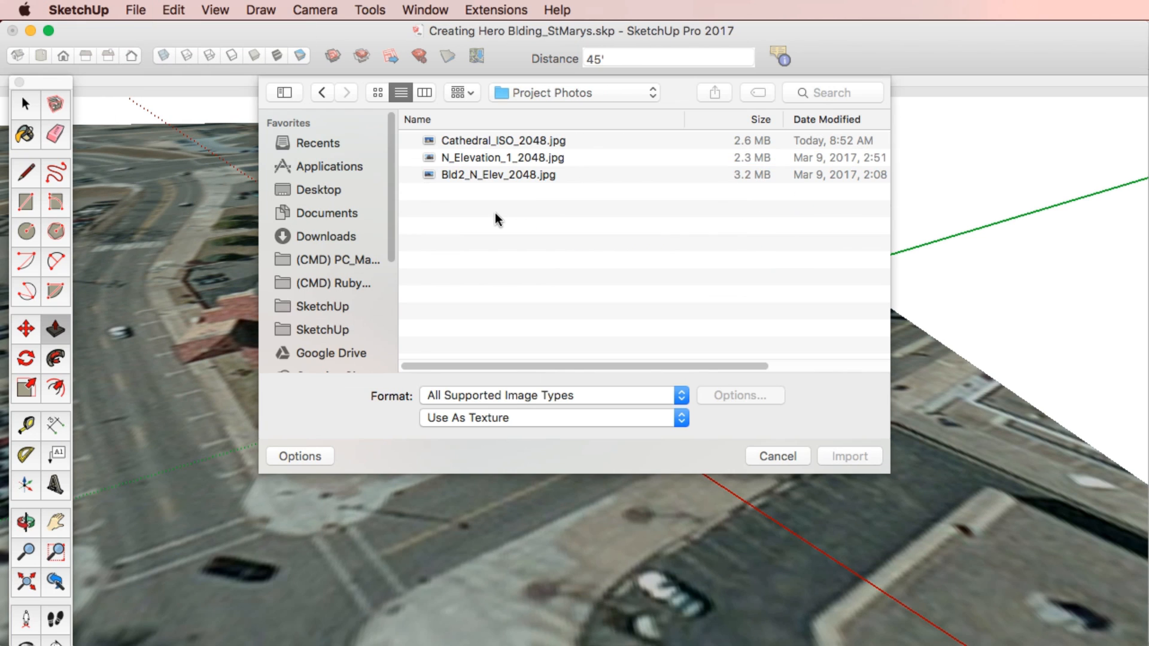
pyautogui.click(501, 173)
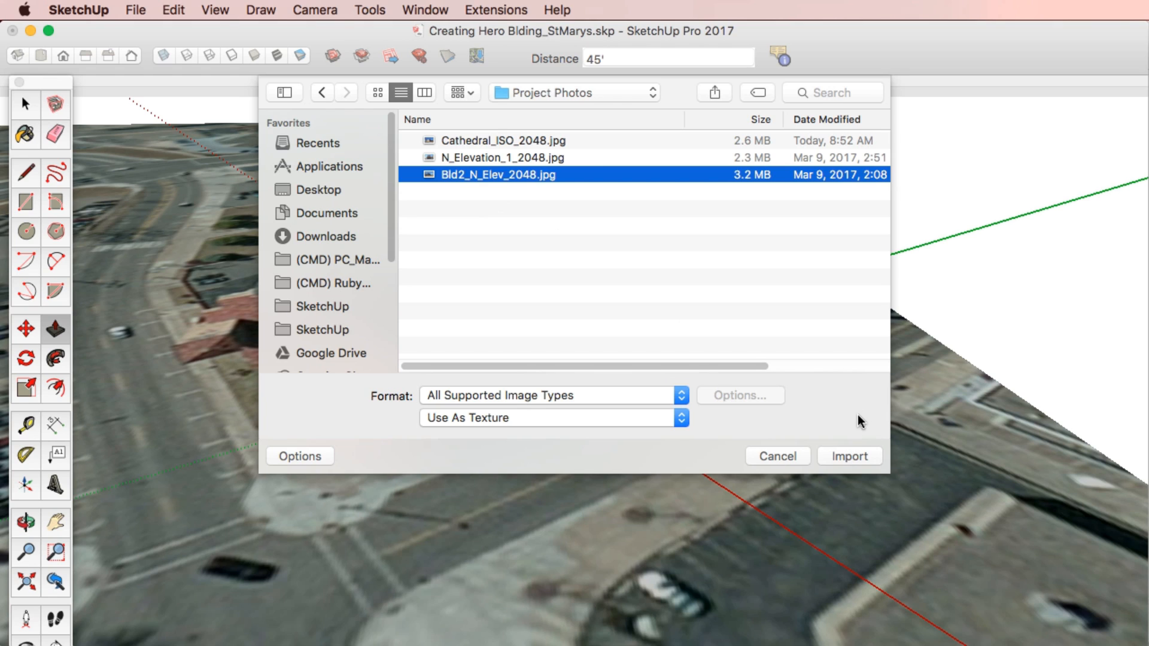
pyautogui.click(527, 417)
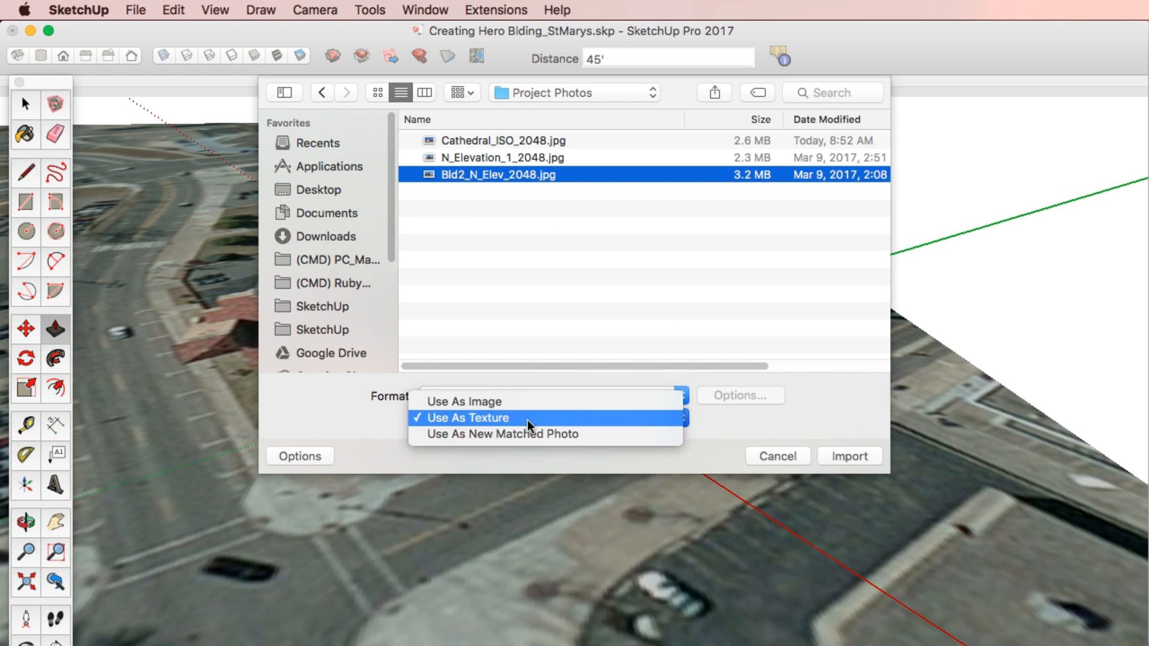
pyautogui.click(526, 419)
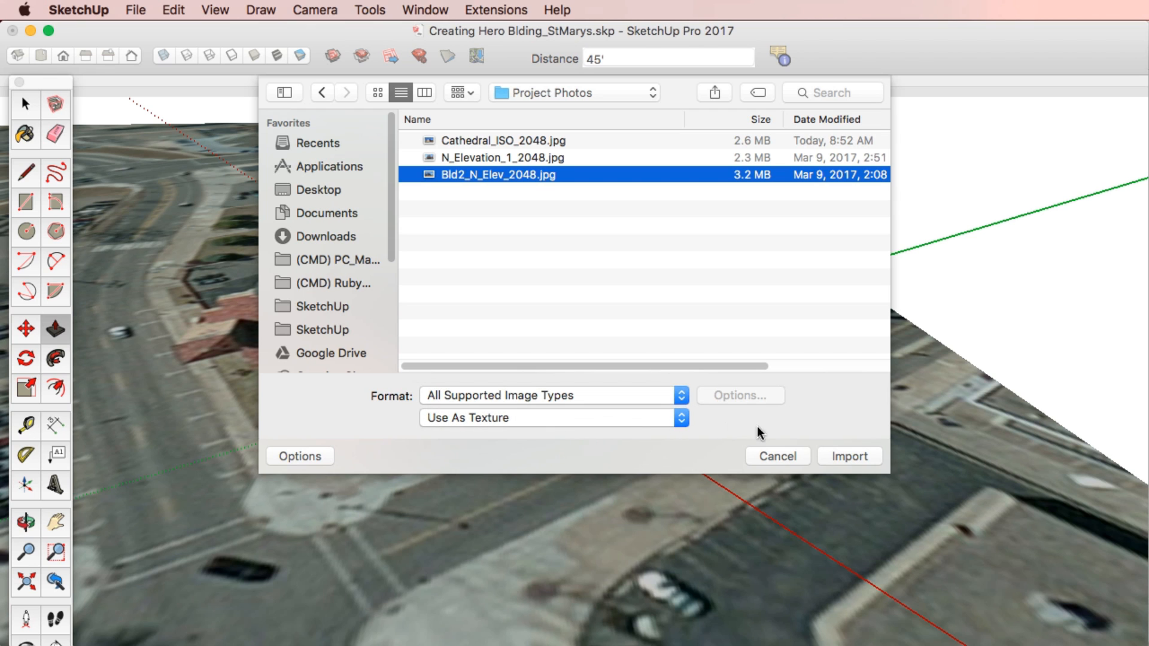
pyautogui.click(857, 453)
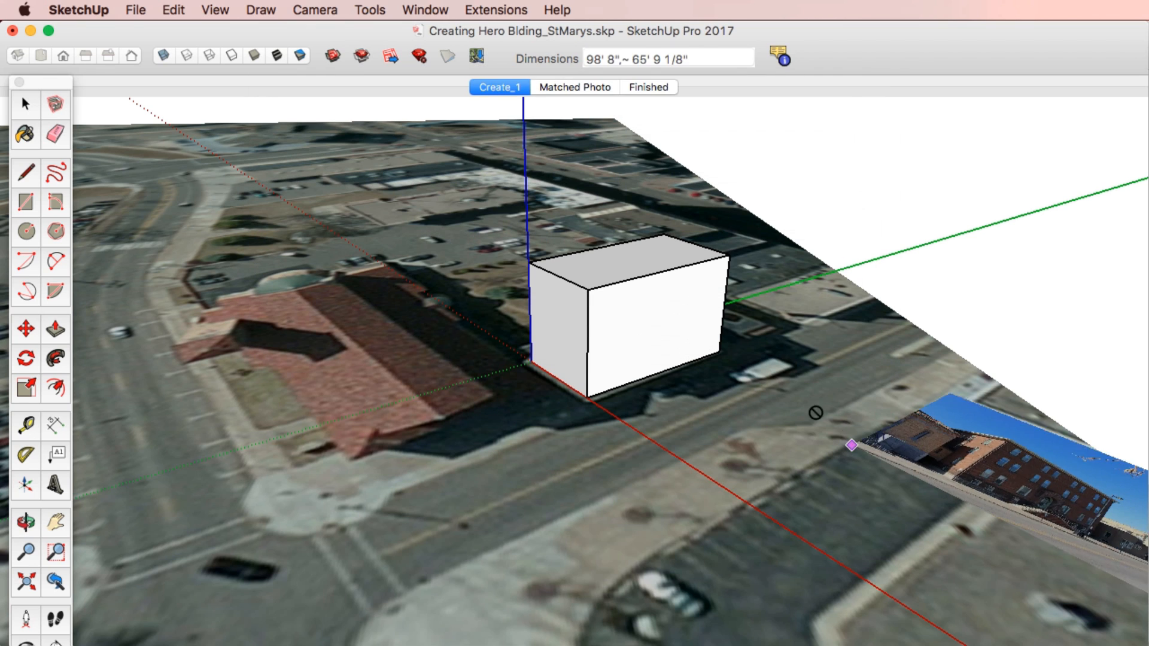
# - Apply the imported photo to the box's long street-facing wall, sizing it from the wall's lower corner to its opposite upper corner
pyautogui.click(585, 397)
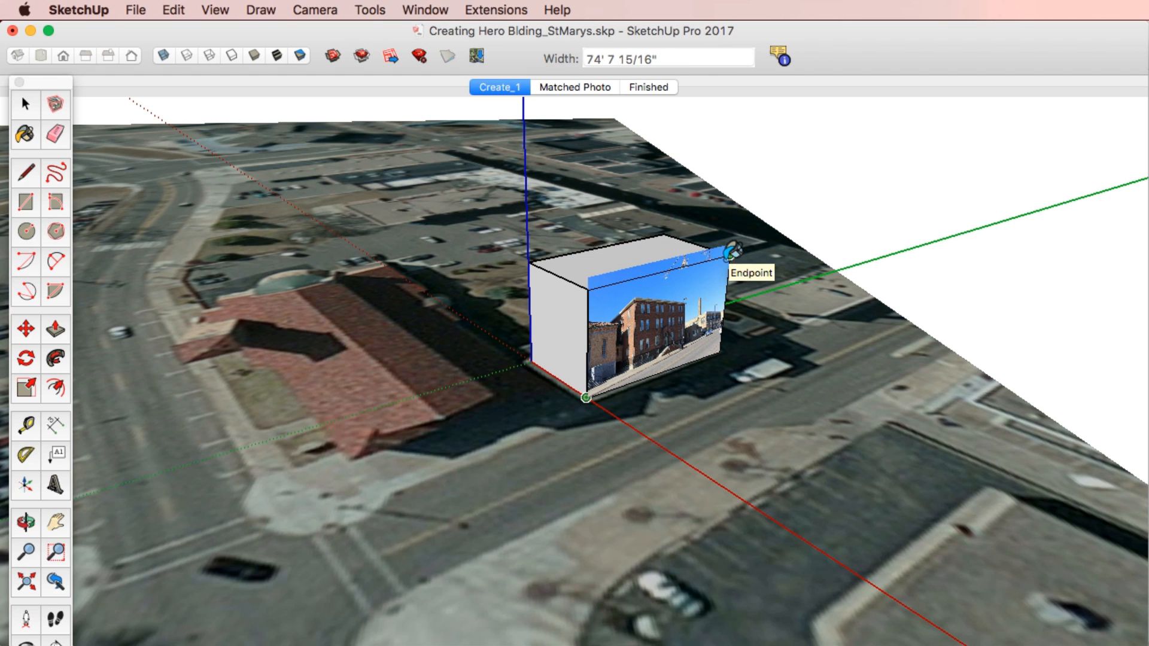
pyautogui.click(730, 253)
pyautogui.press('p')
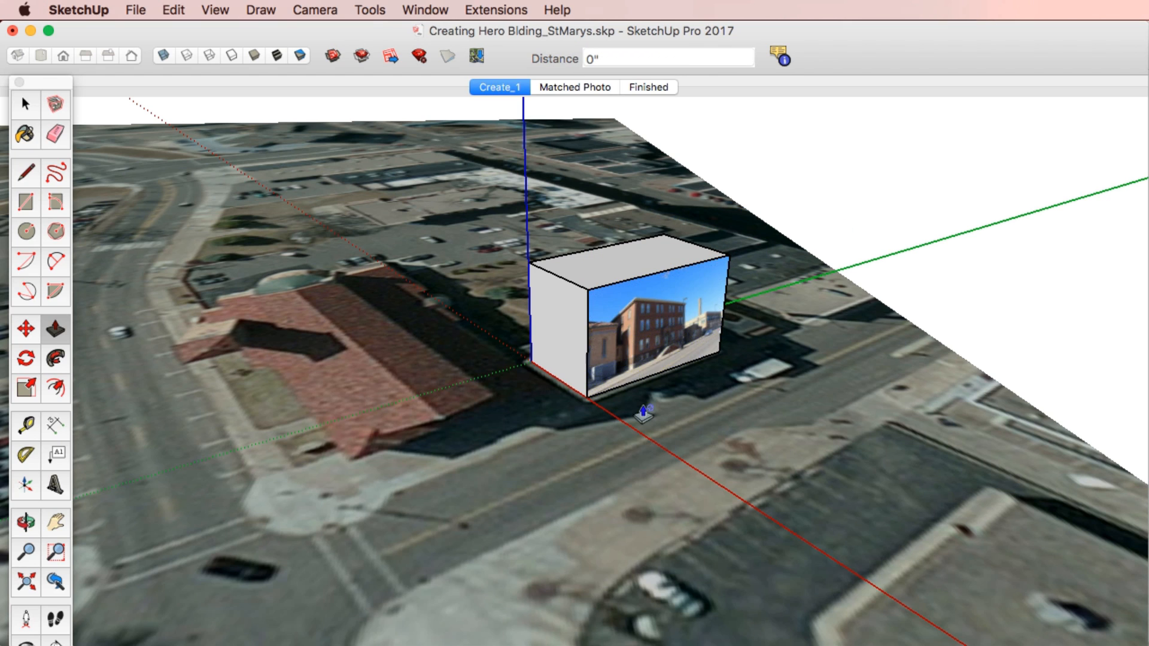
# - Start positioning the wall's texture and relocate two pins to the base and eave of the facade's far corner in the photo
pyautogui.moveTo(673, 416); pyautogui.dragTo(640, 347, button='middle')
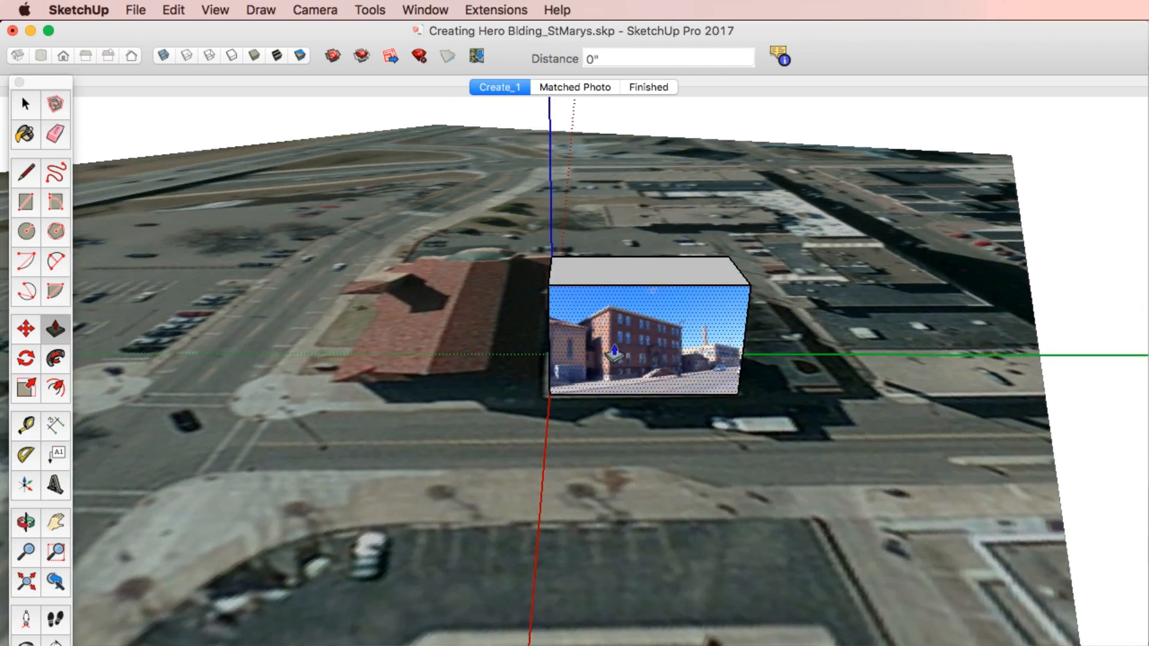
pyautogui.scroll(6, 637, 340)
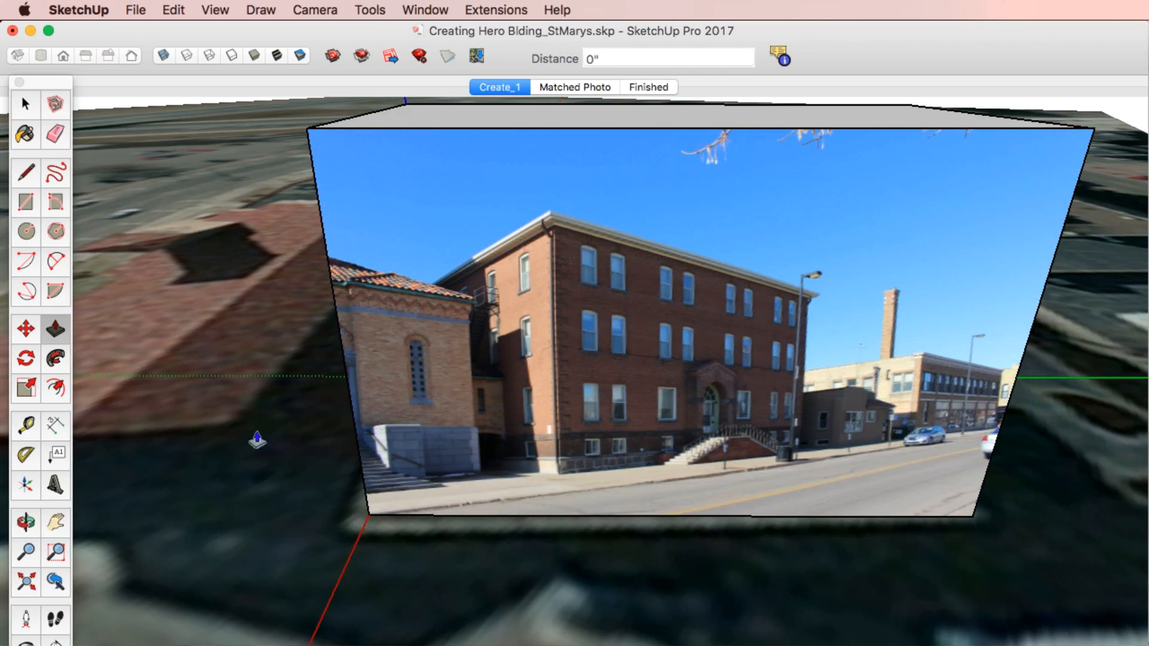
pyautogui.rightClick(710, 347)
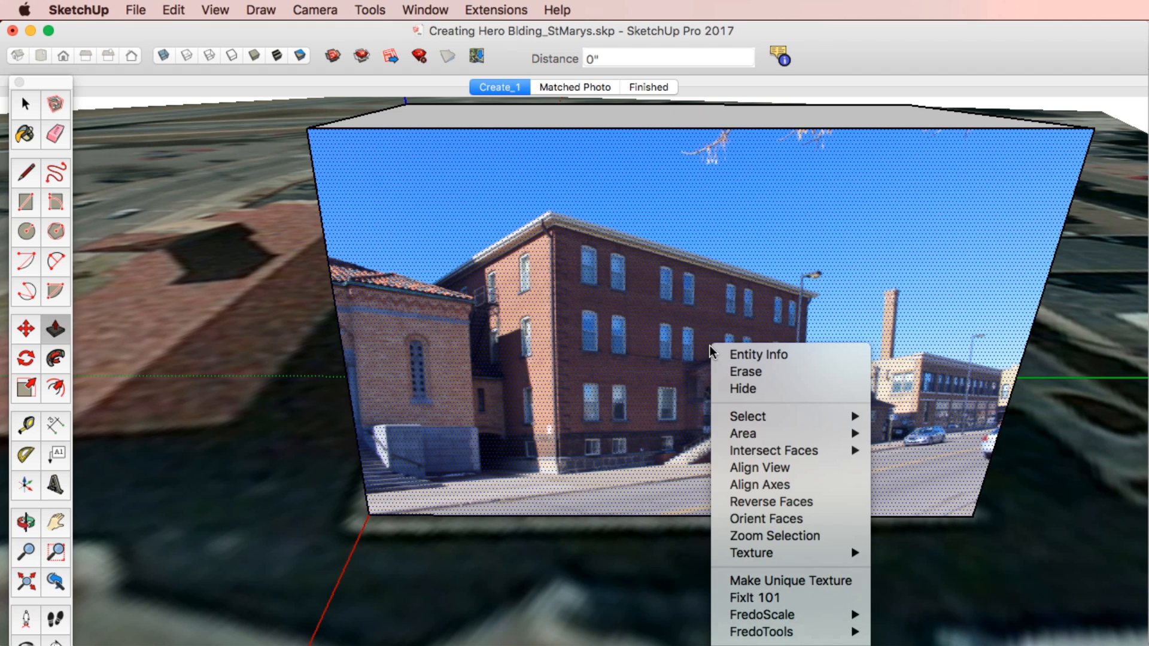
pyautogui.moveTo(772, 557)
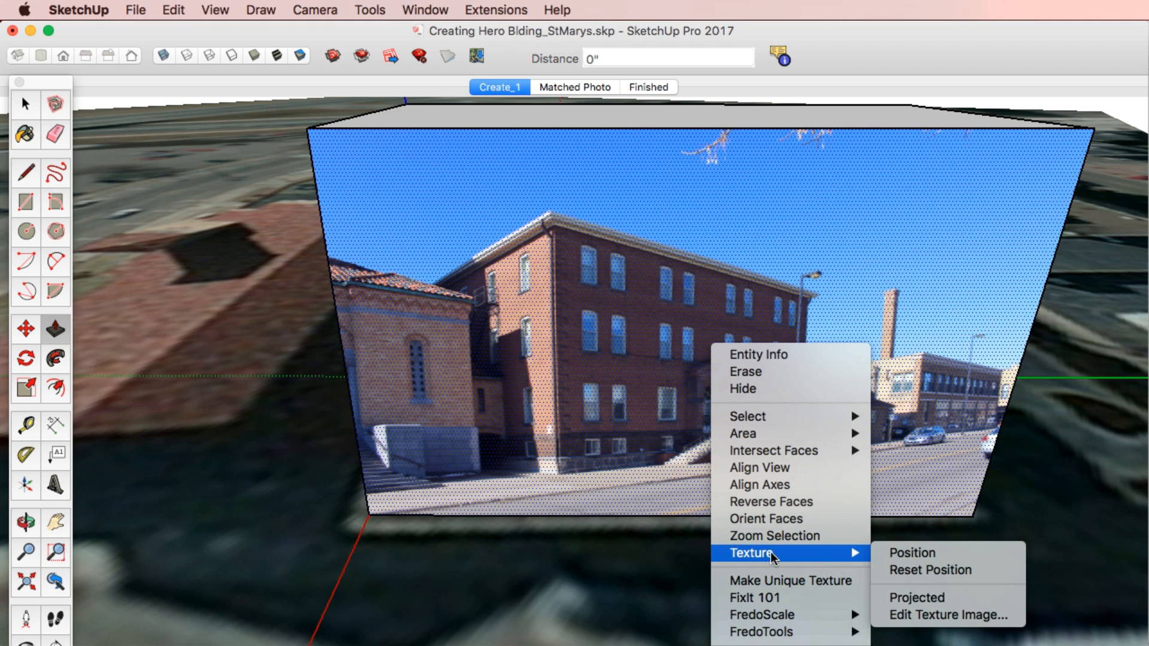
pyautogui.click(892, 551)
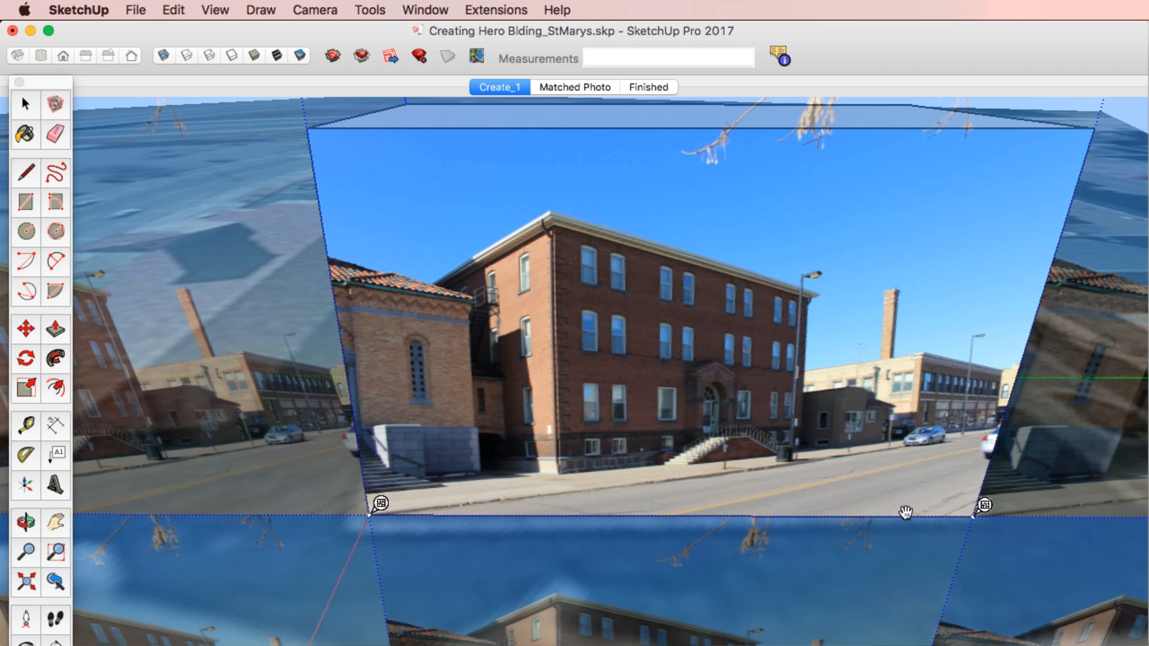
pyautogui.click(986, 507)
pyautogui.scroll(-2, 872, 431)
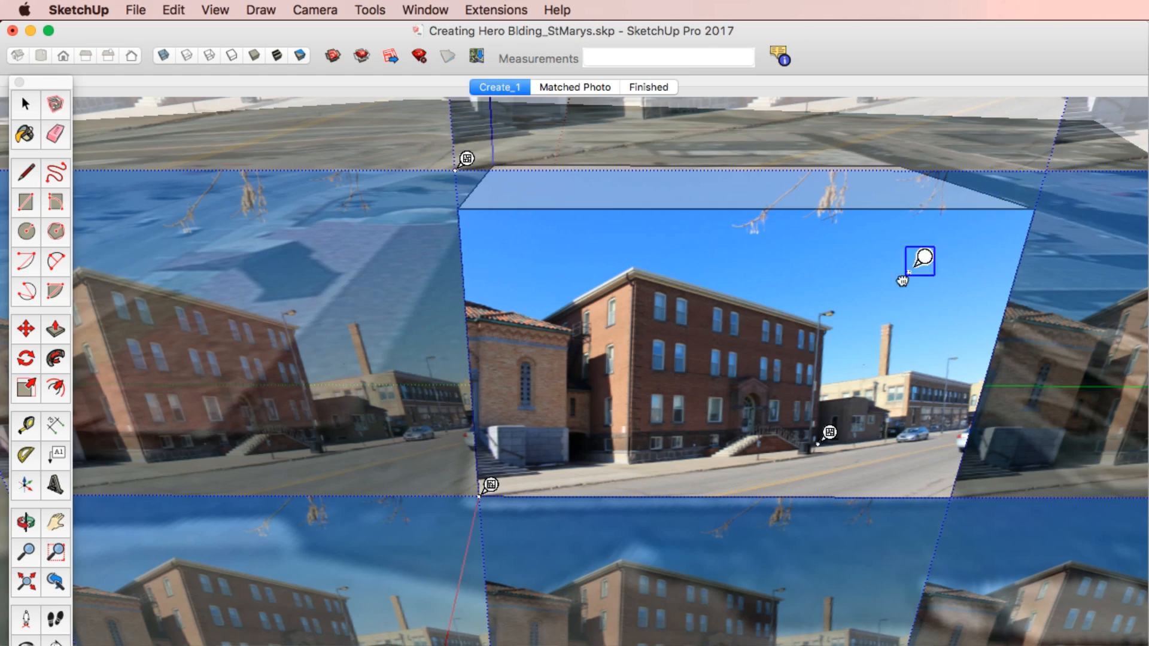
pyautogui.scroll(5, 825, 333)
pyautogui.scroll(3, 823, 340)
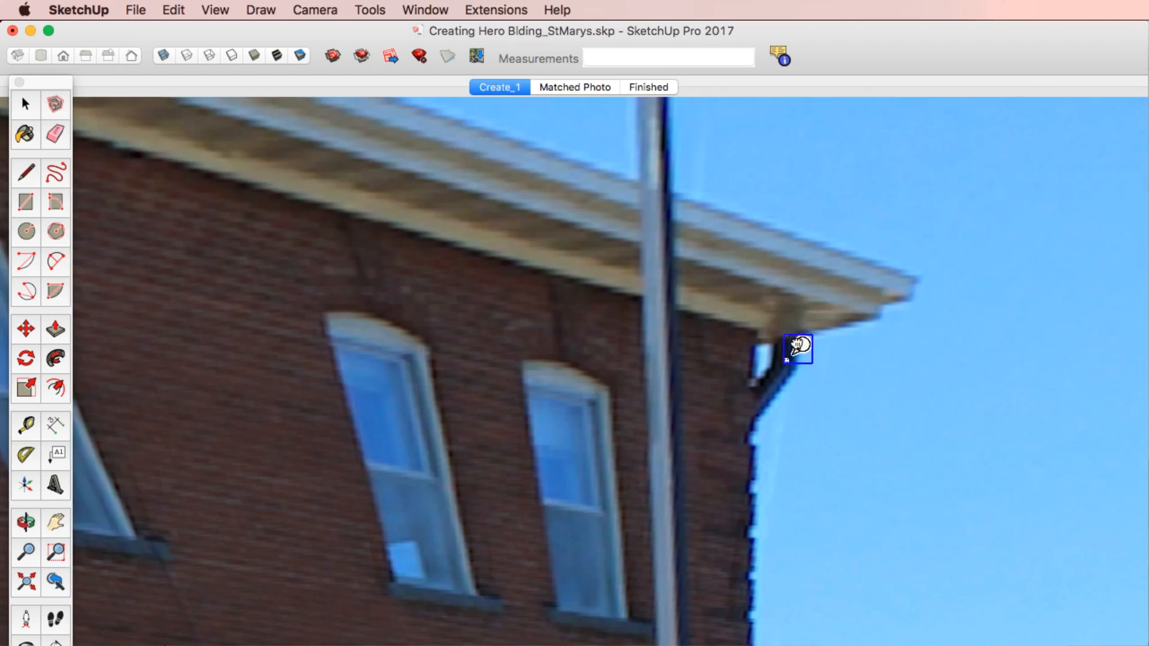
# - Relocate the remaining two texture pins to the base and eave of the facade's near corner in the photo
pyautogui.scroll(-6, 778, 312)
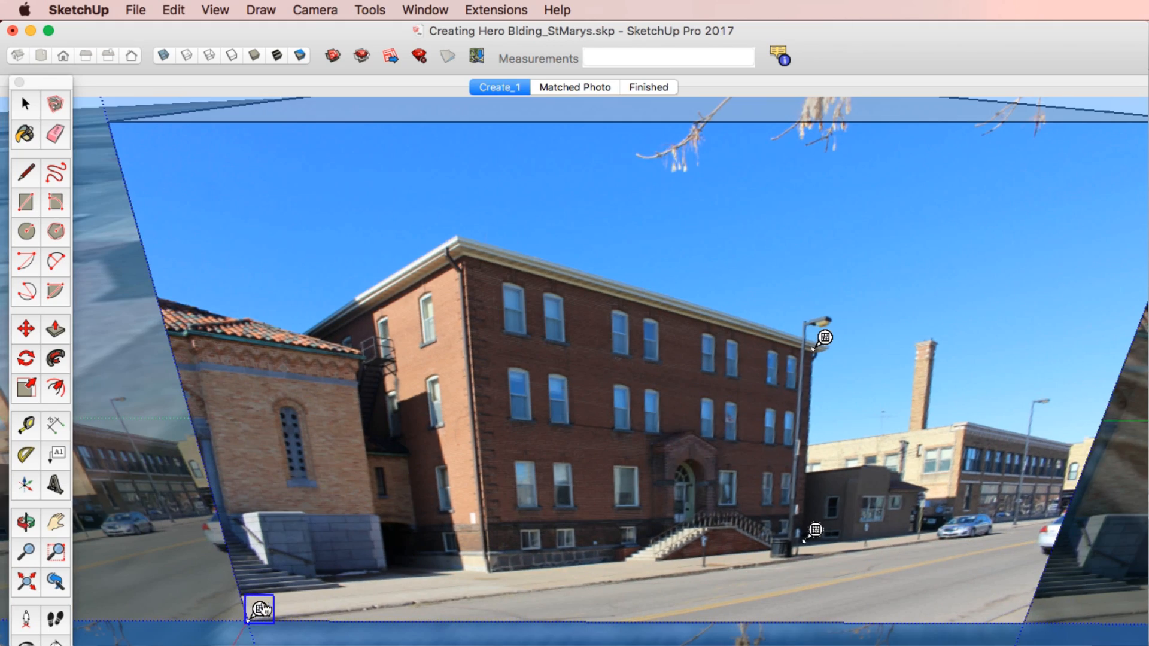
pyautogui.scroll(4, 472, 548)
pyautogui.scroll(3, 527, 577)
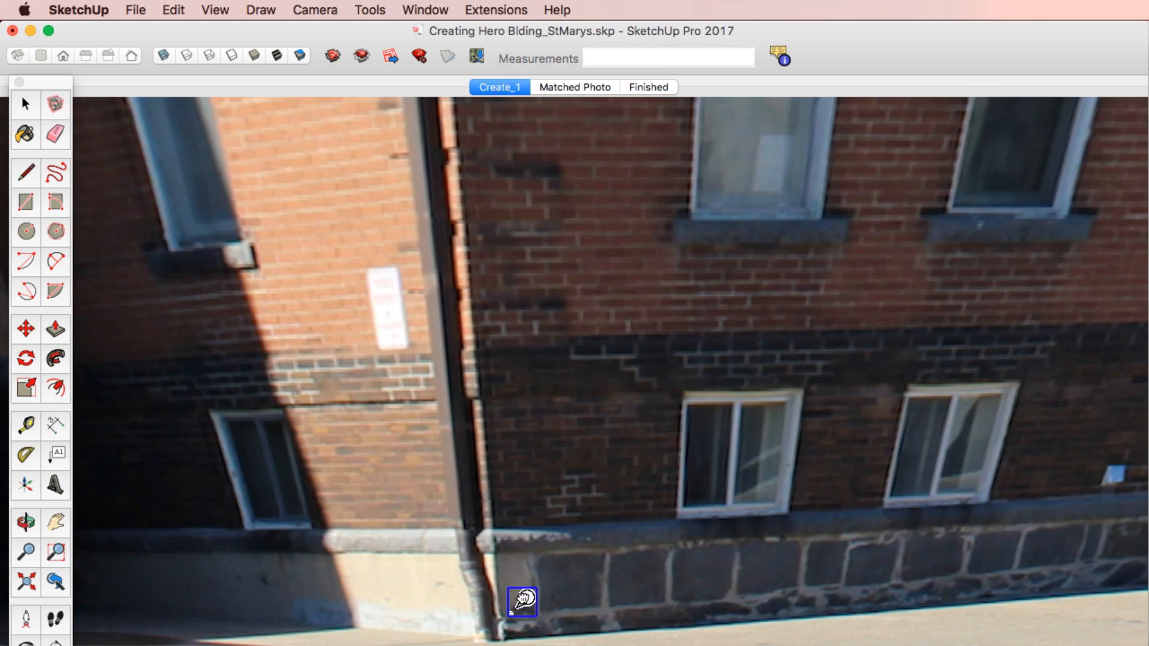
pyautogui.click(516, 624)
pyautogui.scroll(-8, 520, 611)
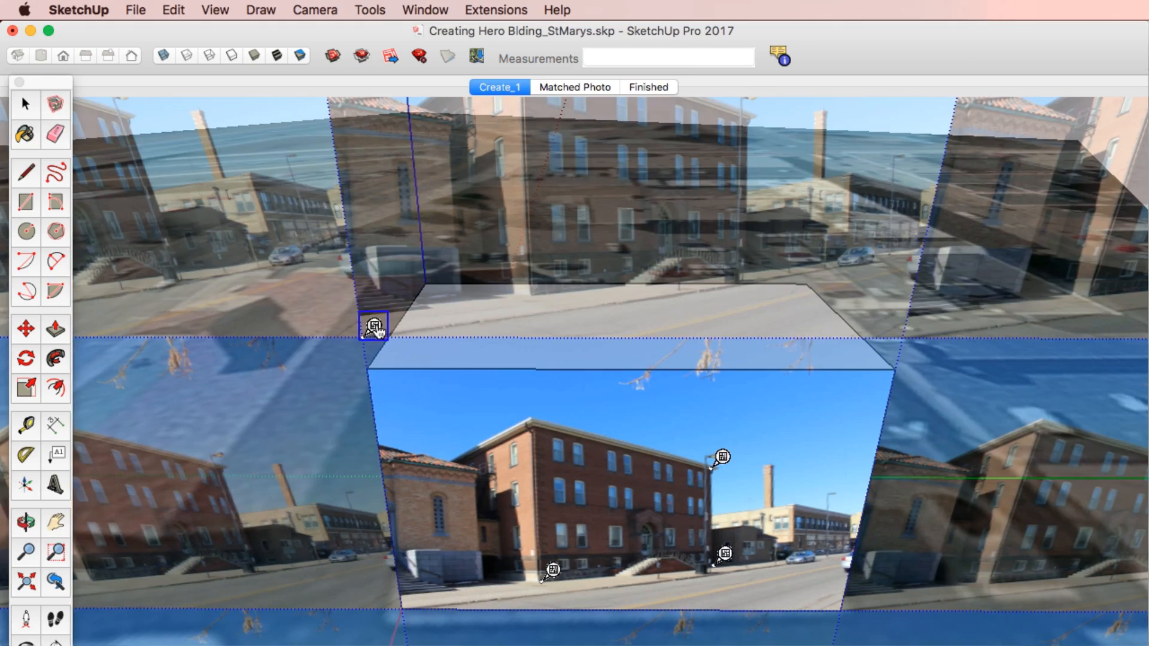
pyautogui.scroll(10, 539, 437)
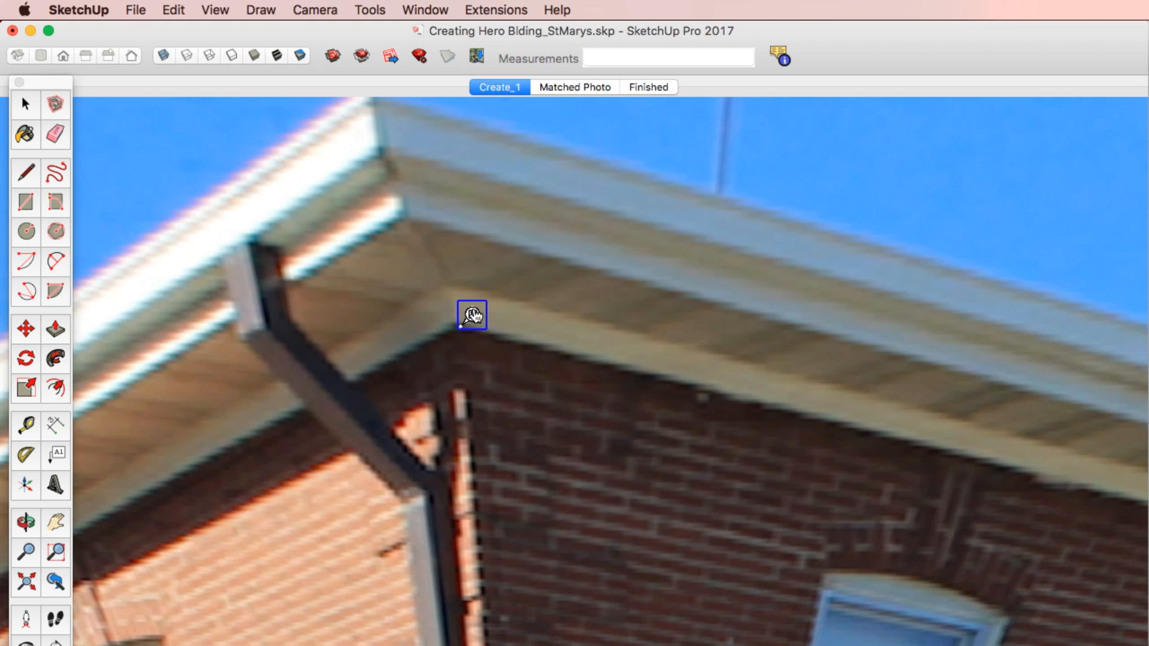
pyautogui.click(472, 315)
pyautogui.scroll(-10, 474, 329)
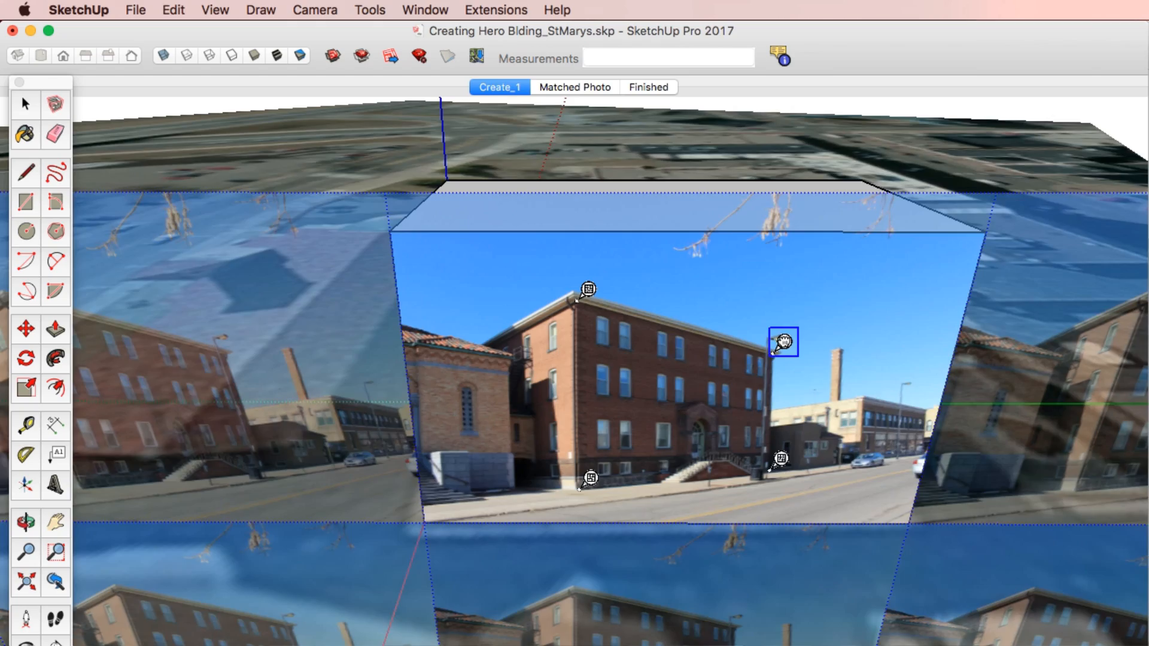
# - Stretch the texture by moving its four pins to the matching corners of the box's street-facing wall, and finish positioning
pyautogui.moveTo(783, 342); pyautogui.dragTo(984, 233)
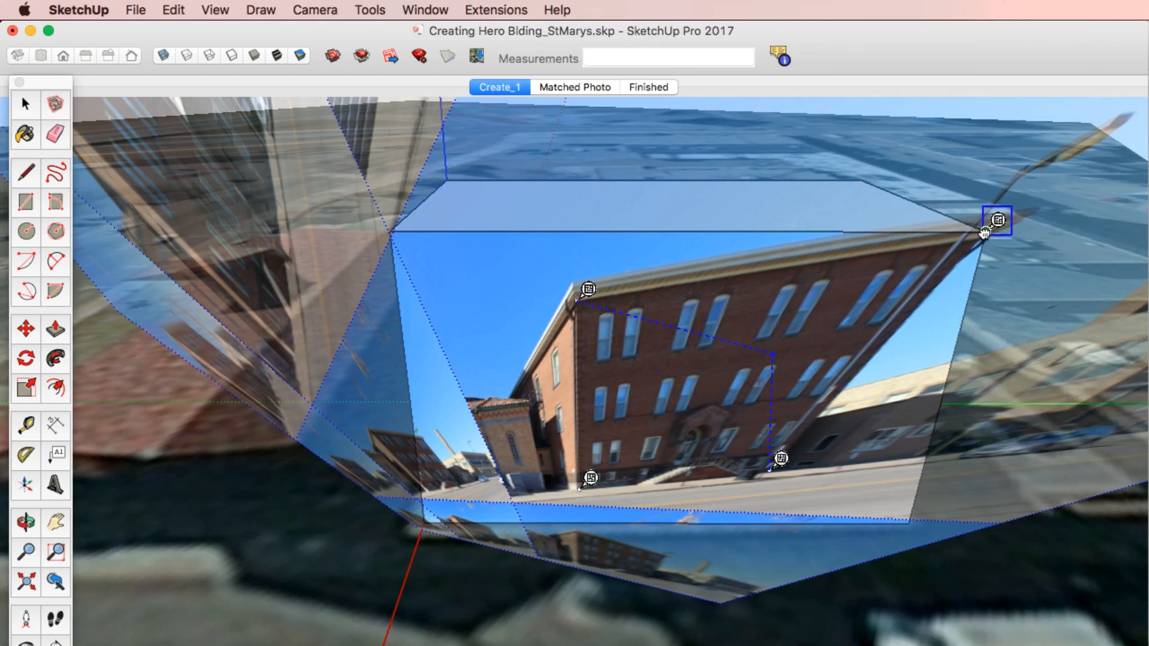
pyautogui.moveTo(784, 465); pyautogui.dragTo(926, 512)
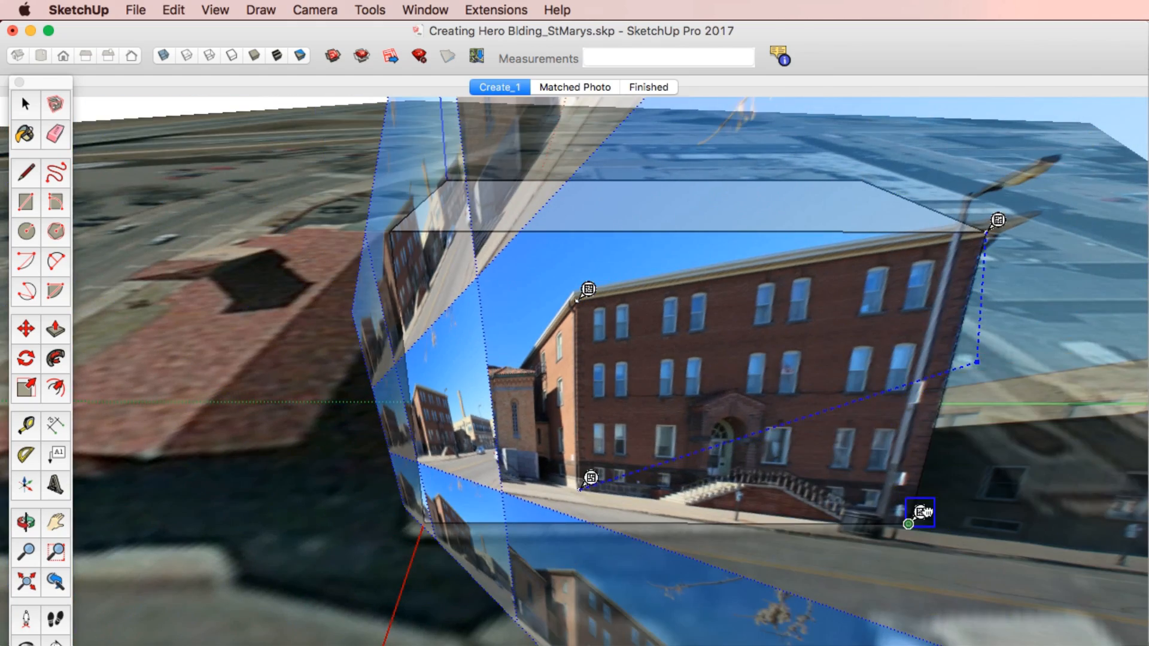
pyautogui.moveTo(590, 481); pyautogui.dragTo(445, 514)
pyautogui.moveTo(592, 294); pyautogui.dragTo(405, 235)
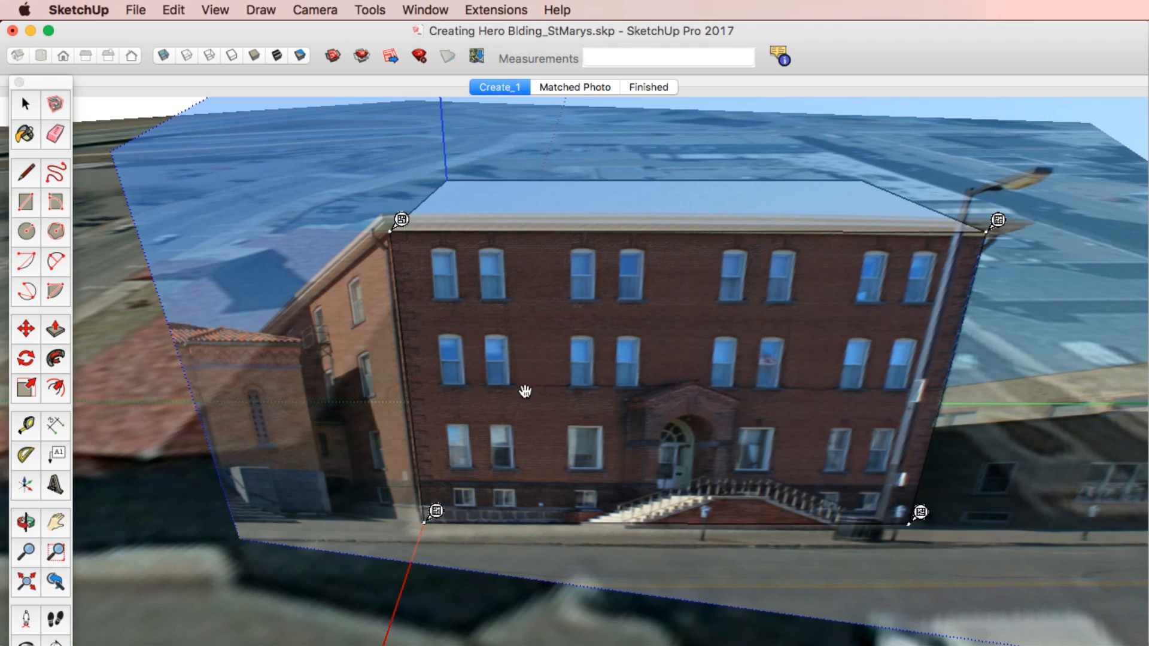
pyautogui.moveTo(525, 391); pyautogui.dragTo(648, 326, button='middle')
pyautogui.rightClick(649, 326)
pyautogui.click(683, 339)
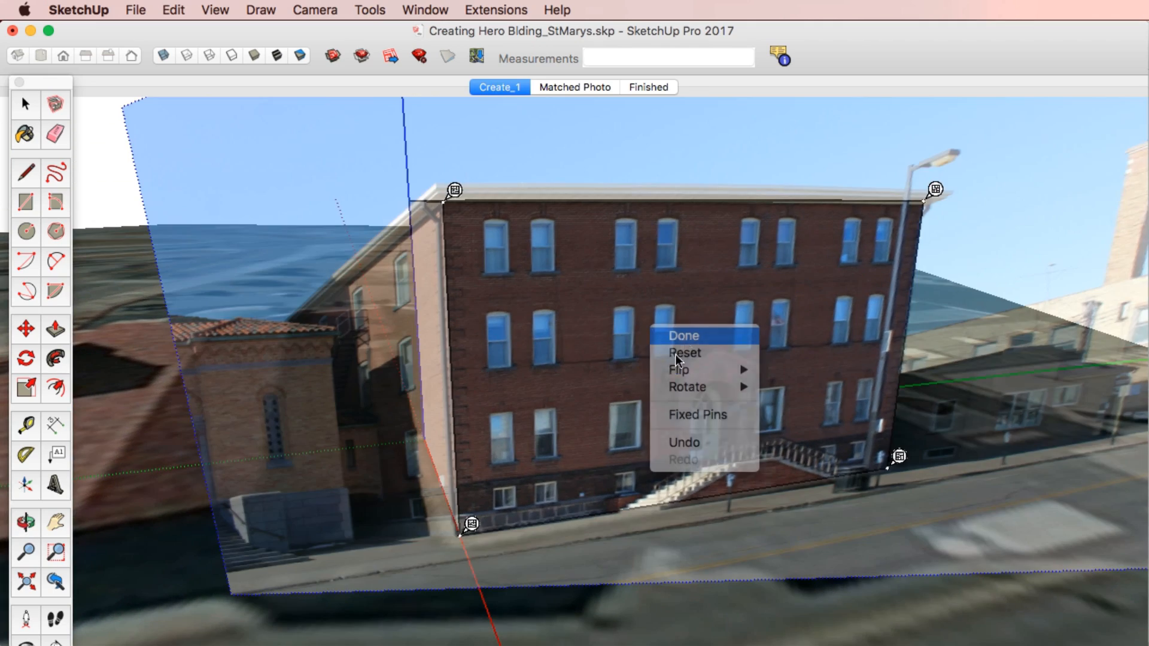
pyautogui.moveTo(661, 382); pyautogui.dragTo(570, 476, button='middle')
pyautogui.press('space')
pyautogui.scroll(5, 480, 536)
pyautogui.scroll(3, 480, 536)
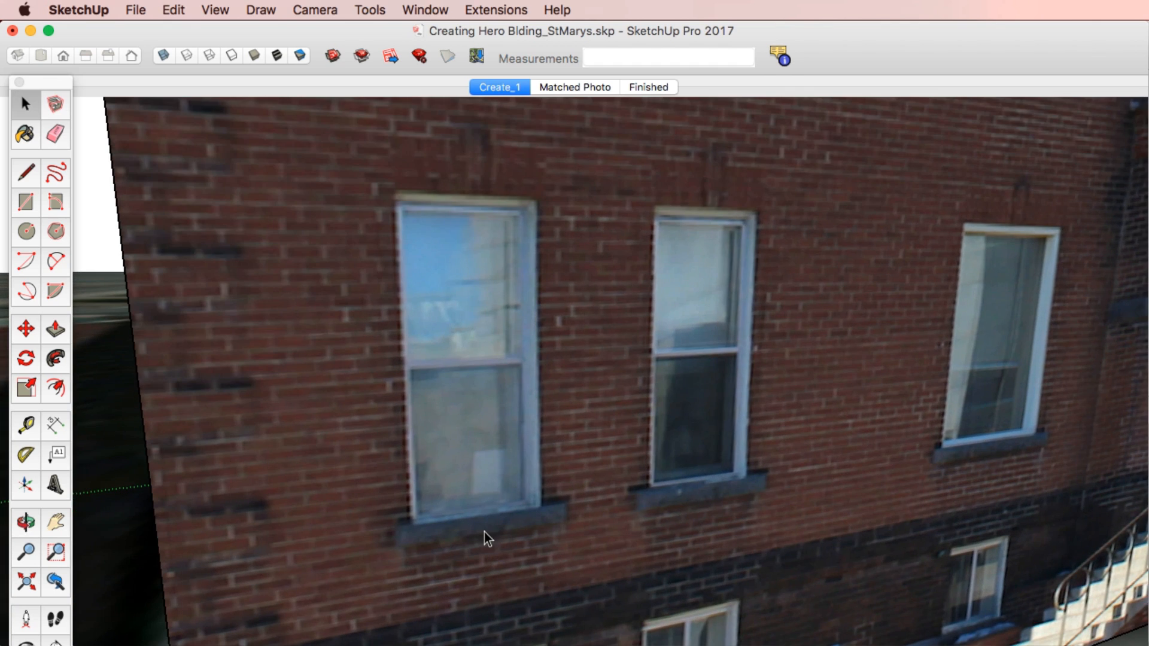
# - Draw a rectangle about 7' 5" by 3' 2" around the facade's first ground-floor window and push it in about 6"
pyautogui.click(18, 207)
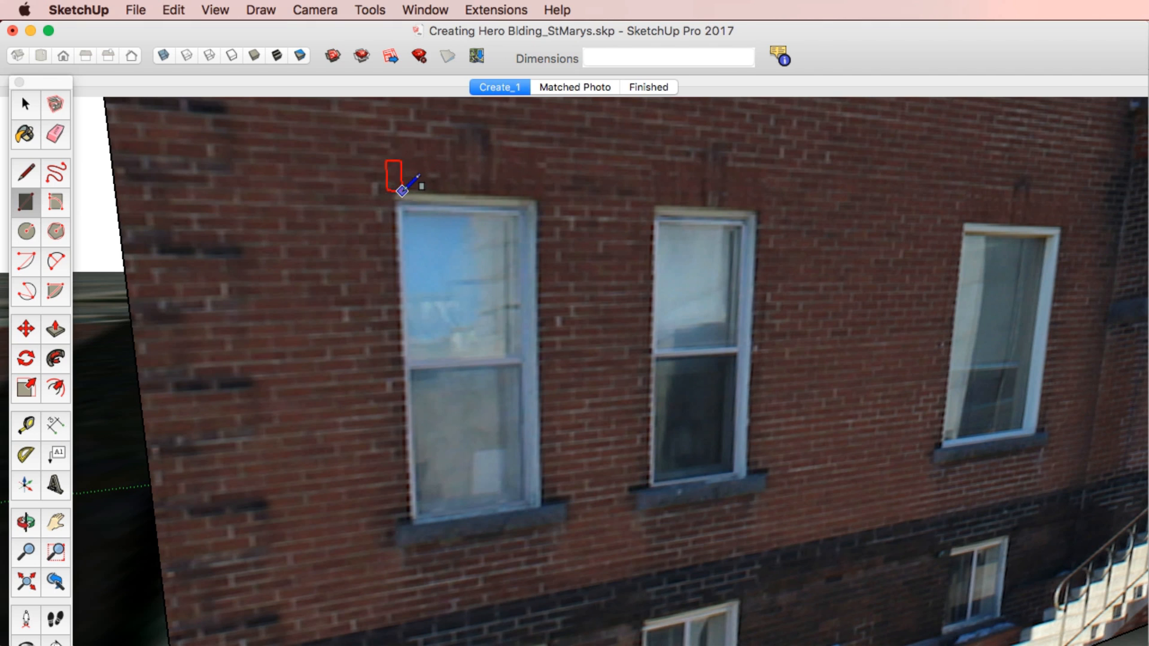
pyautogui.click(395, 185)
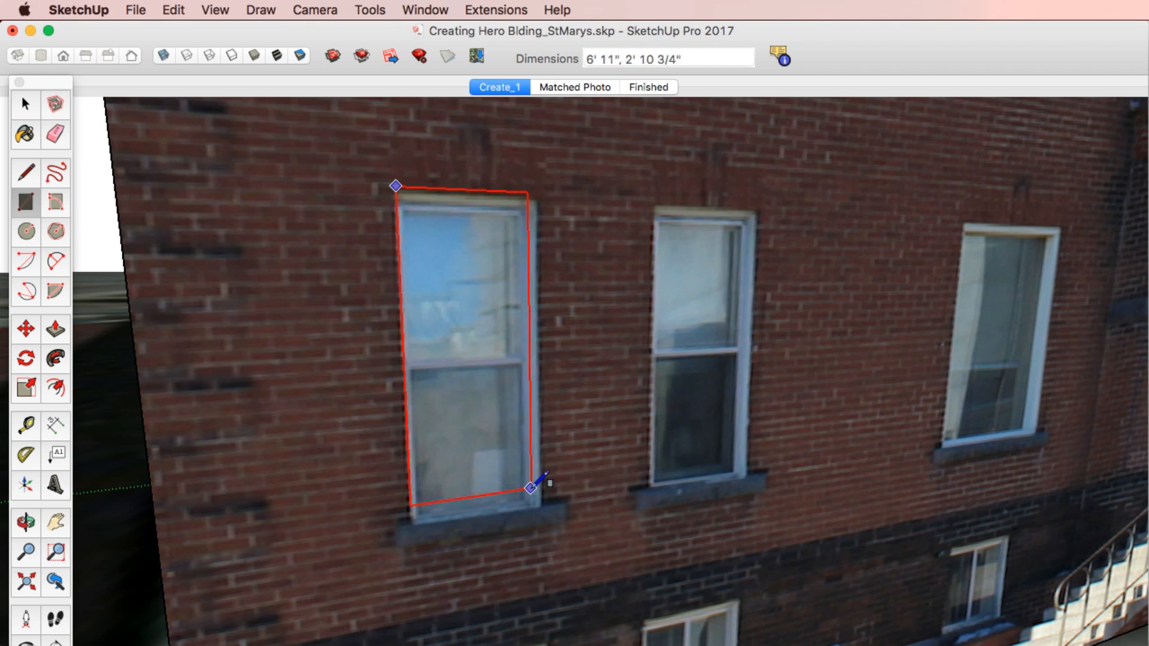
pyautogui.click(543, 507)
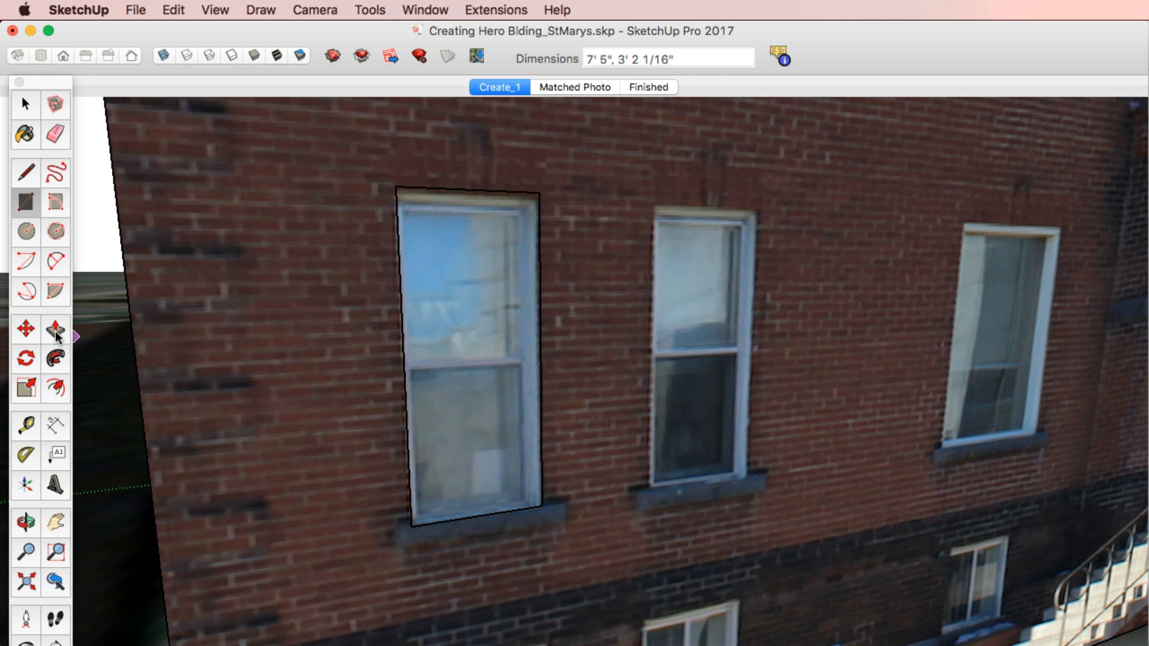
pyautogui.click(55, 332)
pyautogui.click(465, 384)
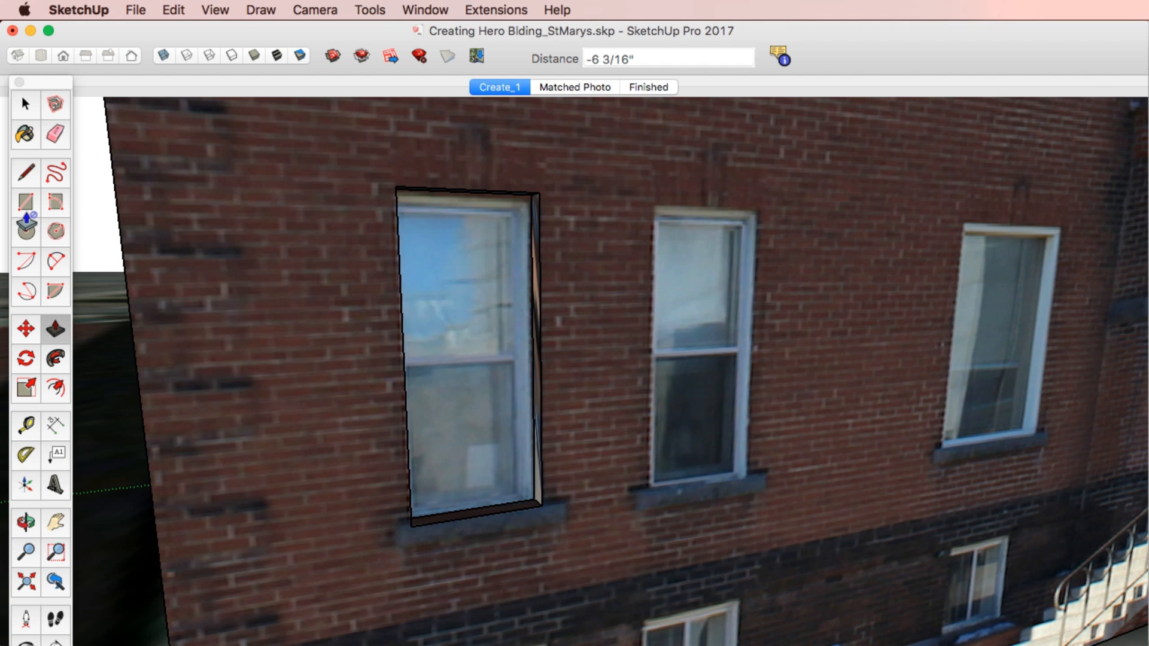
# - Outline the stone sill beneath the recessed window with lines, extending slightly past both sides of the opening
pyautogui.click(26, 173)
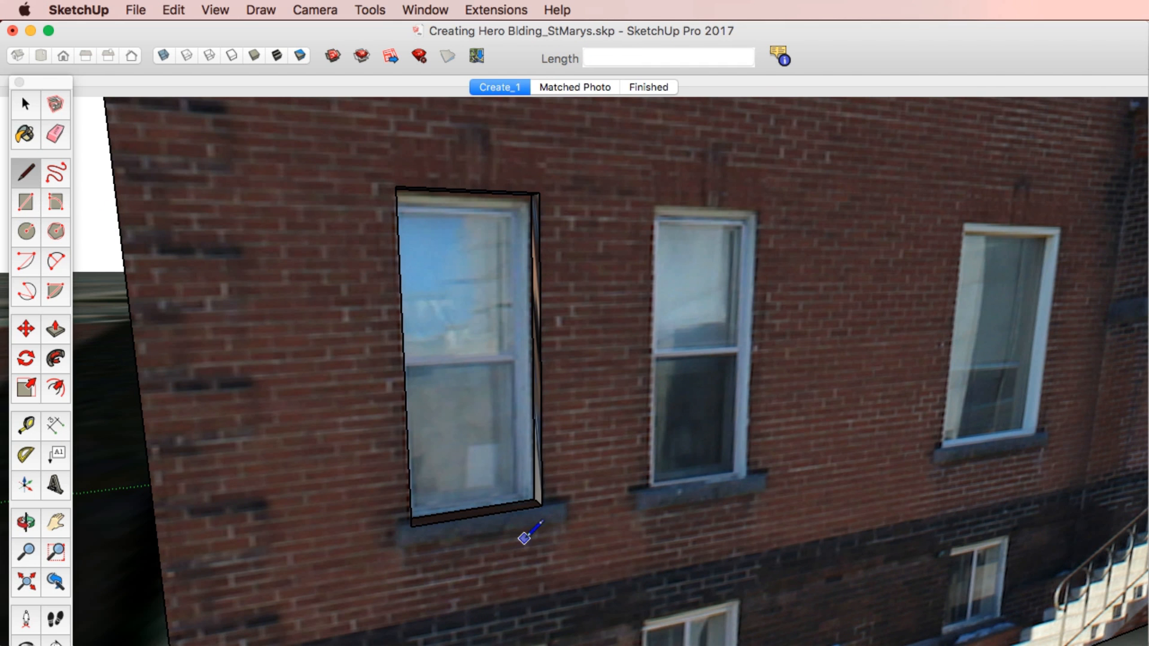
pyautogui.scroll(4, 542, 506)
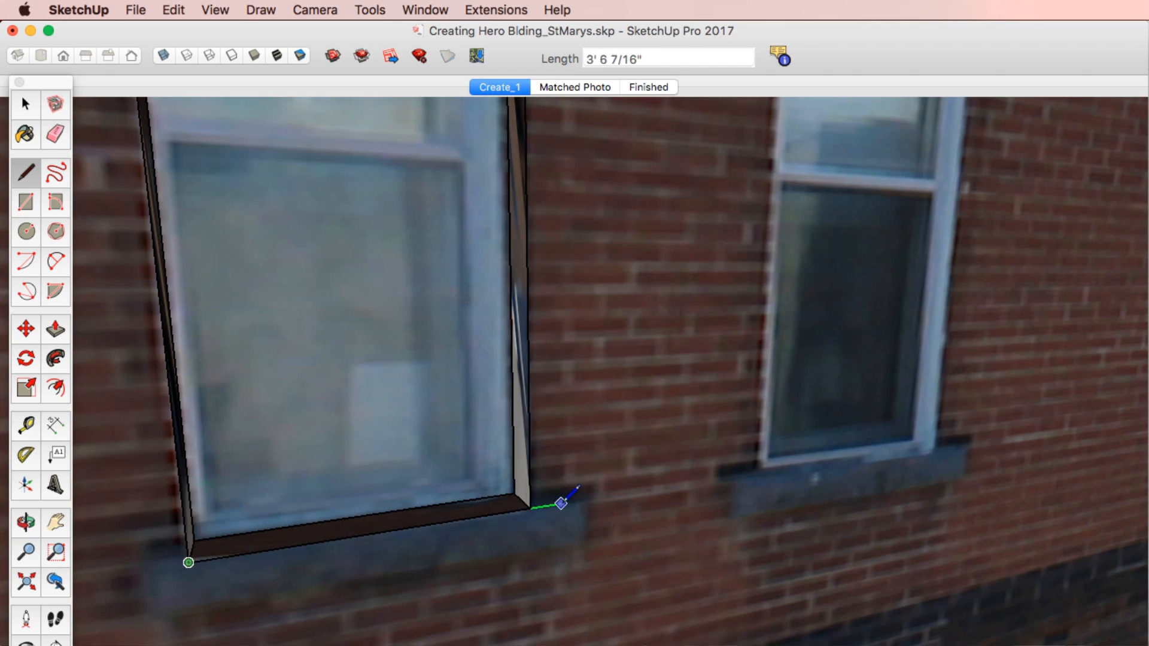
pyautogui.click(571, 501)
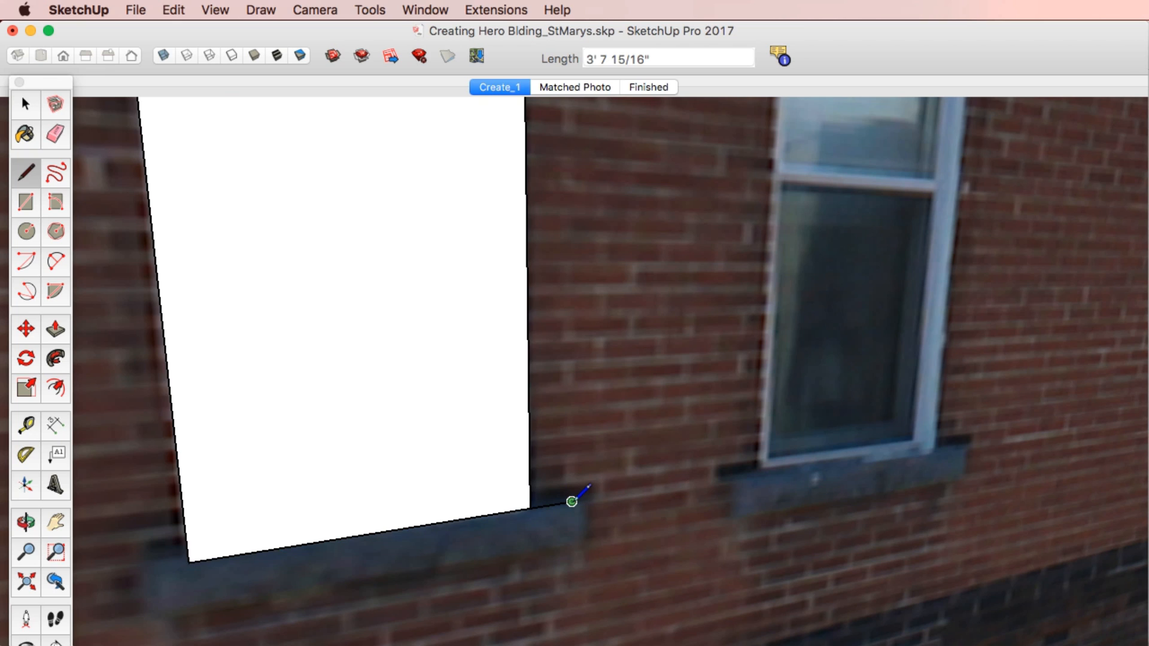
pyautogui.click(572, 548)
pyautogui.click(168, 626)
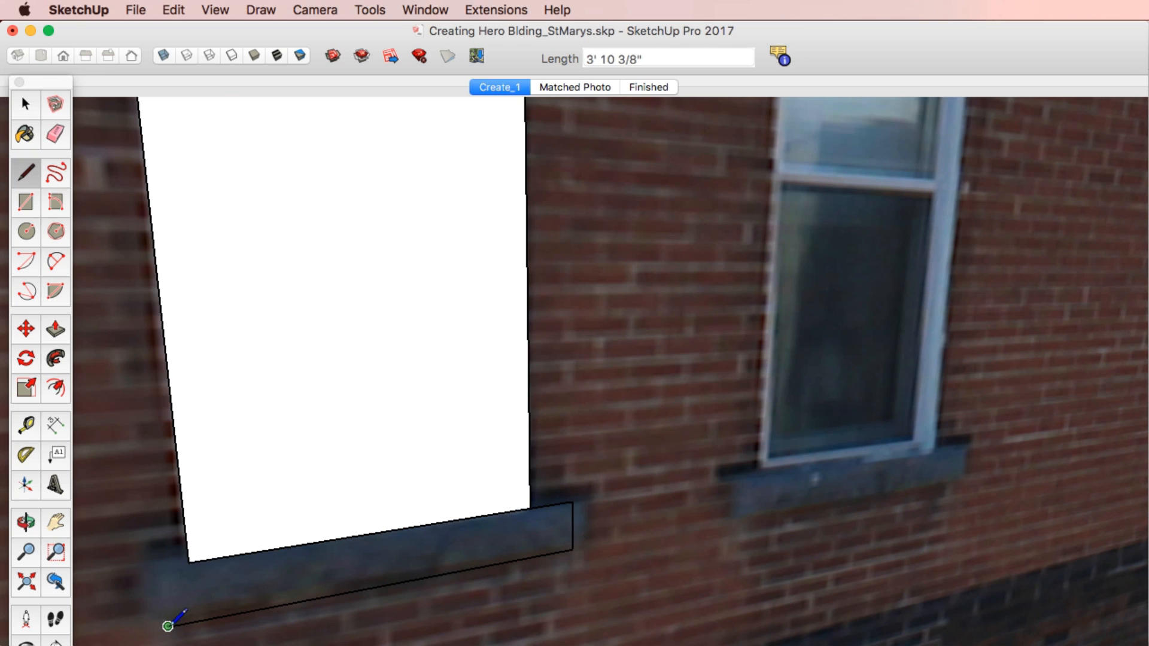
pyautogui.click(161, 566)
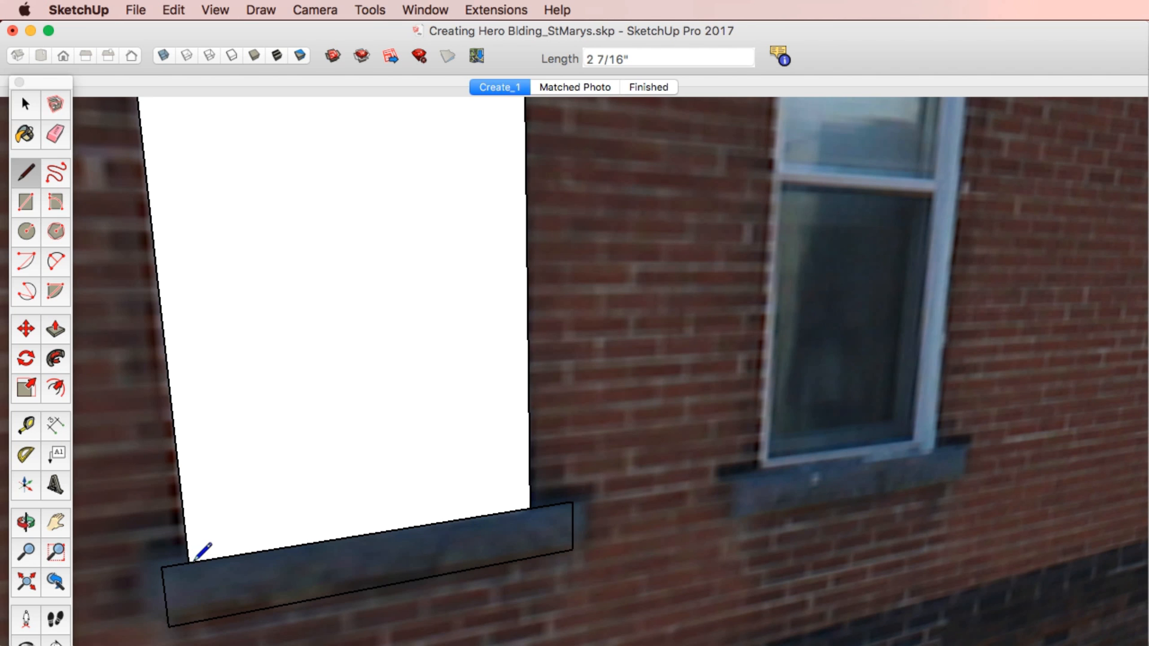
# - Pull the outlined sill face outward from the wall so it projects below the window
pyautogui.press('space')
pyautogui.moveTo(343, 512); pyautogui.dragTo(619, 447, button='middle')
pyautogui.press('p')
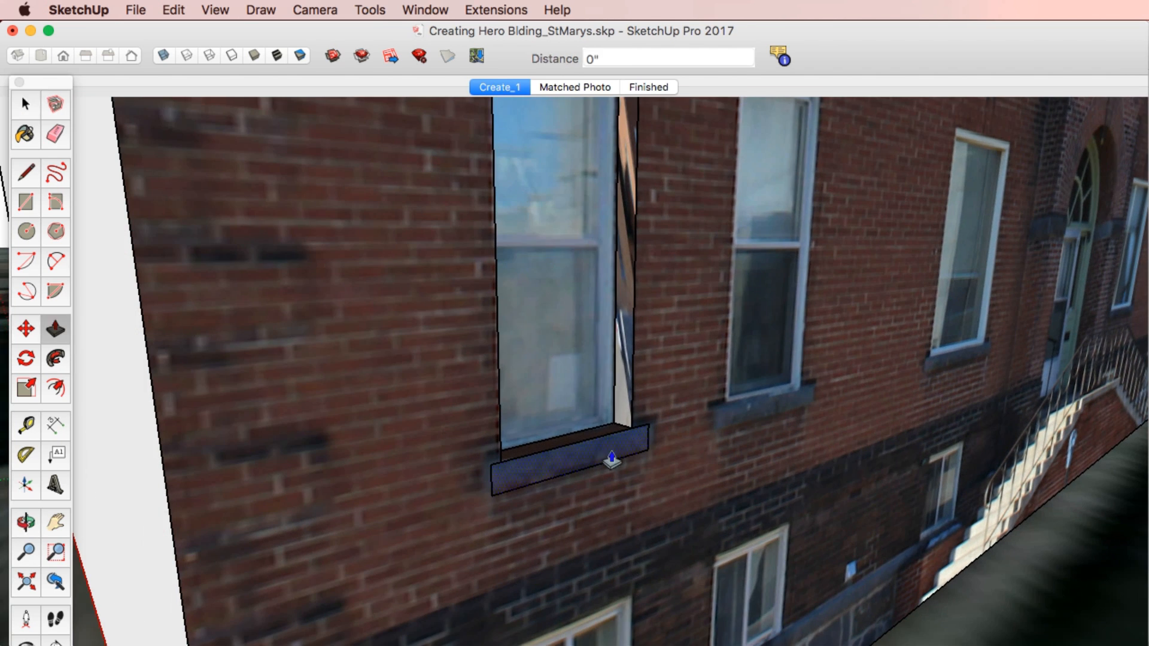
pyautogui.moveTo(619, 448); pyautogui.dragTo(610, 461)
pyautogui.moveTo(610, 461); pyautogui.dragTo(355, 359, button='middle')
pyautogui.press('space')
# - Paint the window recess's side and top faces with the default material from the model's colors, replacing the smeared photo texture
pyautogui.click(25, 134)
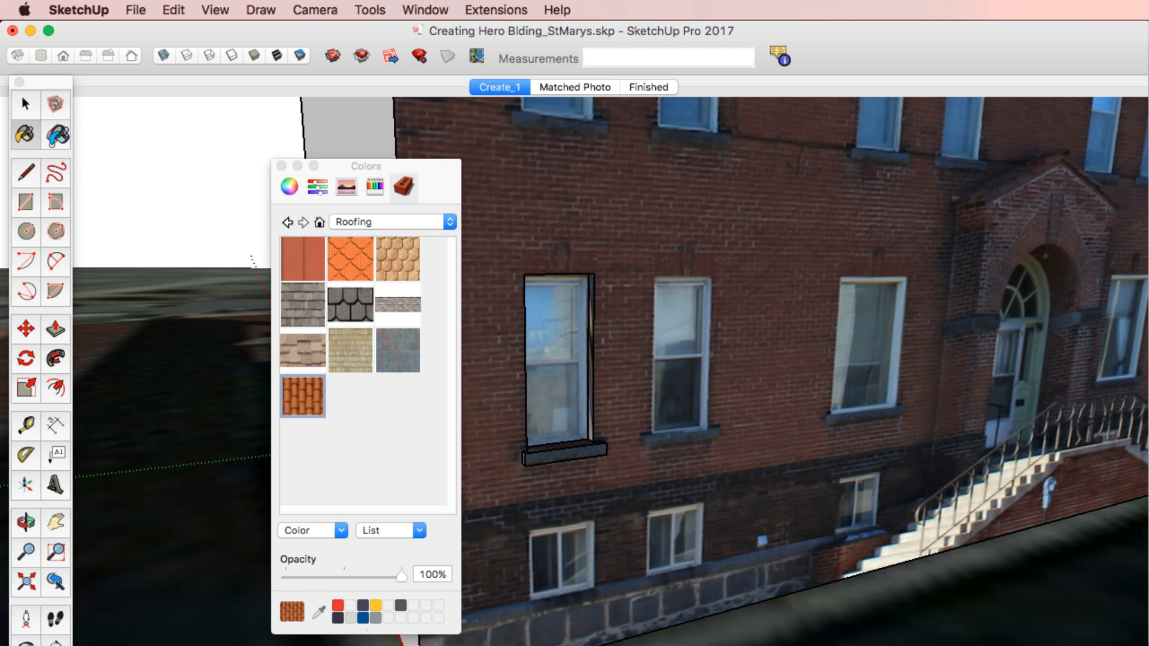
pyautogui.click(319, 223)
pyautogui.scroll(10, 598, 403)
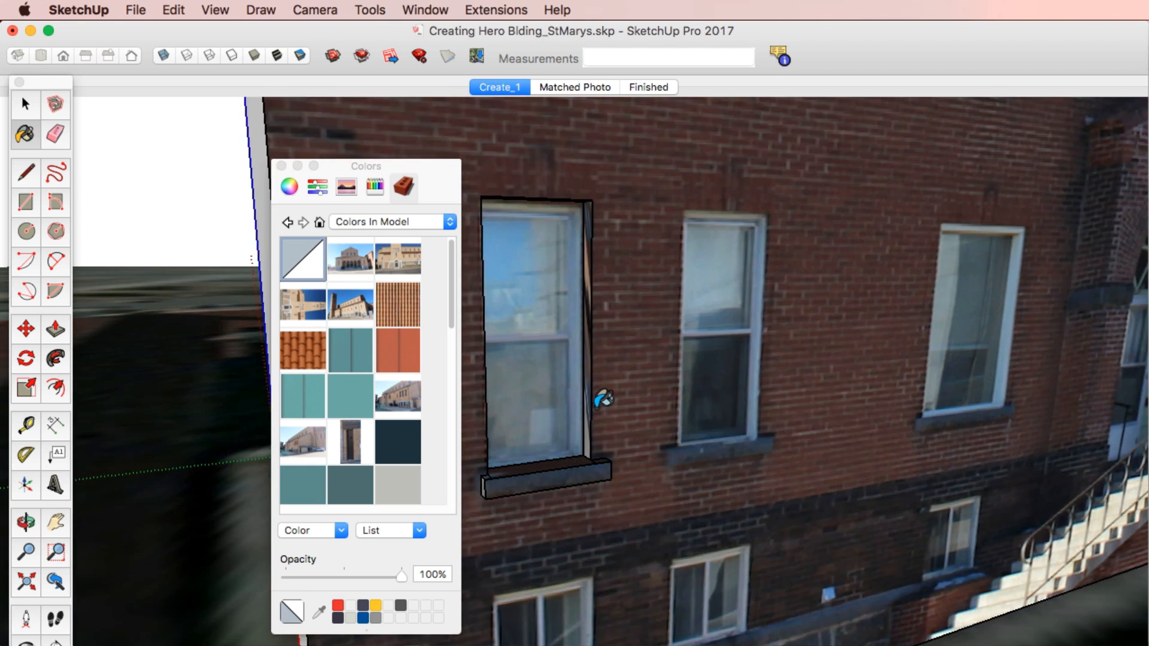
pyautogui.moveTo(590, 418)
pyautogui.mouseDown(button='middle')
pyautogui.moveTo(597, 441)
pyautogui.moveTo(618, 411)
pyautogui.moveTo(587, 397)
pyautogui.moveTo(813, 187)
pyautogui.mouseUp(button='middle')
pyautogui.scroll(-5, 595, 428)
pyautogui.scroll(-3, 600, 411)
pyautogui.scroll(4, 644, 225)
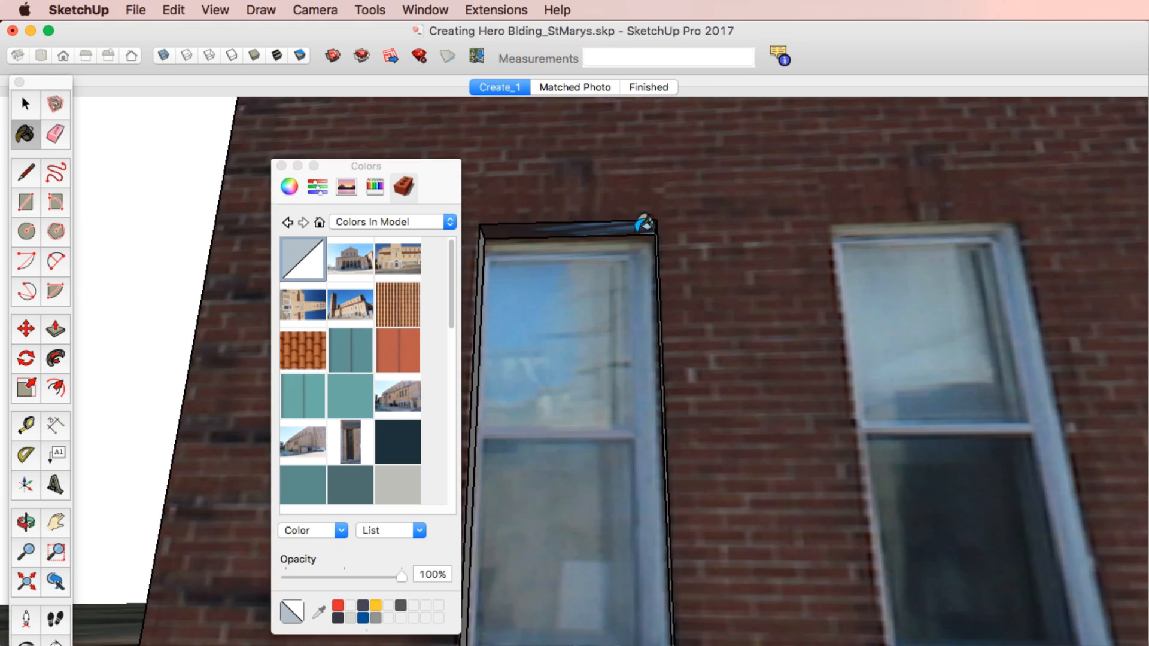
pyautogui.moveTo(644, 225)
pyautogui.mouseDown(button='middle')
pyautogui.moveTo(638, 295)
pyautogui.moveTo(781, 372)
pyautogui.mouseUp(button='middle')
pyautogui.scroll(-3, 780, 372)
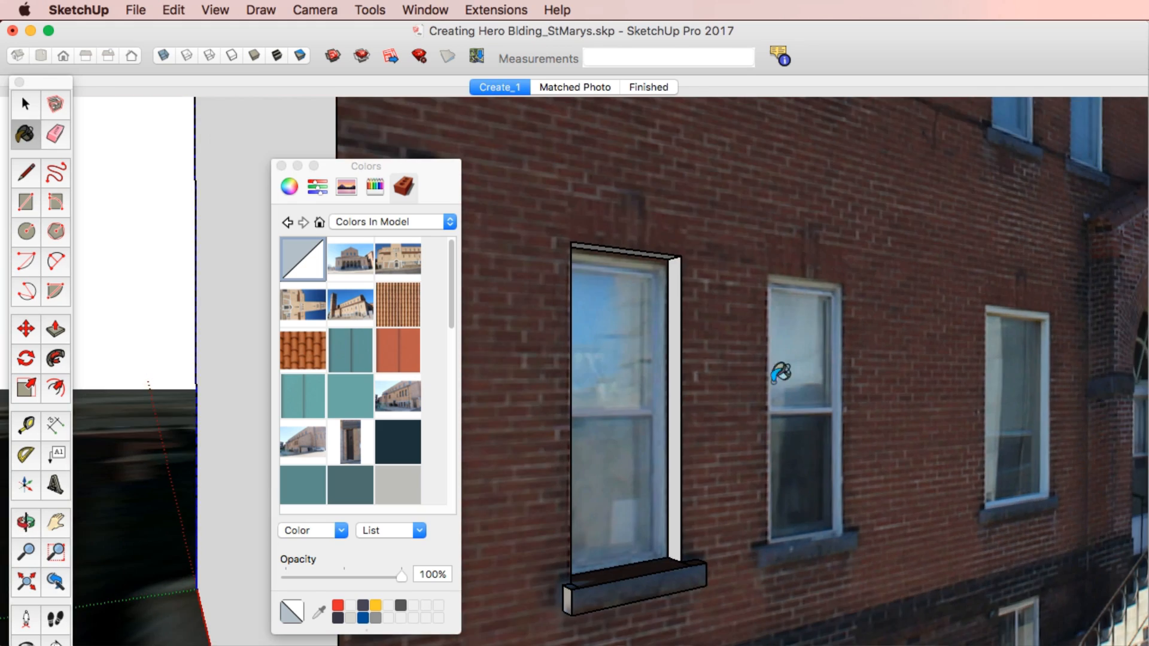
pyautogui.click(281, 165)
pyautogui.moveTo(526, 205); pyautogui.dragTo(397, 295, button='middle')
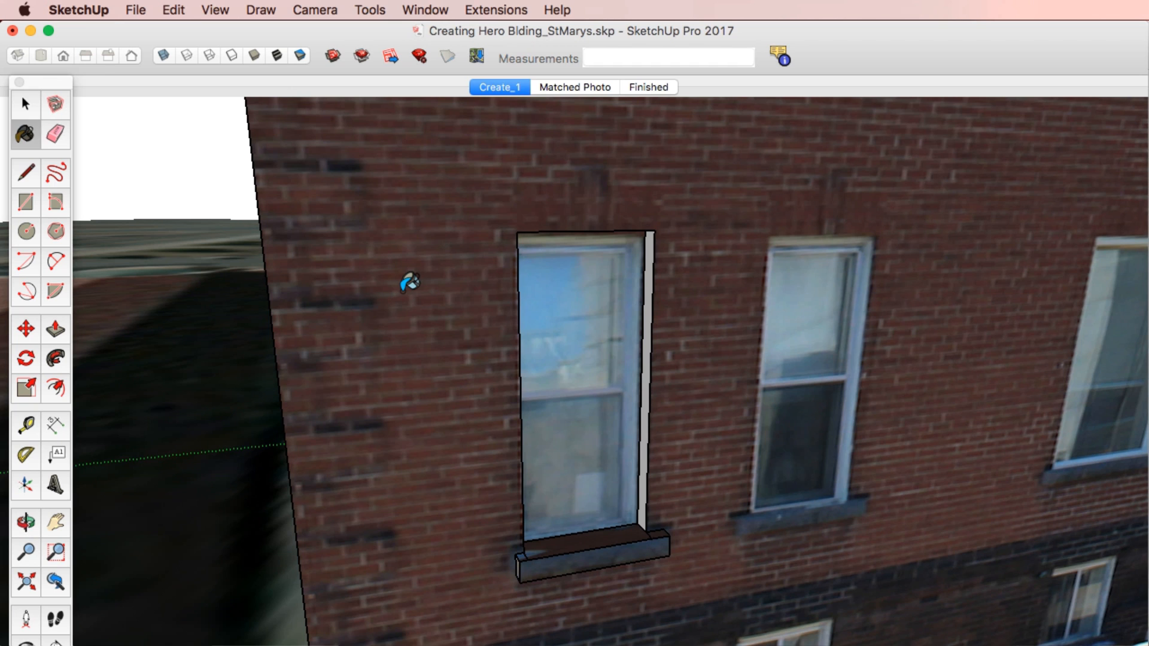
# - Make the whole window and sill a component named "window", replacing the existing definition of that name
pyautogui.scroll(-2, 410, 282)
pyautogui.press('space')
pyautogui.moveTo(415, 201); pyautogui.dragTo(654, 546)
pyautogui.rightClick(559, 334)
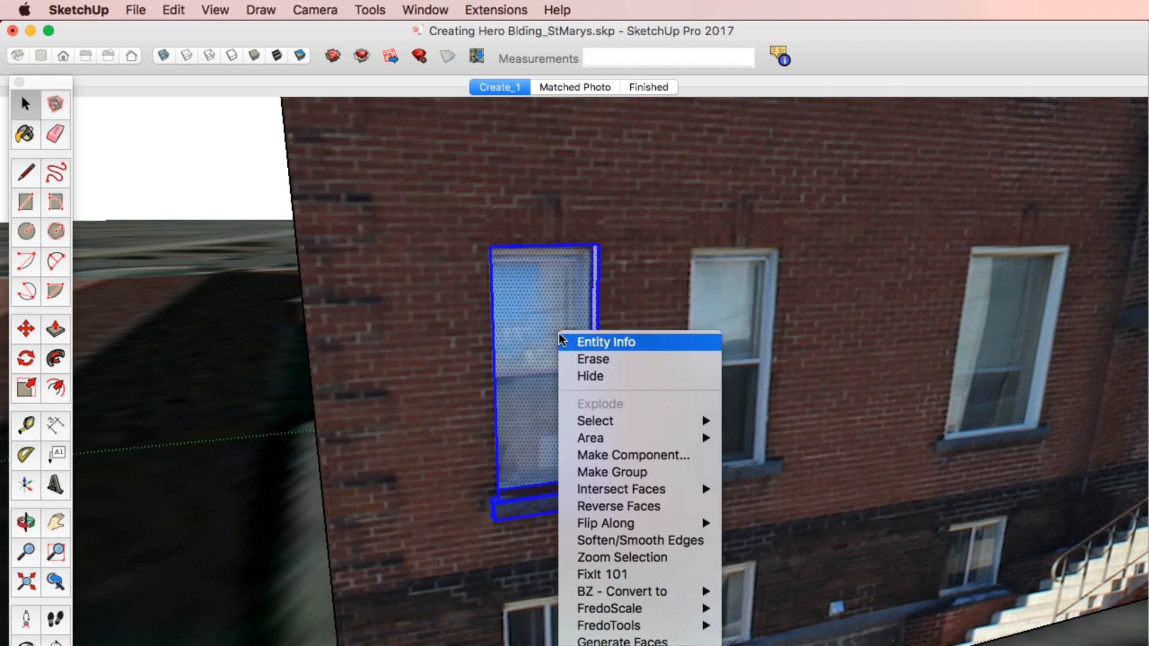
pyautogui.click(631, 459)
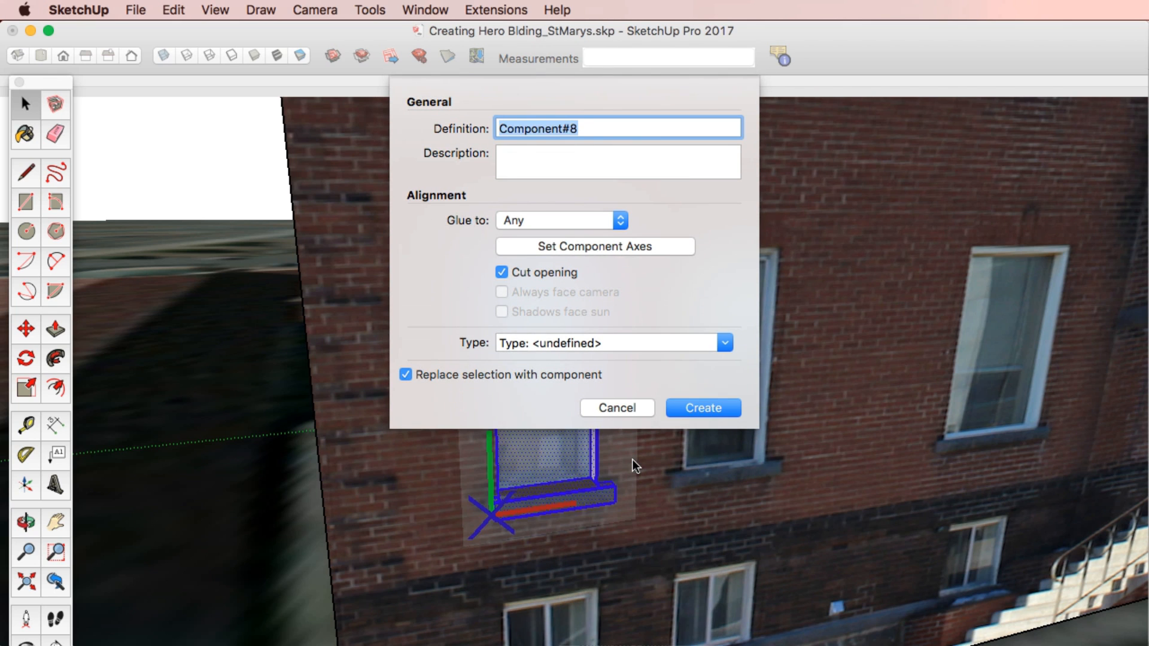
pyautogui.write('window')
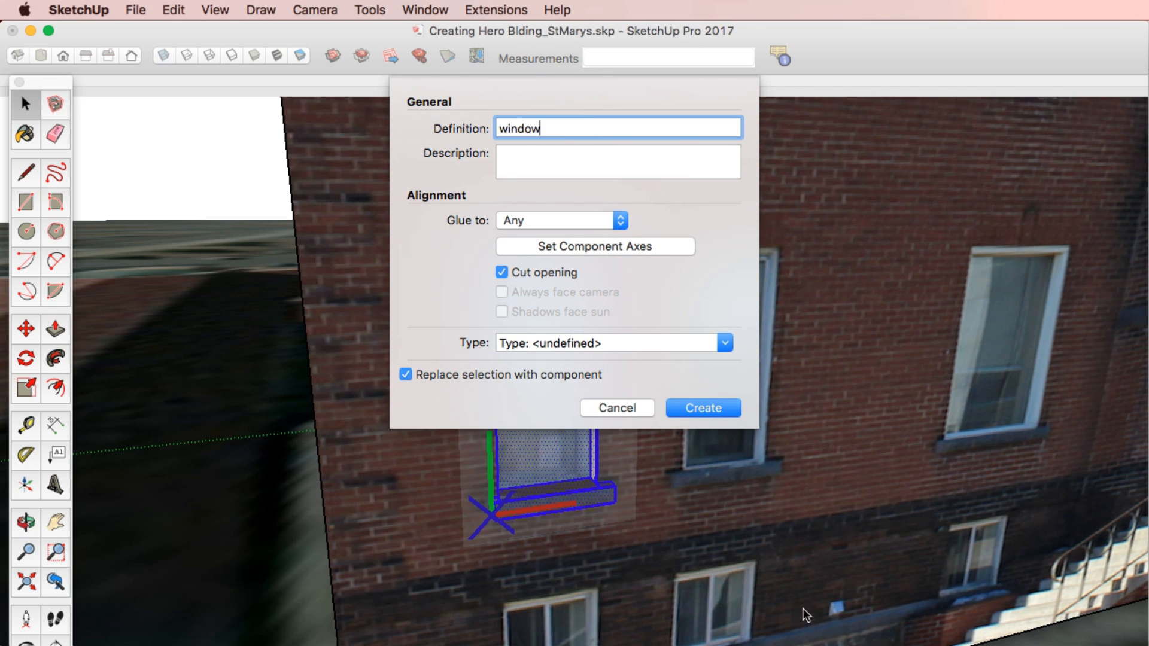
pyautogui.click(699, 405)
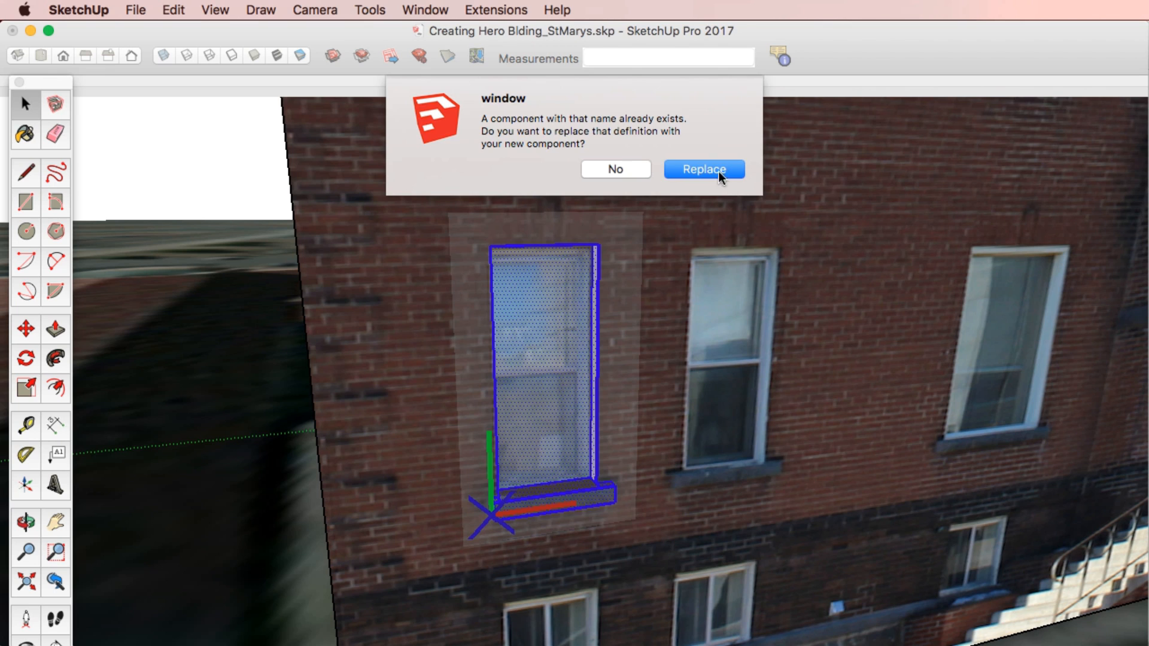
pyautogui.click(704, 170)
# - Copy the window component about 6' 2" along the wall onto the neighboring ground-floor window in the photo
pyautogui.press('m')
pyautogui.click(540, 530)
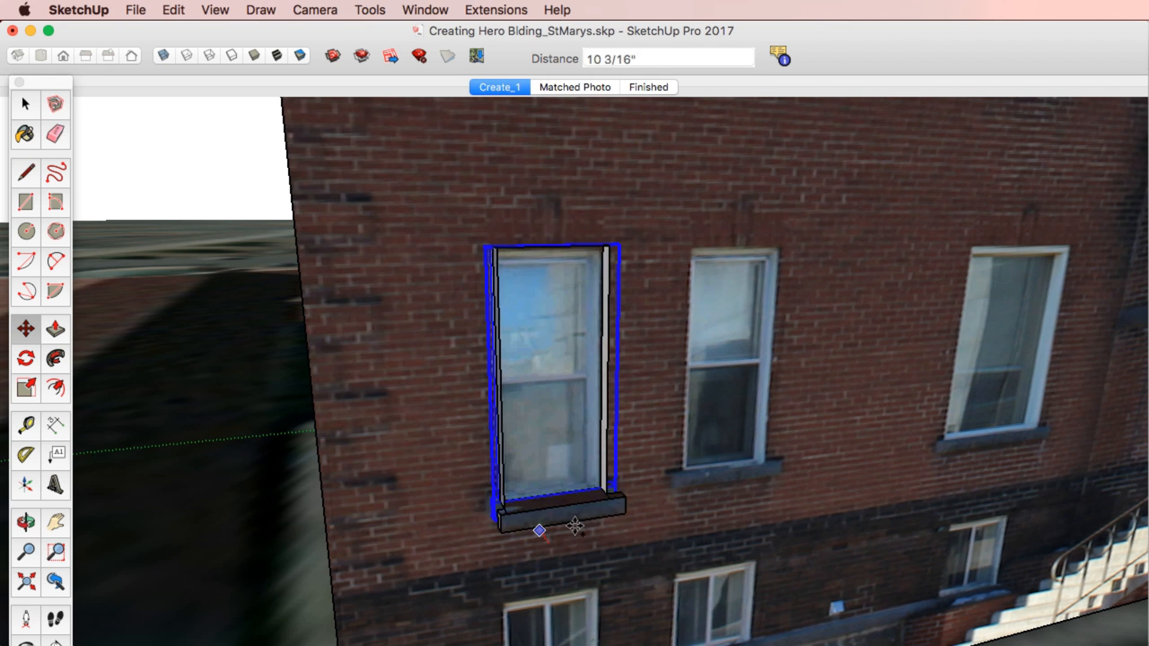
pyautogui.press('alt')
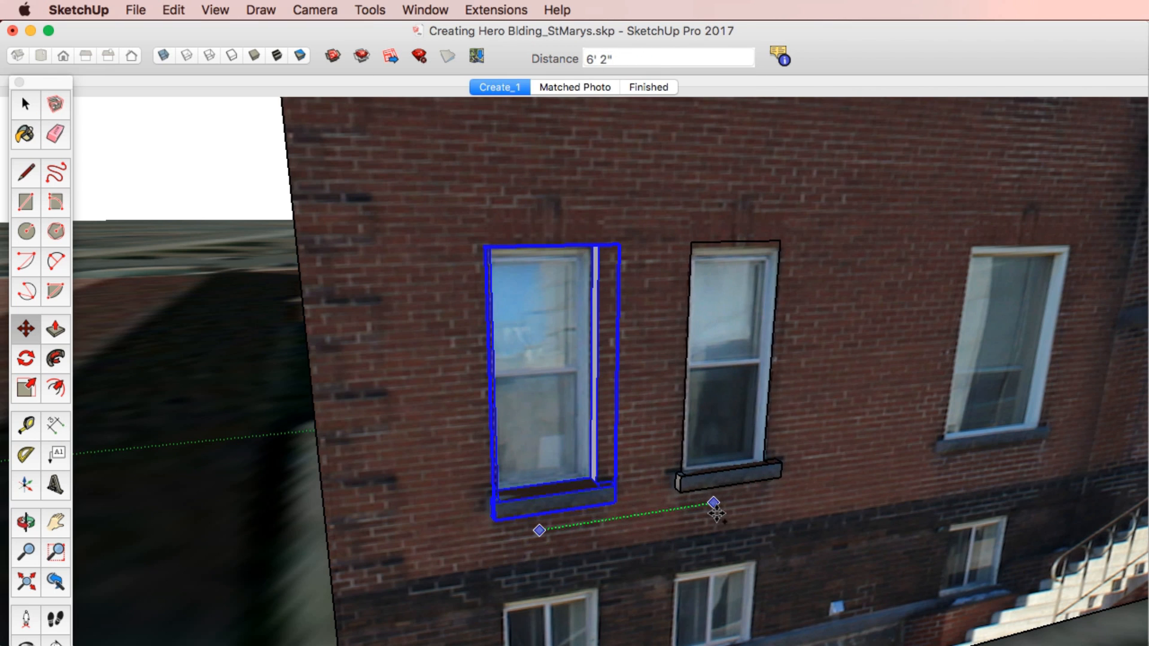
pyautogui.click(715, 511)
# - Copy the pair of ground-floor window components straight up onto the matching second-floor and third-floor windows
pyautogui.press('space')
pyautogui.keyDown('shift'); pyautogui.click(587, 486); pyautogui.keyUp('shift')
pyautogui.scroll(-5, 587, 487)
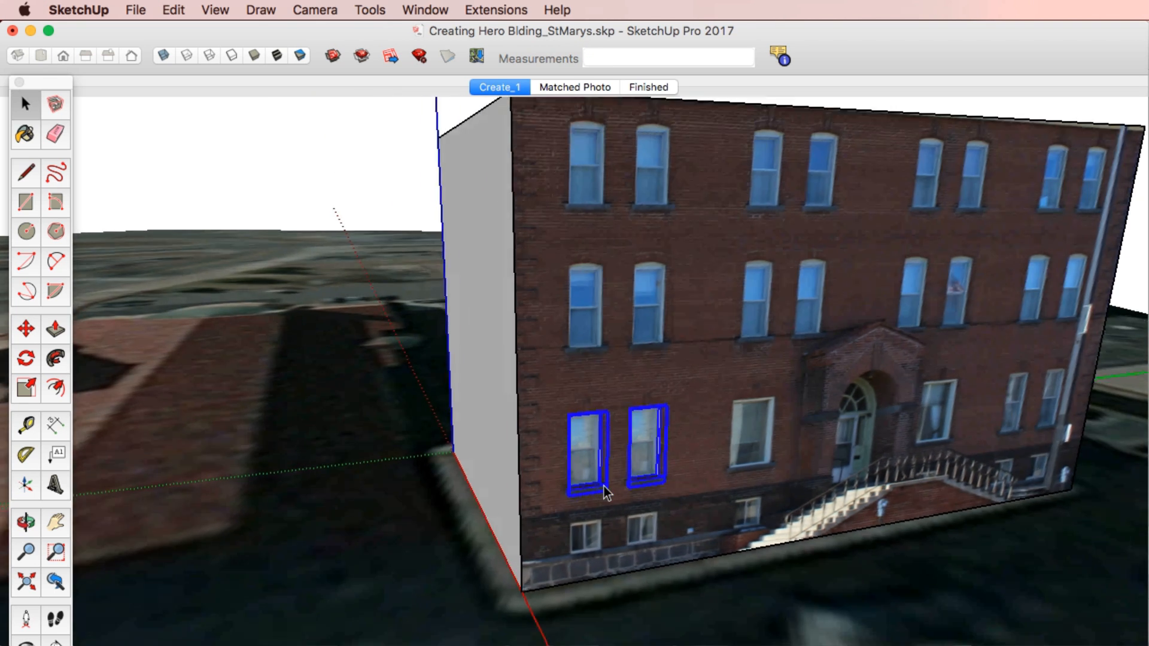
pyautogui.scroll(-3, 606, 491)
pyautogui.press('m')
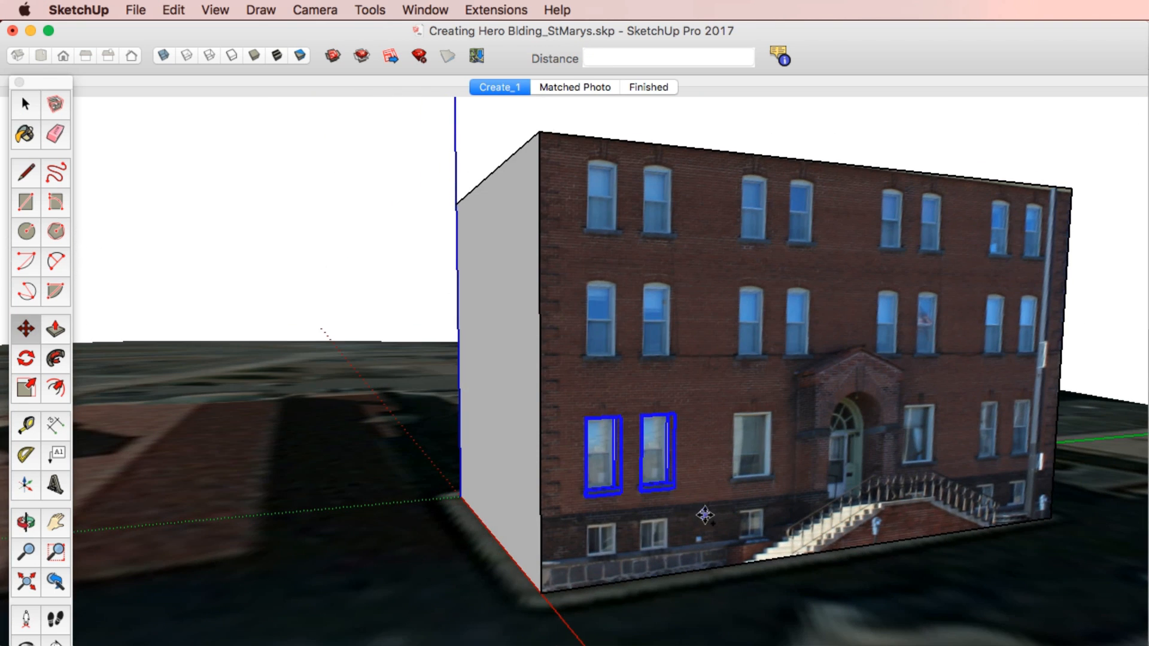
pyautogui.click(704, 515)
pyautogui.press('alt')
pyautogui.click(698, 392)
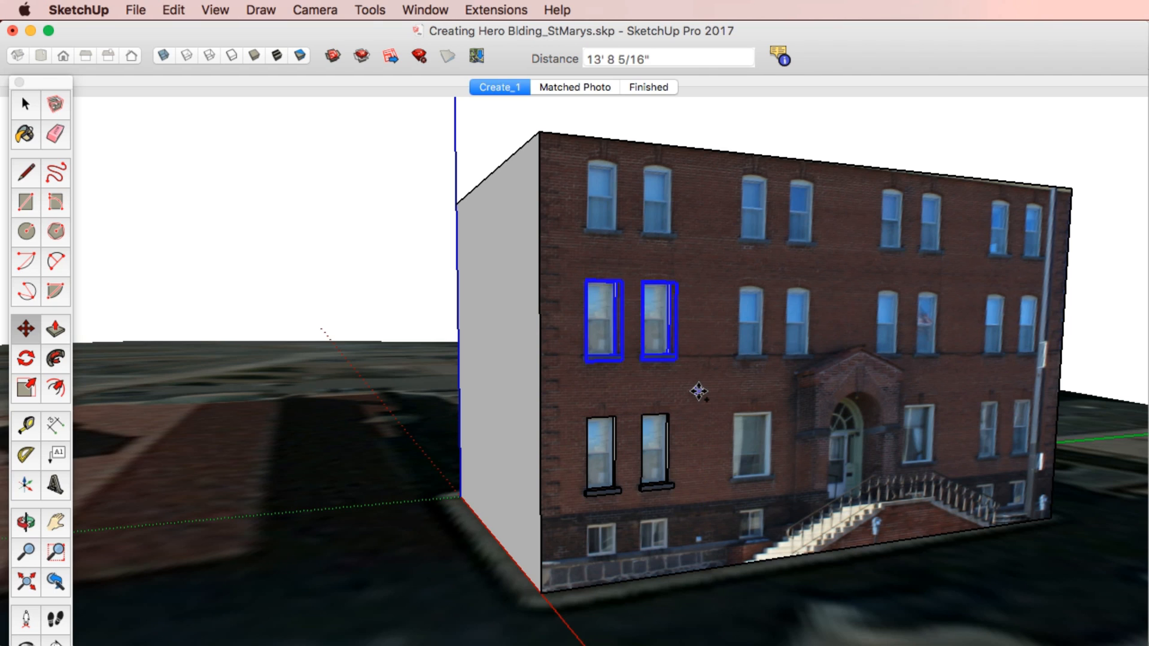
pyautogui.click(698, 392)
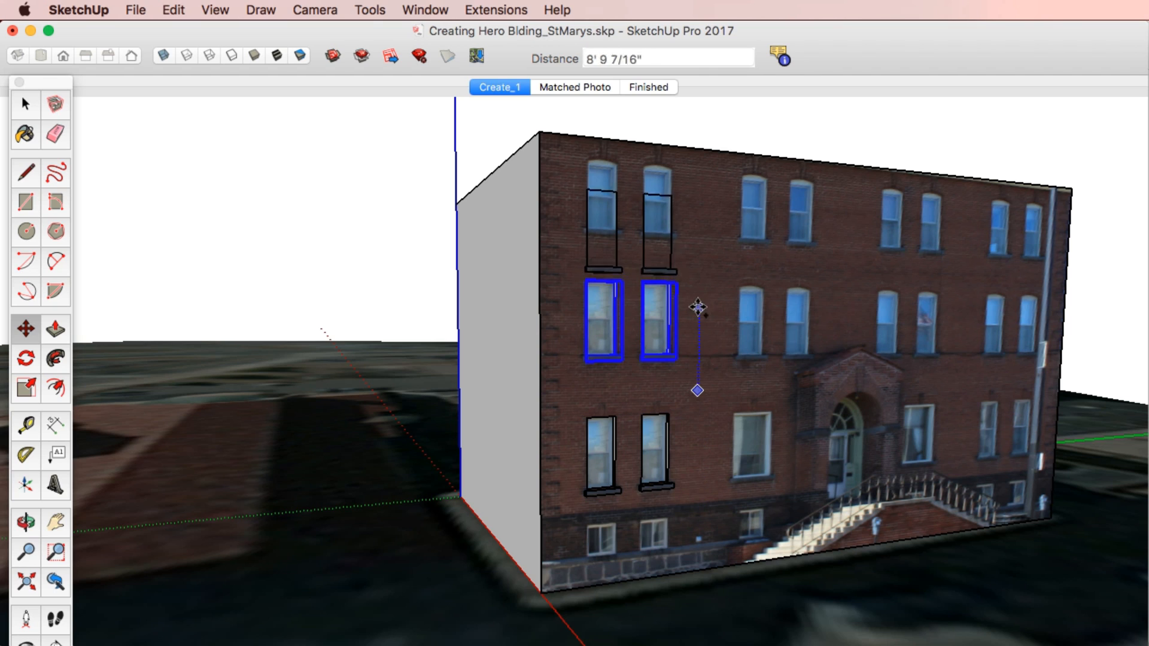
pyautogui.click(696, 277)
# - Select the four second- and third-floor window components and copy them about 18' along the wall onto the next window pairs
pyautogui.press('space')
pyautogui.keyDown('shift'); pyautogui.click(654, 317); pyautogui.keyUp('shift')
pyautogui.press('m')
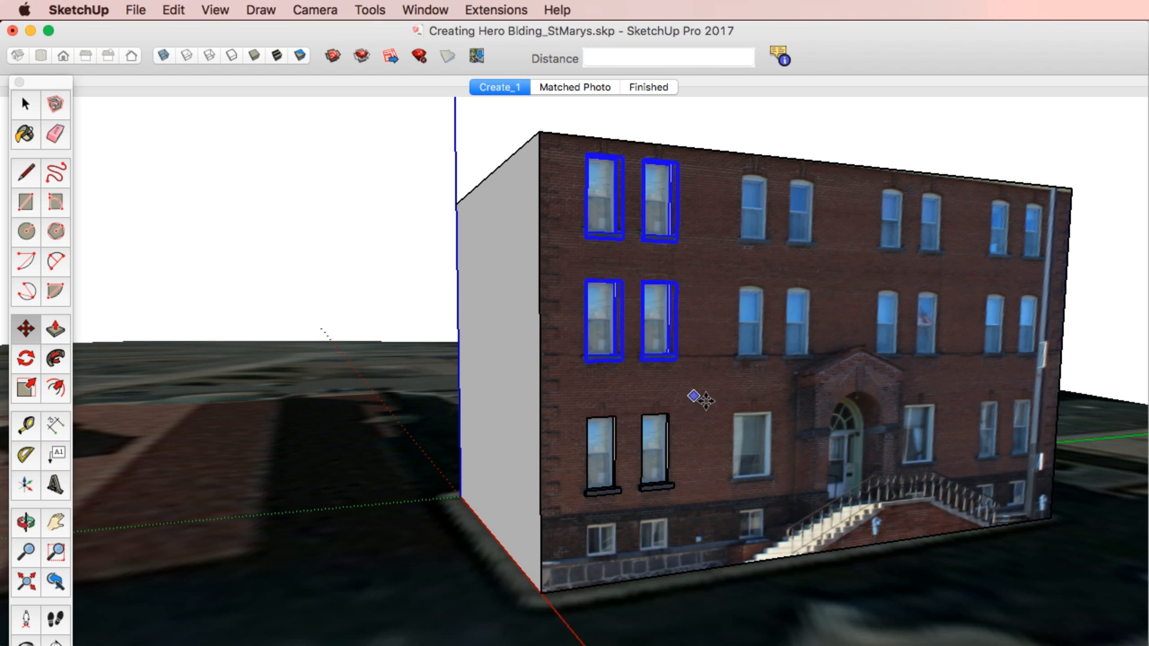
pyautogui.click(649, 388)
pyautogui.press('alt')
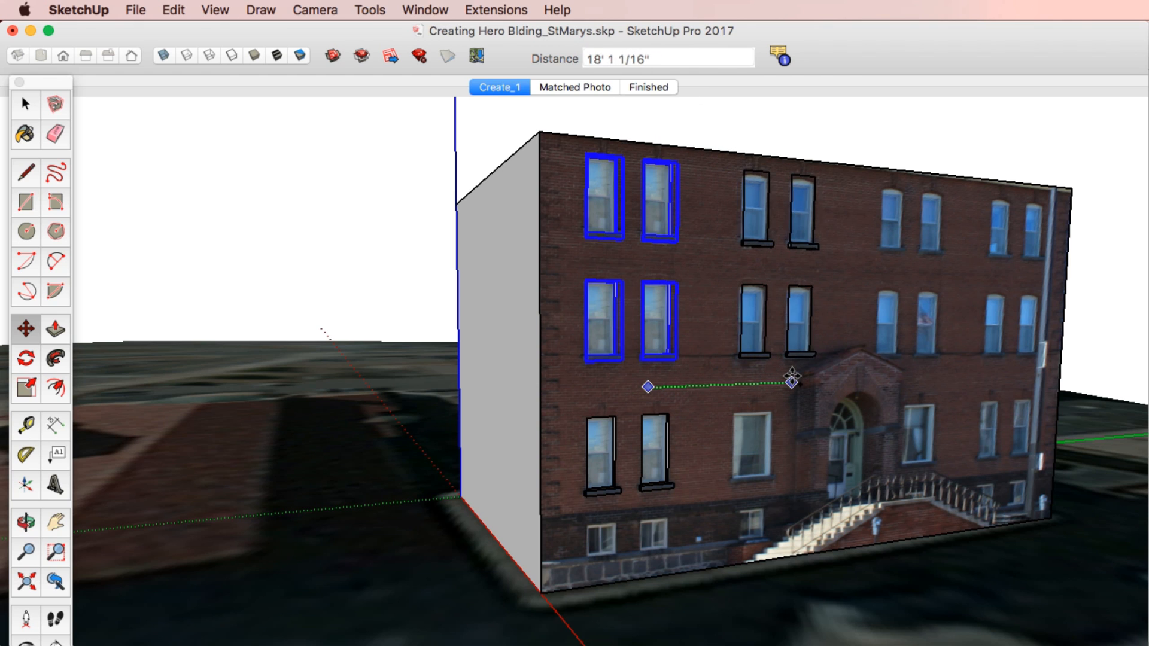
pyautogui.click(790, 376)
# - Copy the group of four upper windows twice more along the wall, onto the third and fourth sets of window pairs
pyautogui.click(661, 385)
pyautogui.press('alt')
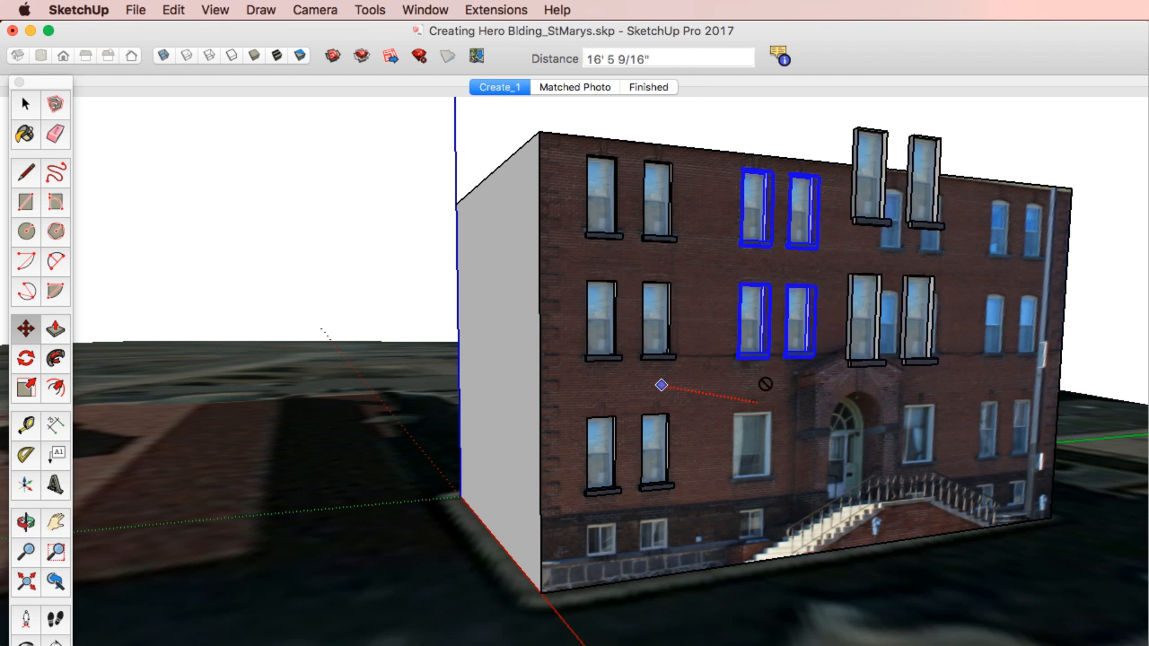
pyautogui.click(814, 380)
pyautogui.click(666, 388)
pyautogui.press('alt')
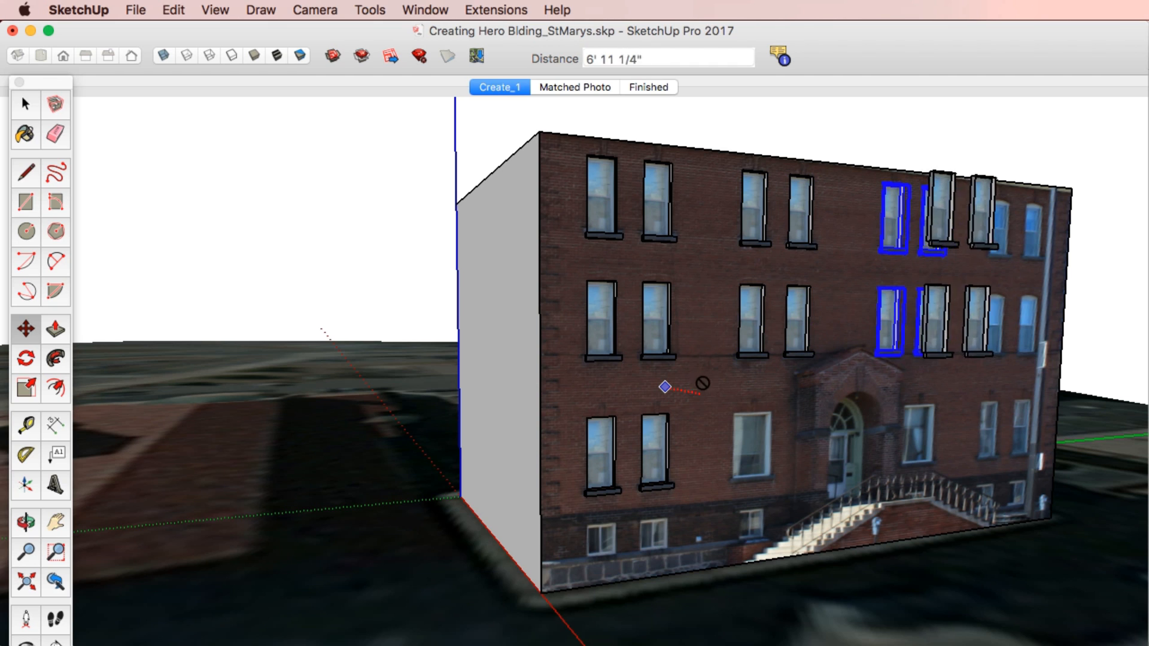
pyautogui.click(811, 386)
pyautogui.press('space')
# - Offset the box's roof outline outward by about 1' 4 3/4" to form an overhang
pyautogui.scroll(-3, 697, 412)
pyautogui.keyDown('shift'); pyautogui.moveTo(784, 392); pyautogui.dragTo(697, 413, button='middle'); pyautogui.keyUp('shift')
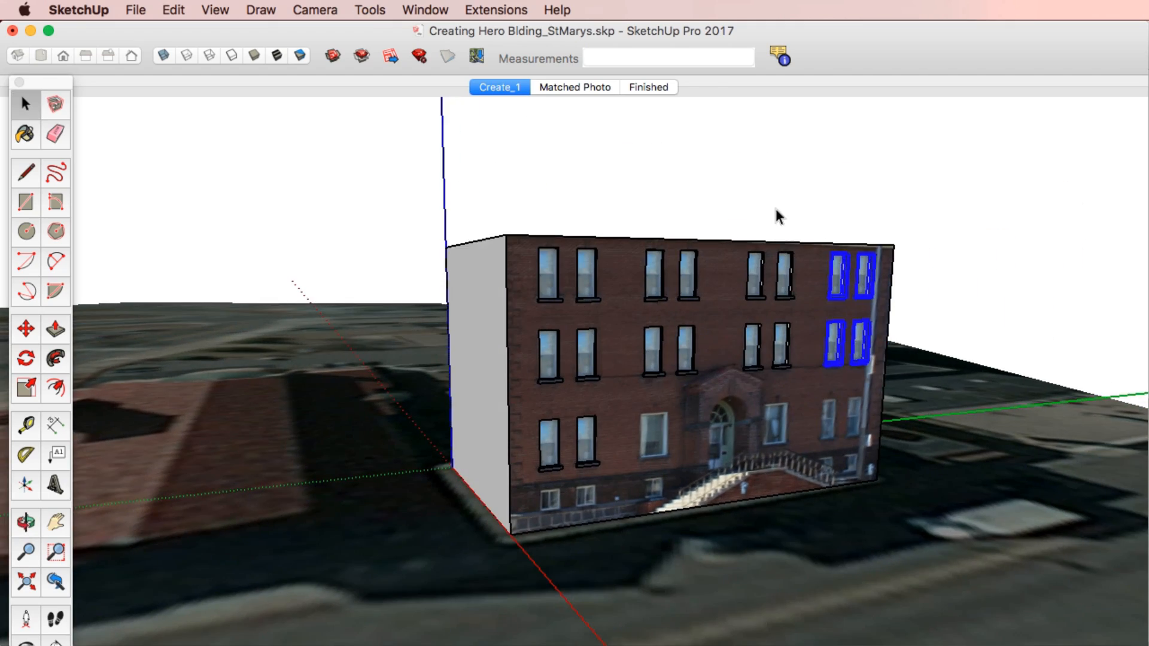
pyautogui.moveTo(777, 215); pyautogui.dragTo(682, 416, button='middle')
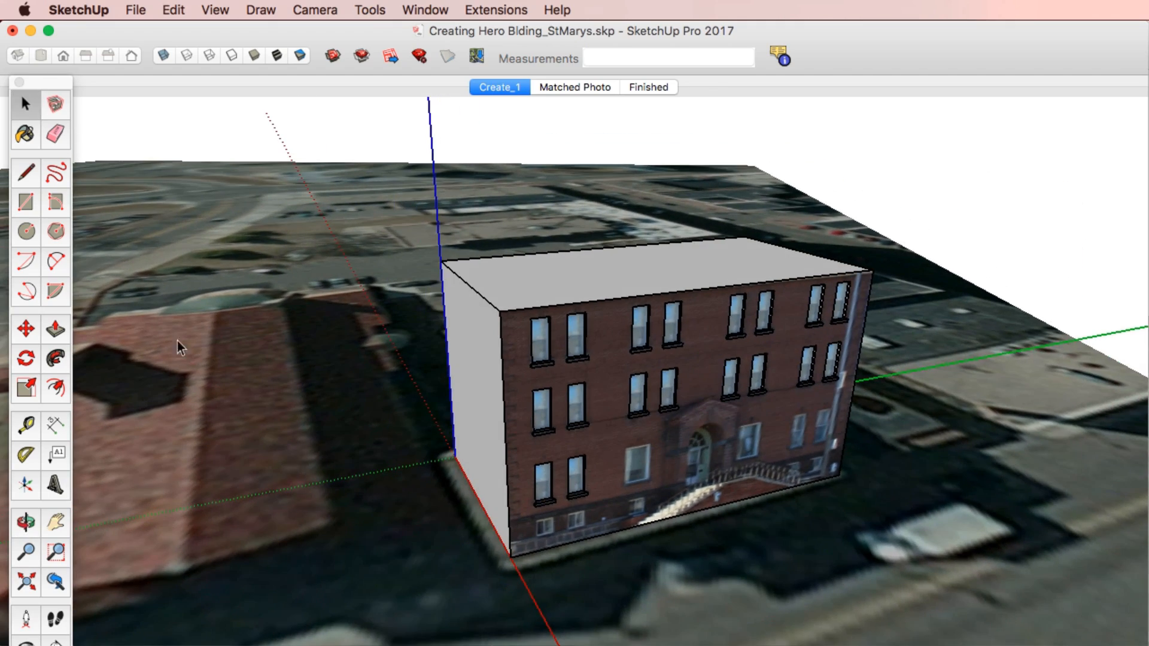
pyautogui.press('f')
pyautogui.click(457, 281)
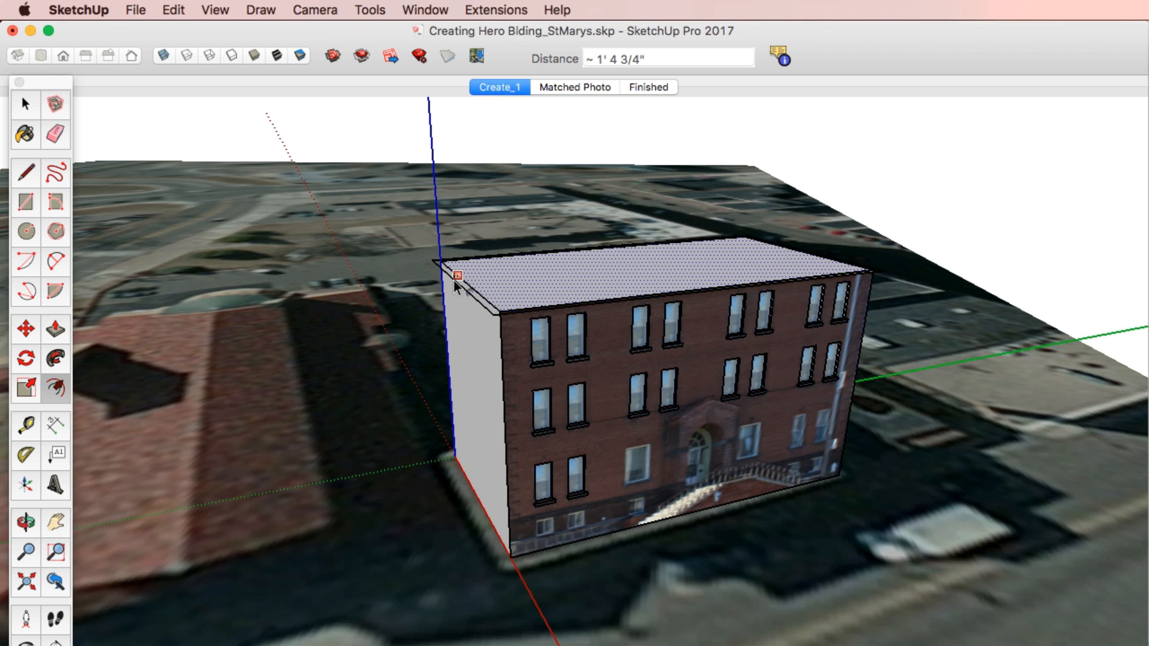
# - Pull the roof's overhang border up by about 9 7/8" to give the eave thickness
pyautogui.scroll(3, 458, 282)
pyautogui.press('p')
pyautogui.click(470, 291)
pyautogui.click(470, 291)
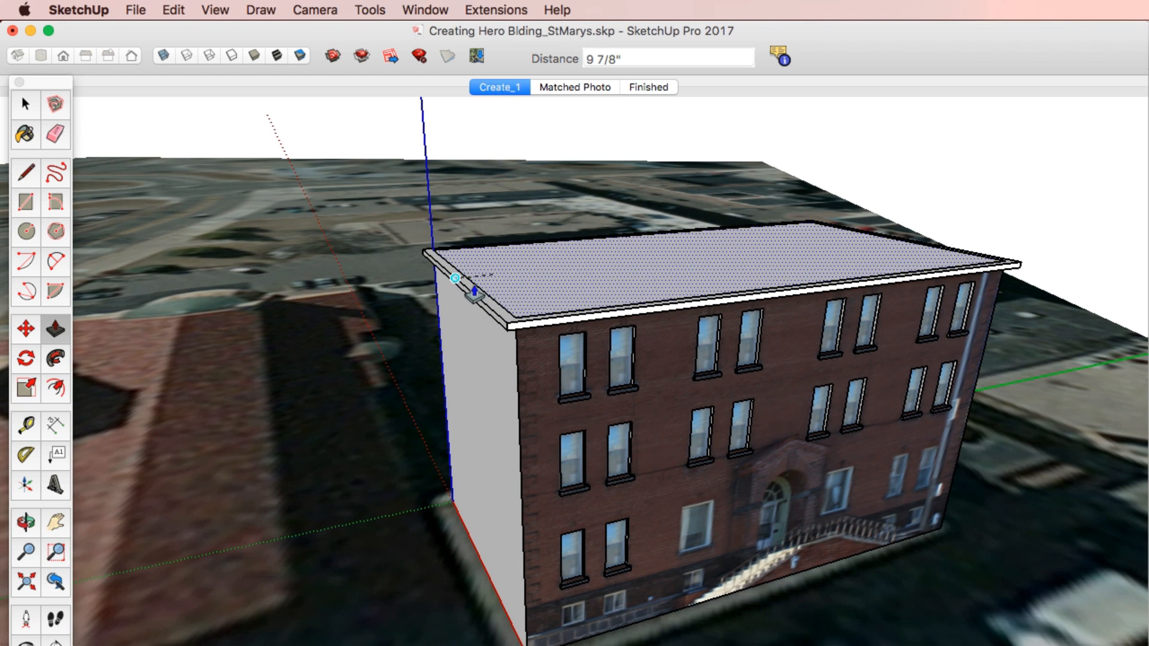
# - Erase the leftover inner outline edges on top of the roof so it becomes one face
pyautogui.press('e')
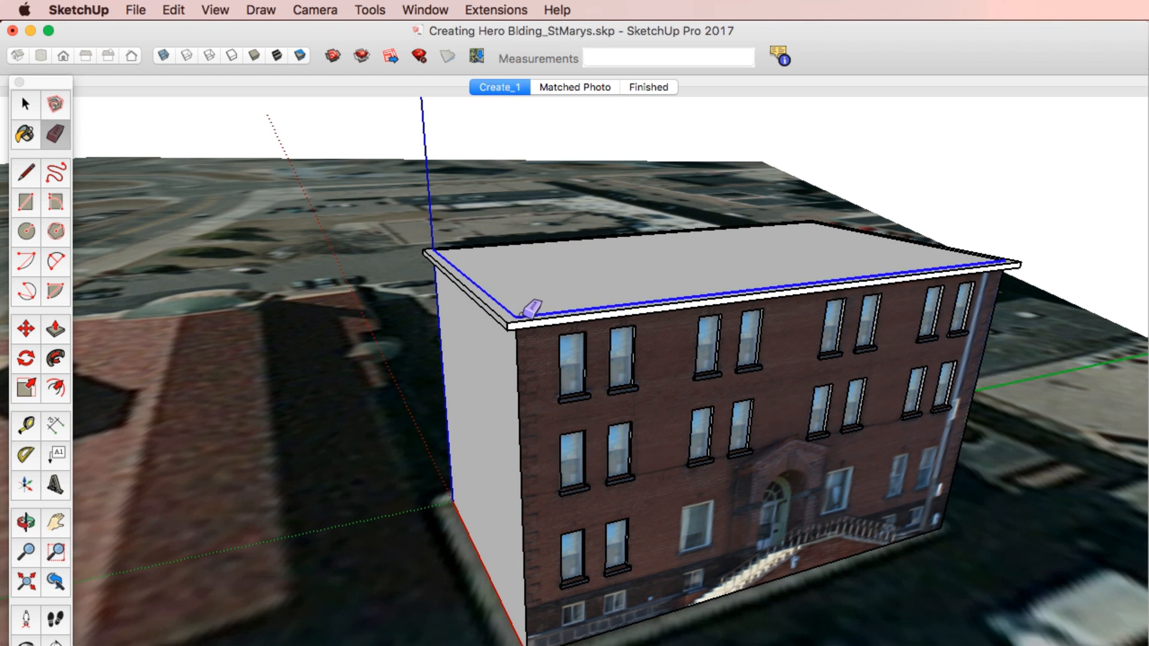
pyautogui.moveTo(531, 311)
pyautogui.mouseDown(button='middle')
pyautogui.moveTo(641, 321)
pyautogui.moveTo(826, 246)
pyautogui.mouseUp(button='middle')
pyautogui.scroll(5, 747, 221)
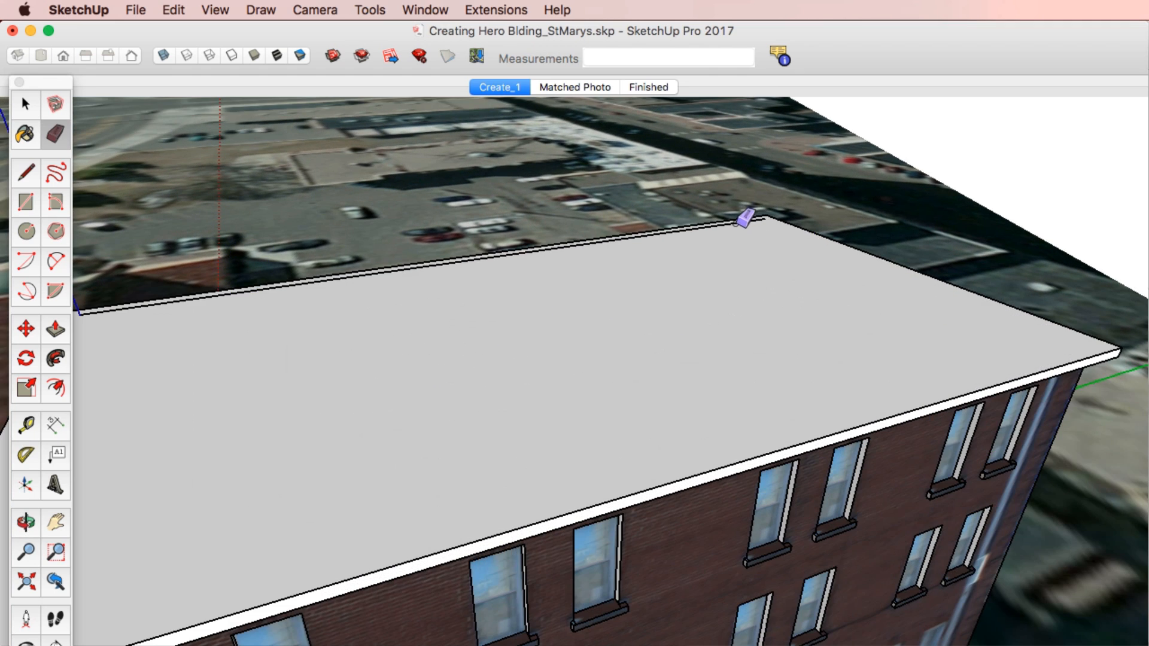
pyautogui.scroll(-6, 757, 238)
pyautogui.scroll(5, 745, 227)
pyautogui.click(736, 225)
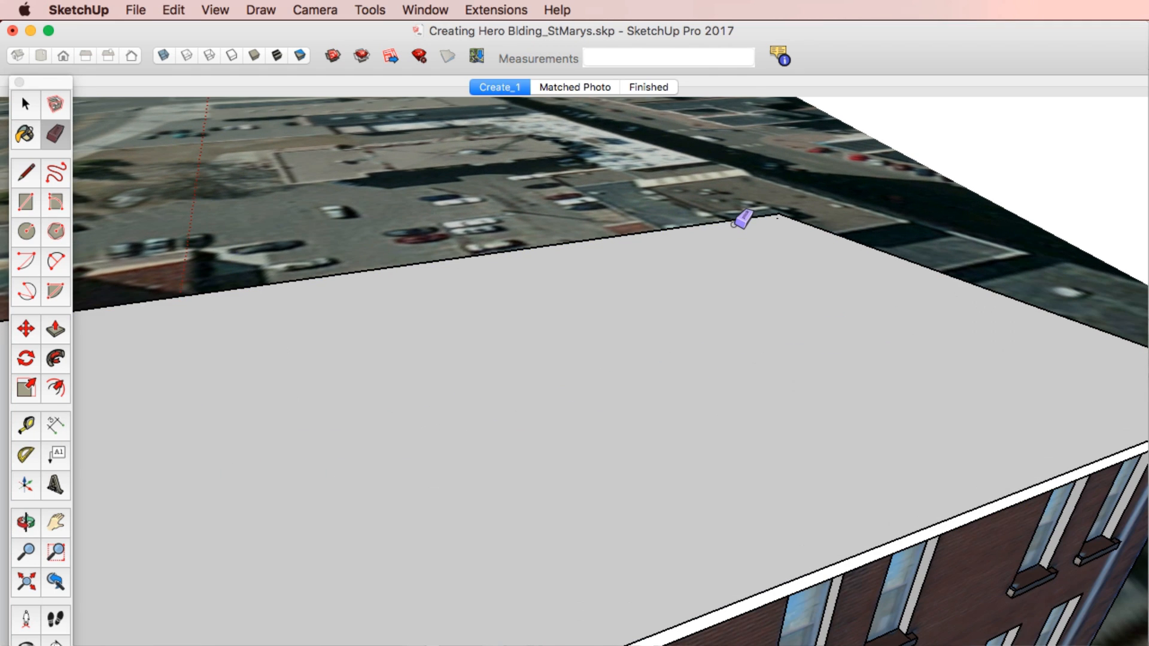
# - Draw a ridge line along the middle of the roof, between the midpoints of its two short edges
pyautogui.press('l')
pyautogui.click(946, 275)
pyautogui.scroll(-1, 785, 341)
pyautogui.scroll(-4, 793, 332)
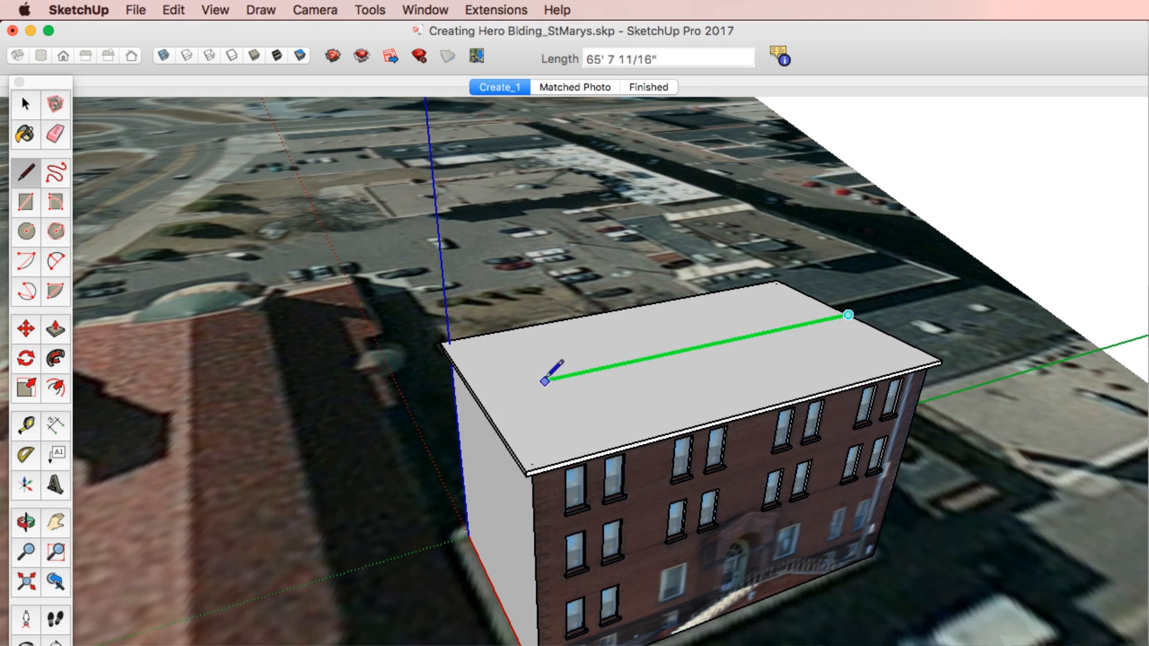
pyautogui.click(494, 391)
# - Move the ridge line straight up about 11' 4" to form a gable roof
pyautogui.scroll(2, 598, 353)
pyautogui.press('space')
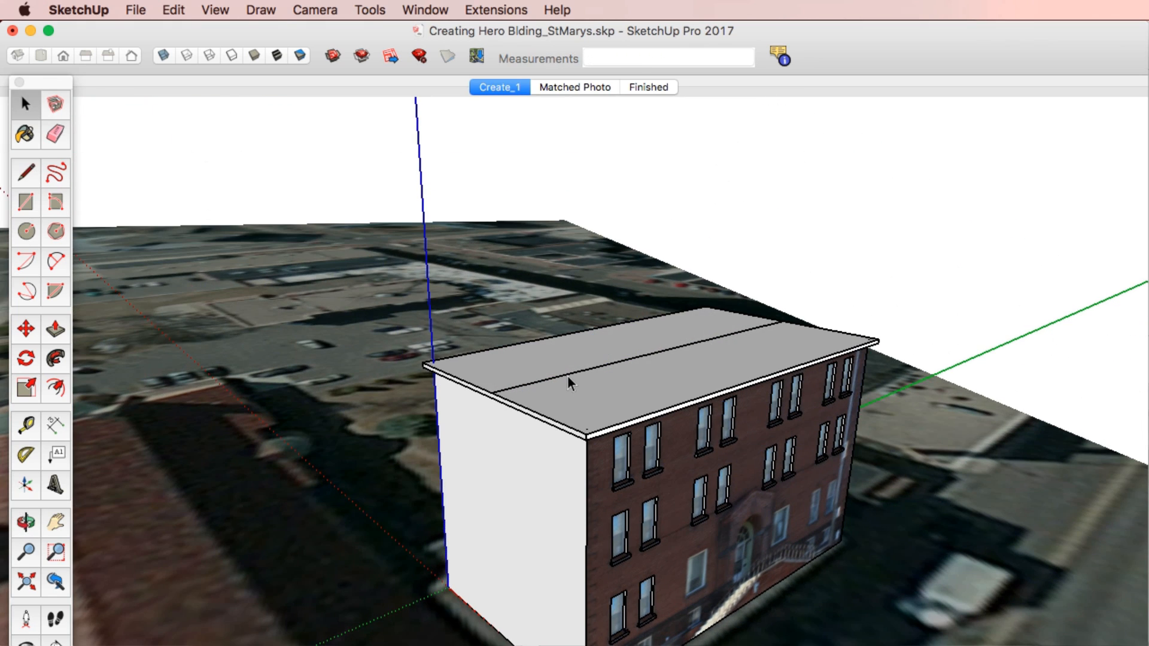
pyautogui.click(568, 374)
pyautogui.press('m')
pyautogui.click(567, 373)
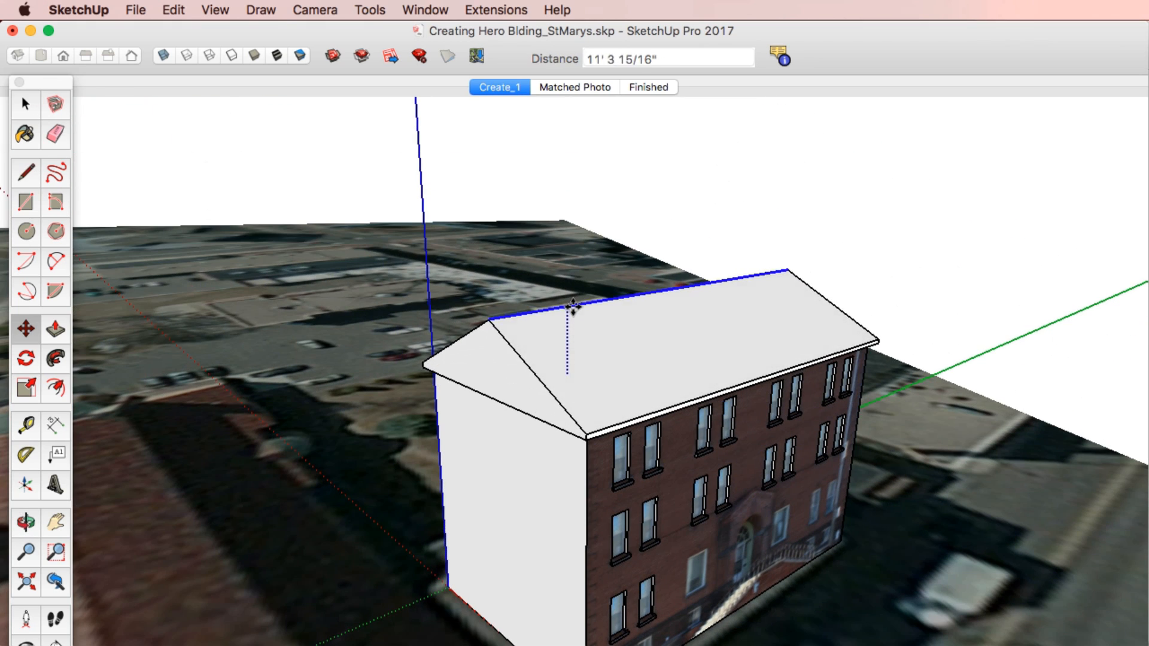
pyautogui.click(573, 307)
# - Draw a rectangle about 43' 7 3/8" by 9 7/8" along the roof's near end to separate the eave strip from the gable
pyautogui.press('r')
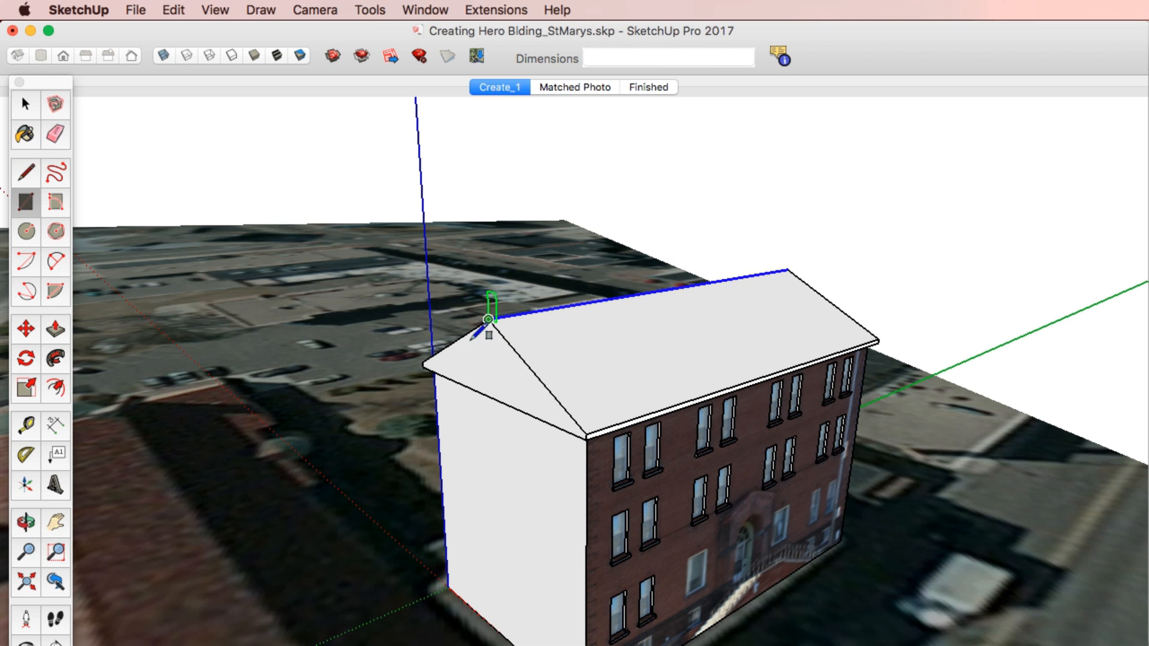
pyautogui.click(421, 362)
pyautogui.scroll(2, 595, 431)
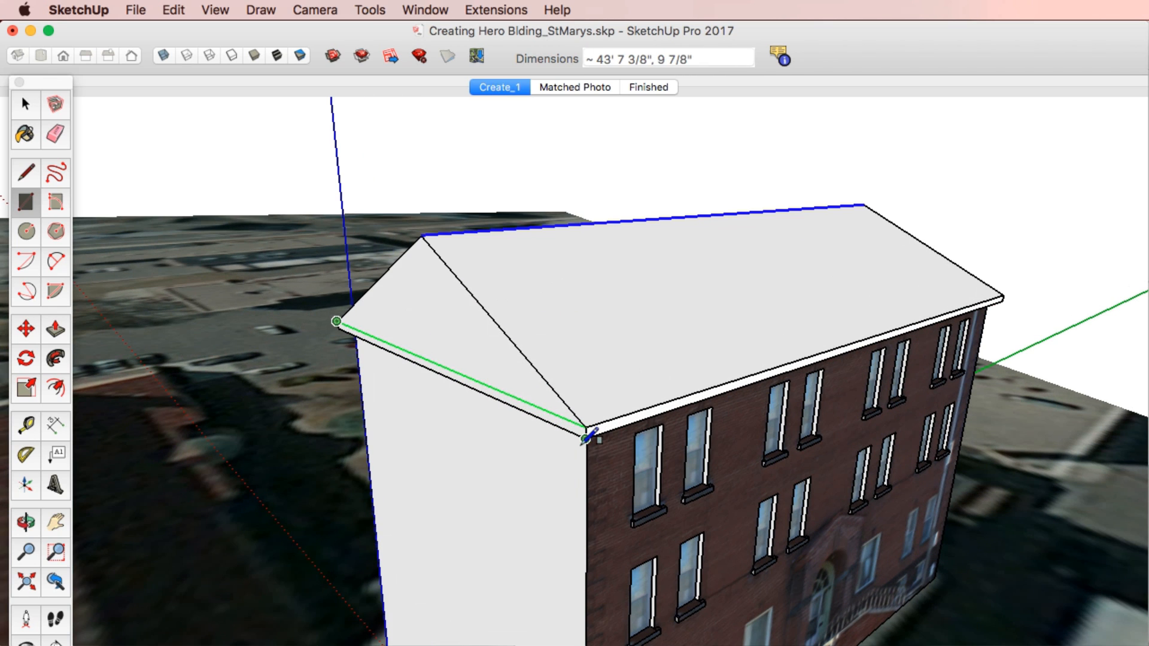
pyautogui.click(586, 436)
pyautogui.press('m')
pyautogui.press('space')
pyautogui.click(603, 190)
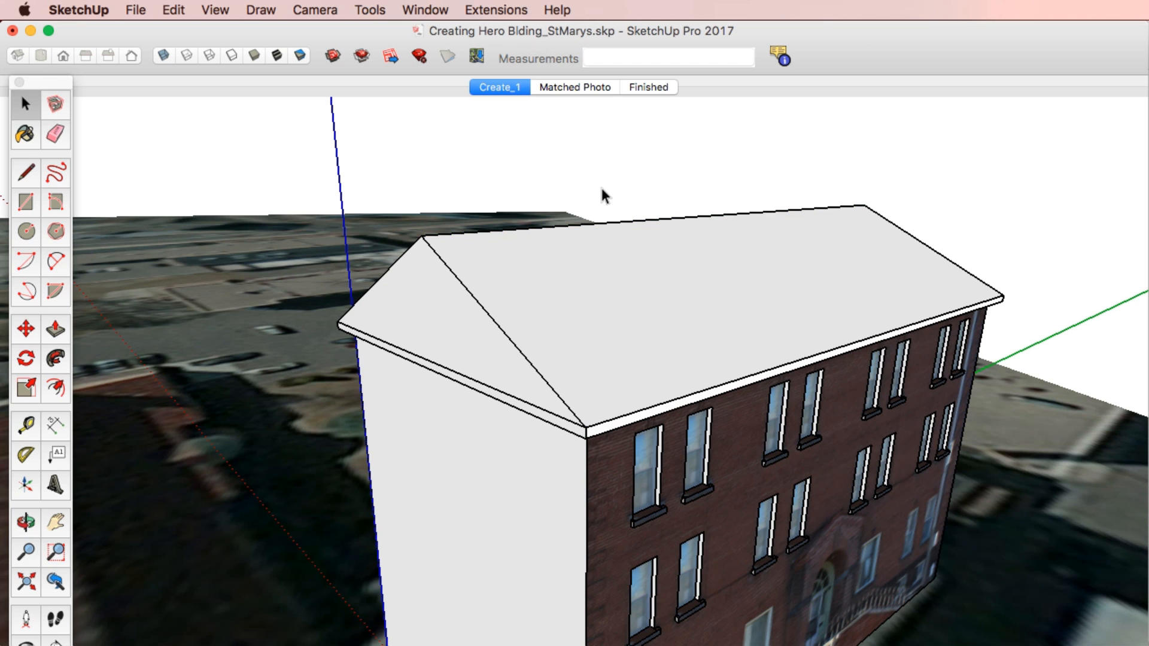
# - Move the ridge's near endpoint inward along the green axis to turn the gable end into a hip
pyautogui.press('m')
pyautogui.click(422, 237)
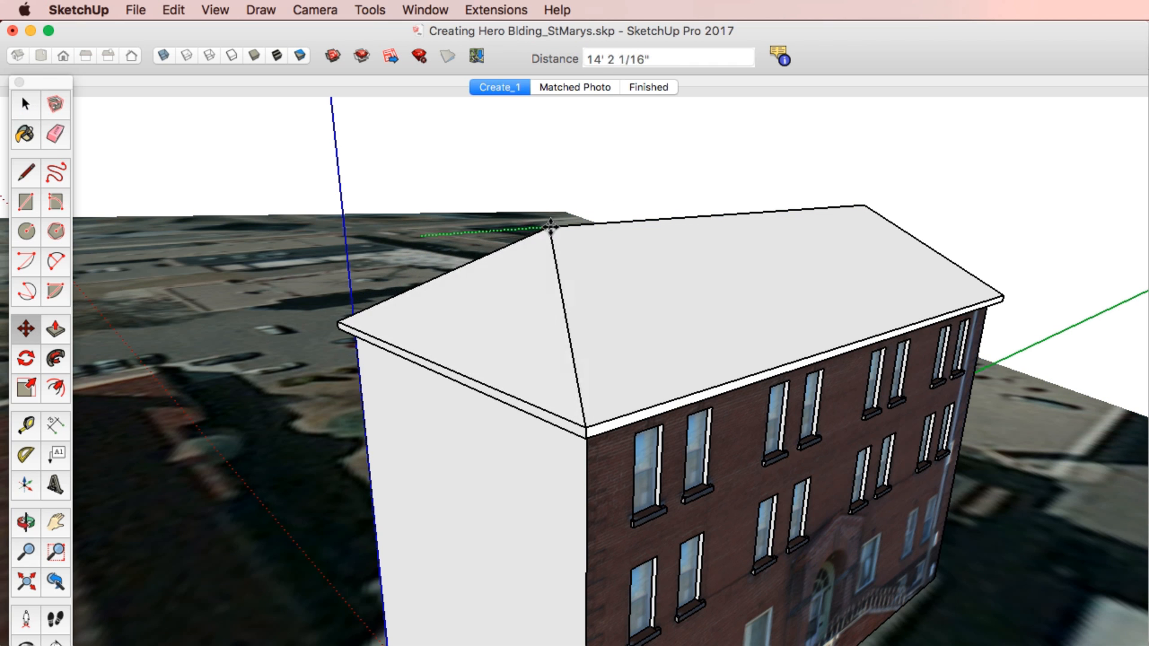
pyautogui.click(591, 226)
pyautogui.scroll(-3, 586, 287)
pyautogui.scroll(2, 590, 174)
pyautogui.press('space')
pyautogui.scroll(-2, 587, 299)
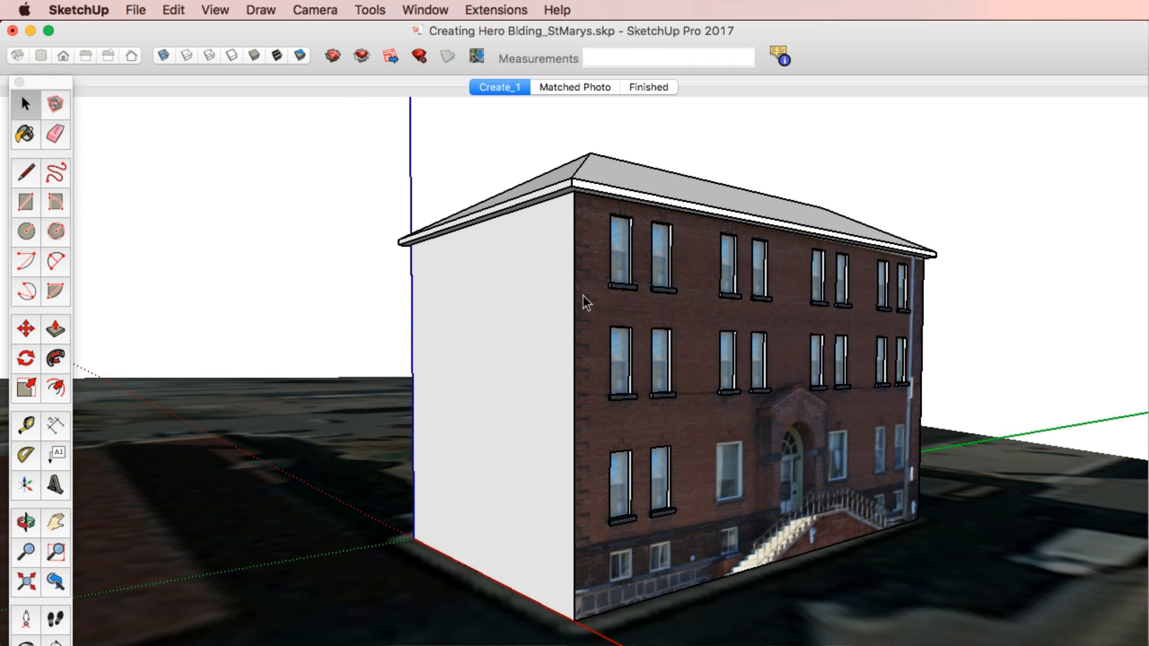
pyautogui.scroll(1, 601, 388)
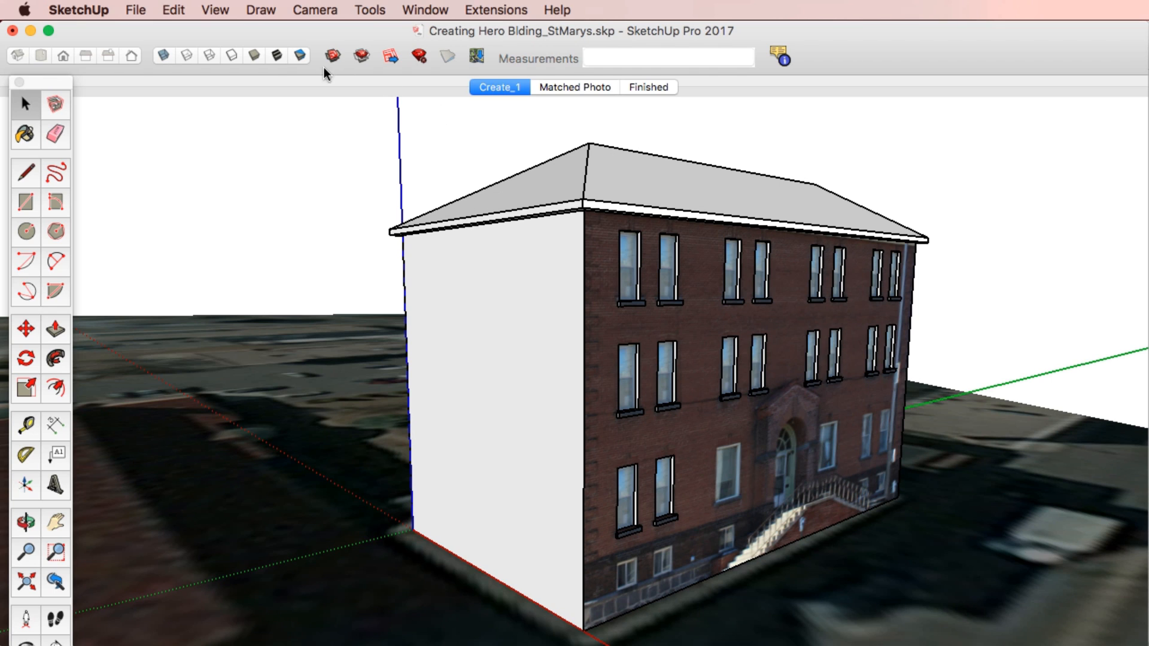
# - Preview the building untextured and with hidden-line faces, and restore the textured display
pyautogui.click(255, 55)
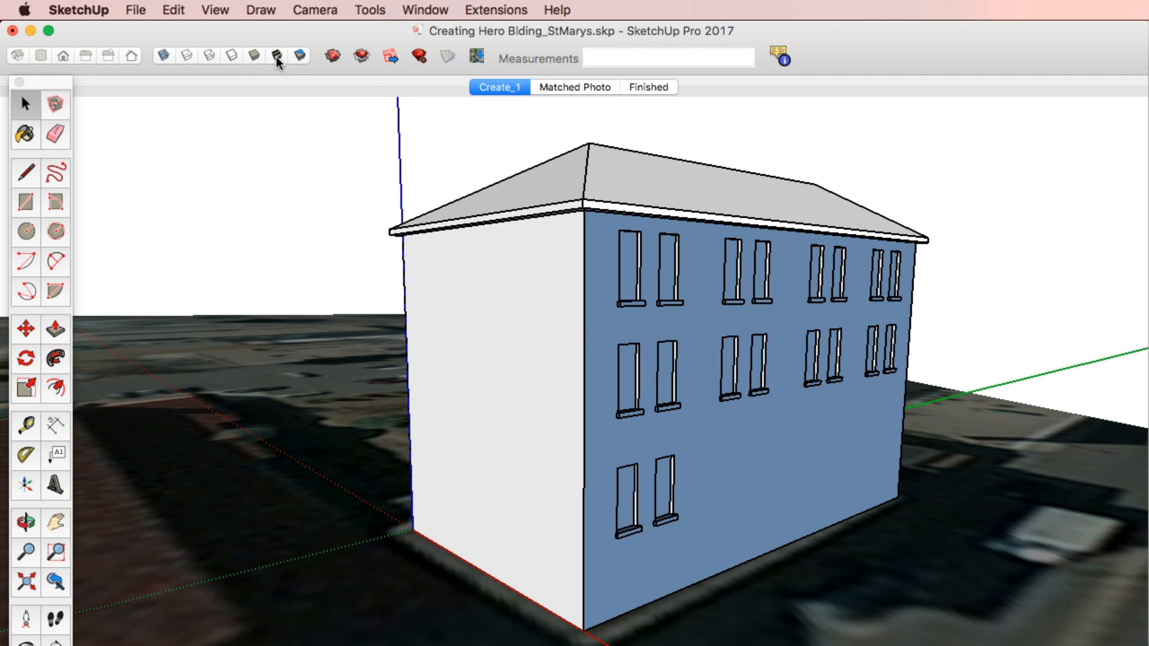
pyautogui.click(231, 56)
pyautogui.moveTo(672, 326); pyautogui.dragTo(637, 295, button='middle')
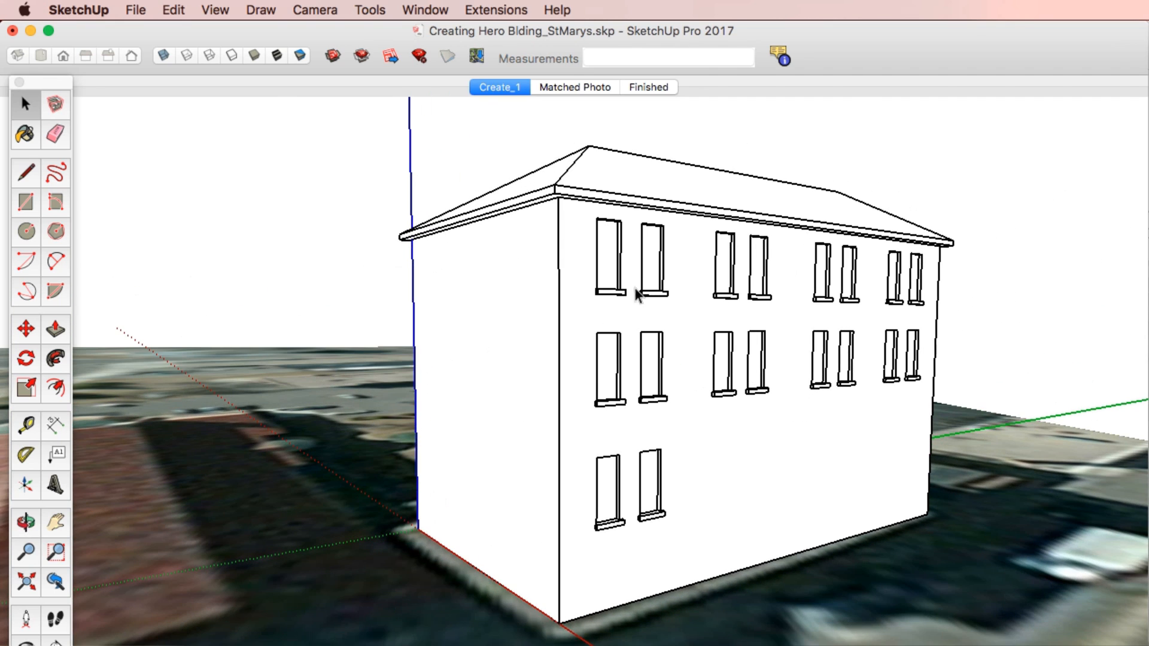
pyautogui.click(277, 57)
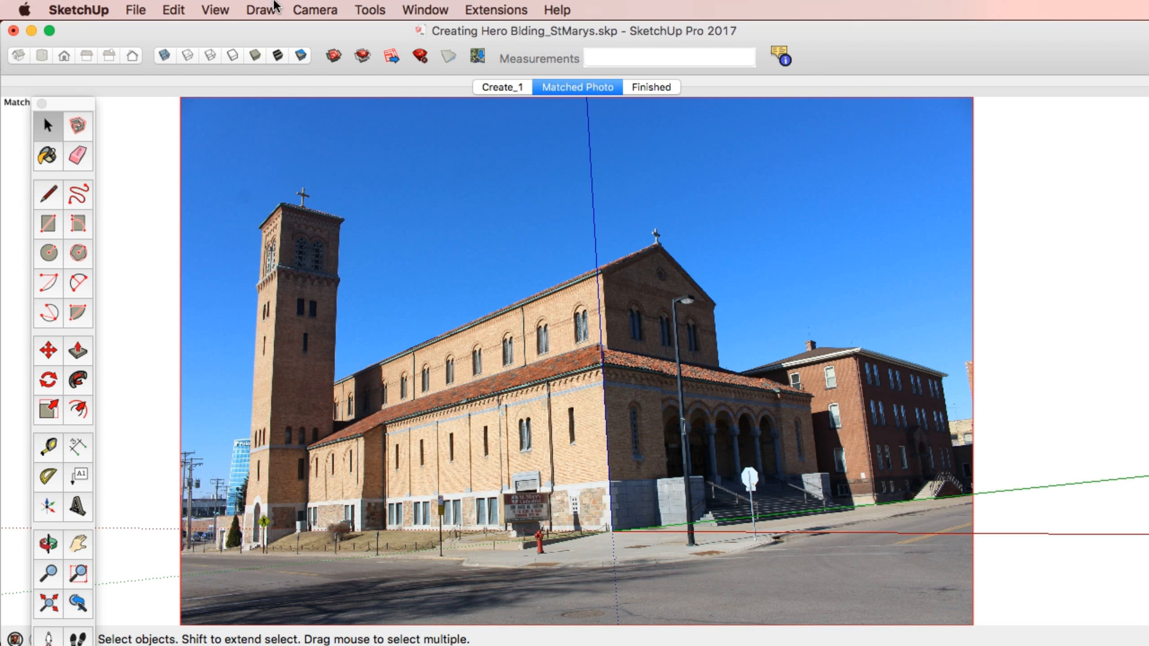
# - Edit the cathedral's matched photo and align the red vanishing-point bars with the upper side eave and the top of the stone base
pyautogui.rightClick(585, 90)
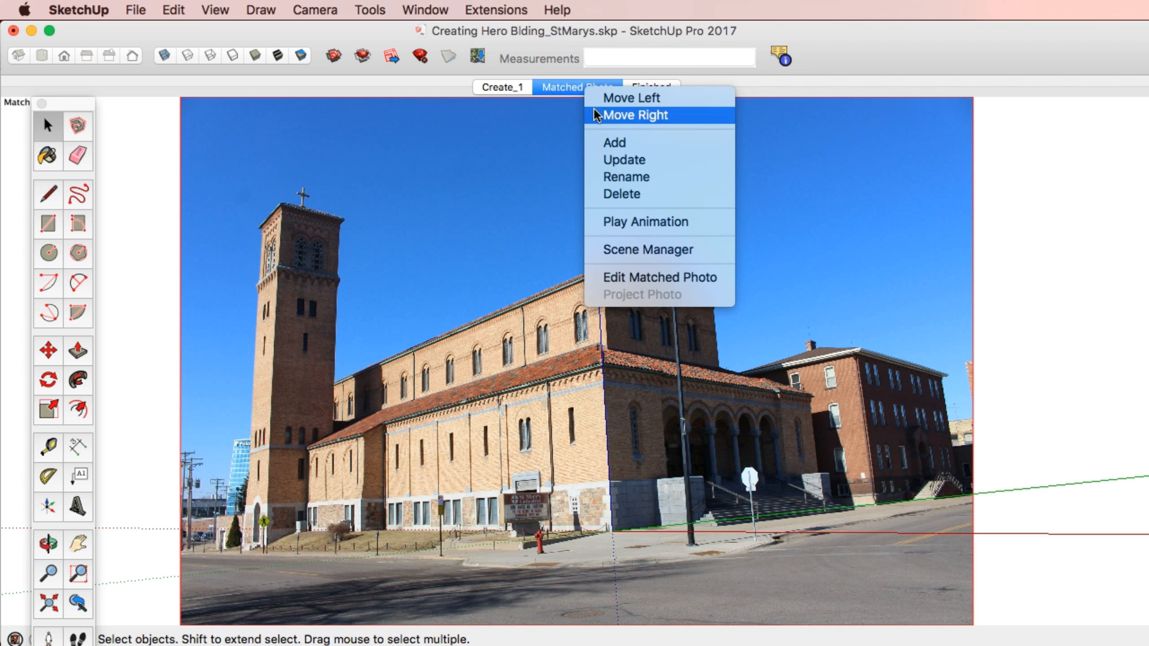
pyautogui.click(620, 279)
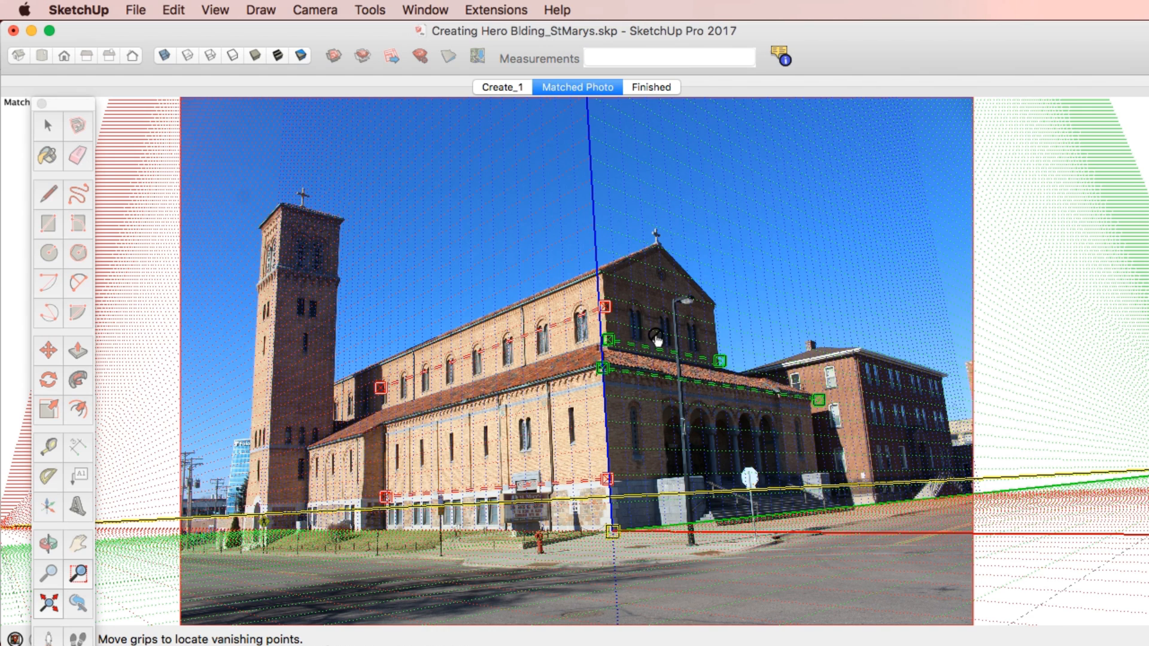
pyautogui.moveTo(516, 340); pyautogui.dragTo(510, 312)
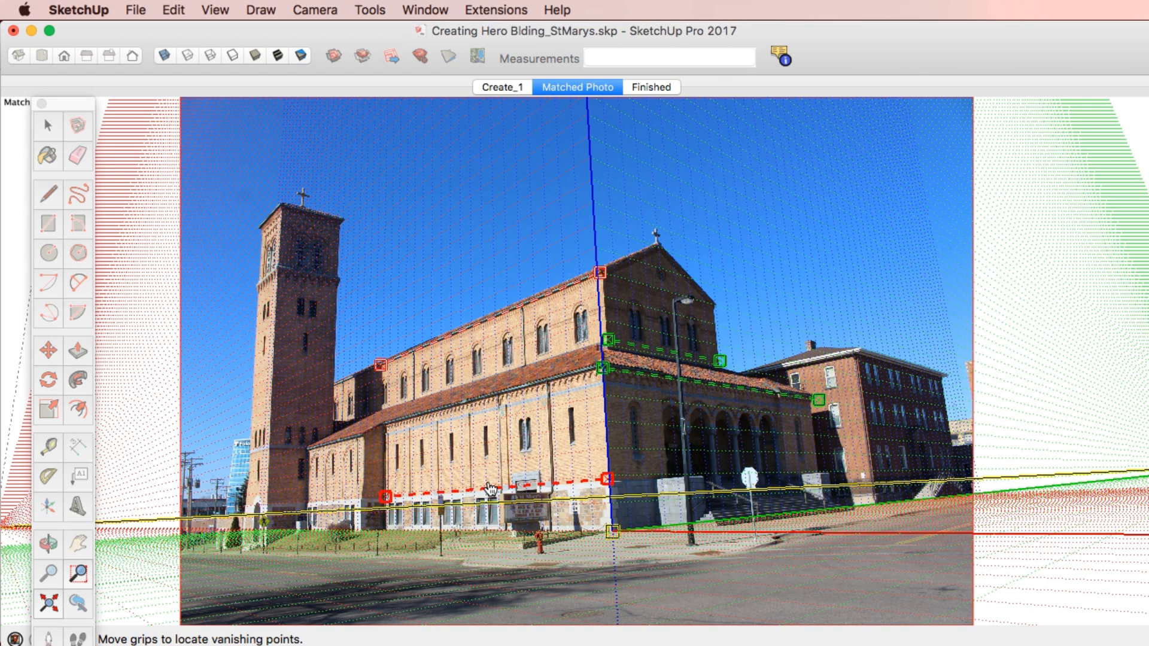
pyautogui.moveTo(489, 494); pyautogui.dragTo(490, 492)
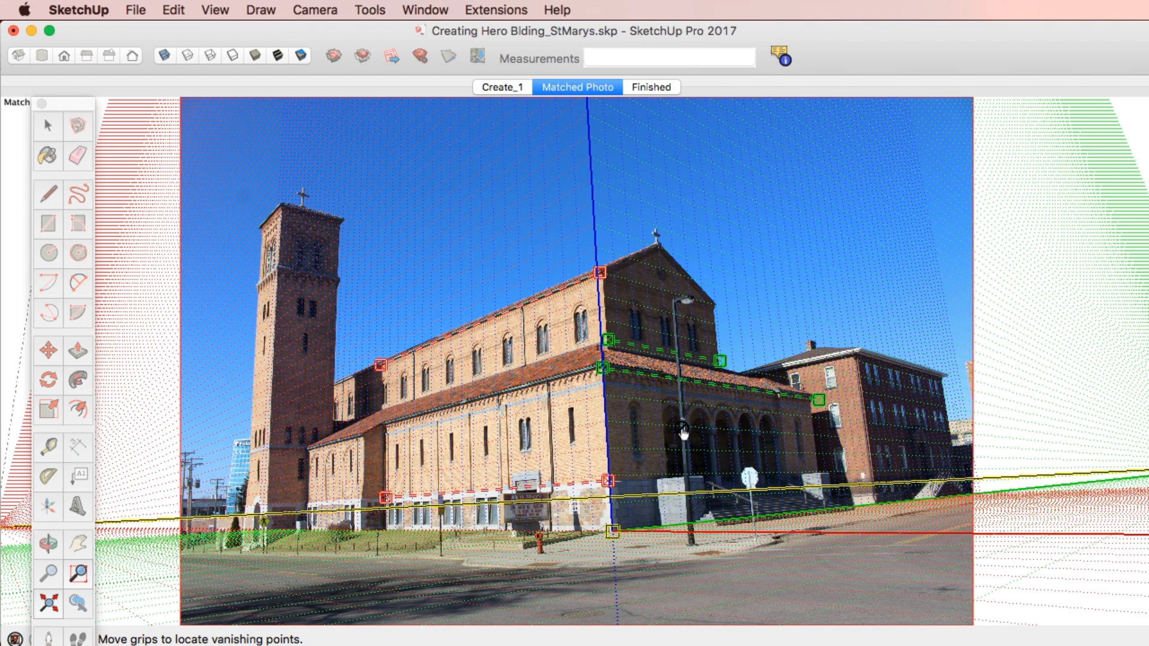
# - Align the lower green vanishing-point bar with the top of the front wall's stone base and finish the photo match
pyautogui.moveTo(688, 386); pyautogui.dragTo(713, 476)
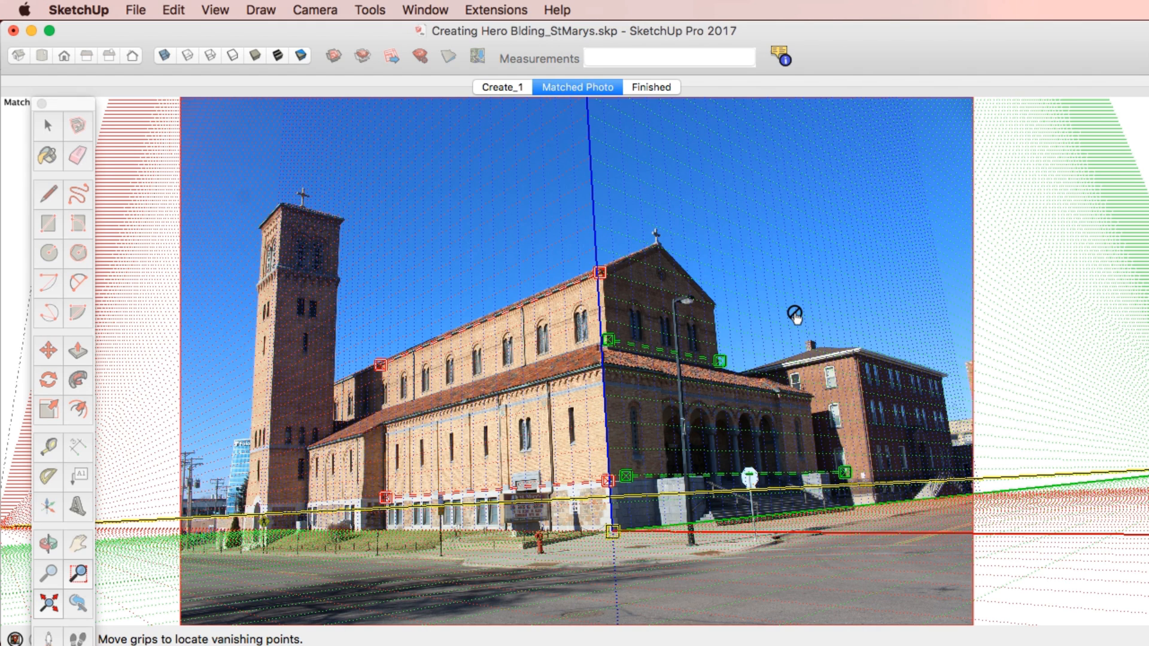
pyautogui.rightClick(559, 105)
pyautogui.click(590, 111)
# - Trace the cathedral's lower front wall as a face from the axis origin, 30' 6 7/8" high and 81' 8 7/16" wide
pyautogui.press('l')
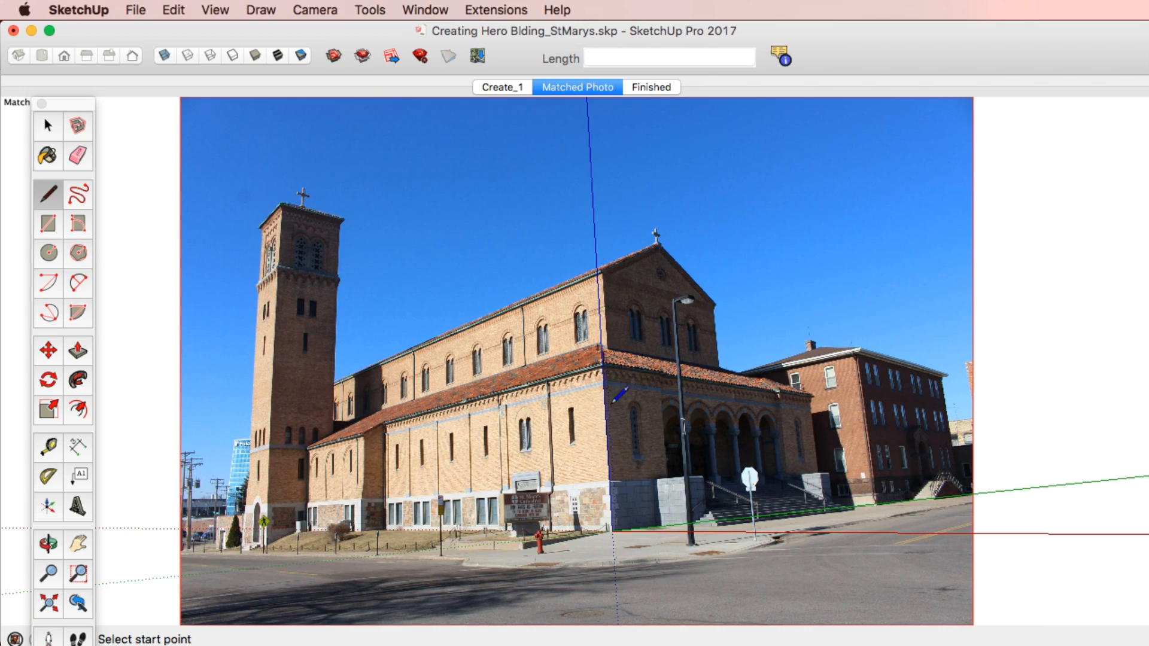
pyautogui.click(611, 531)
pyautogui.scroll(4, 619, 472)
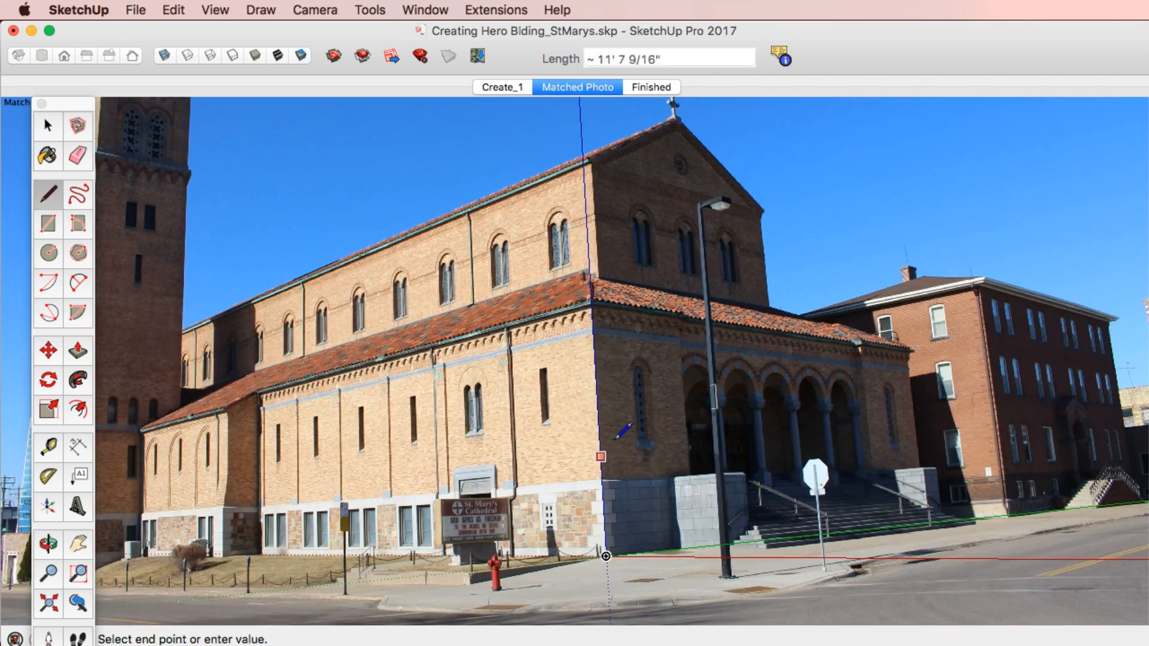
pyautogui.scroll(5, 605, 221)
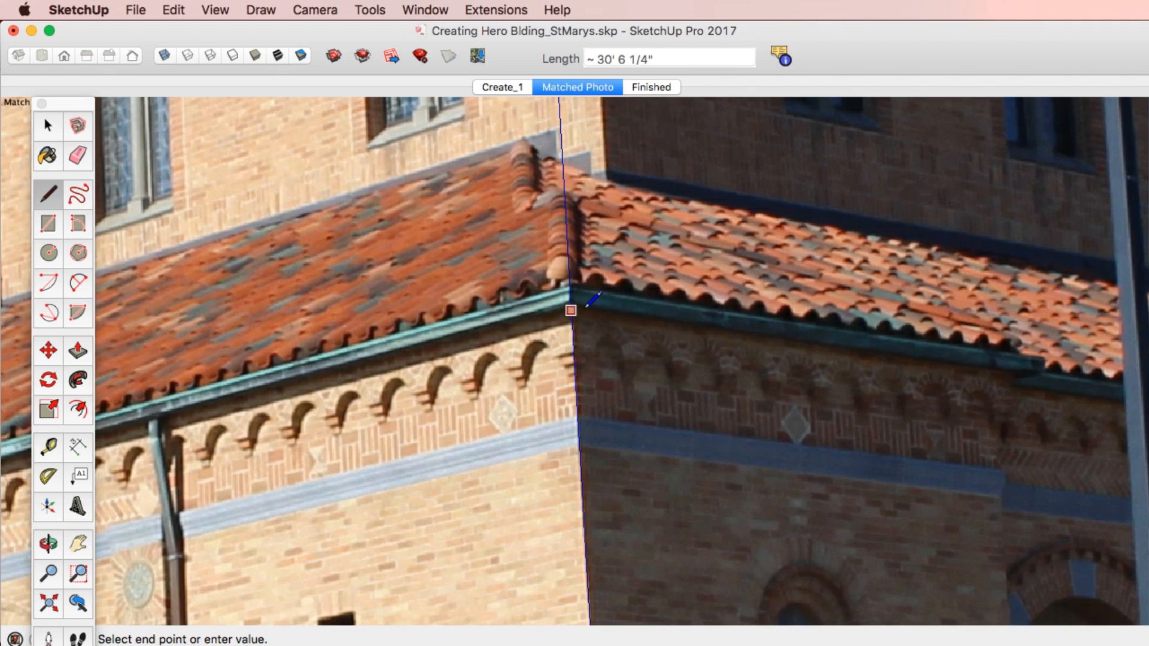
pyautogui.scroll(-6, 583, 304)
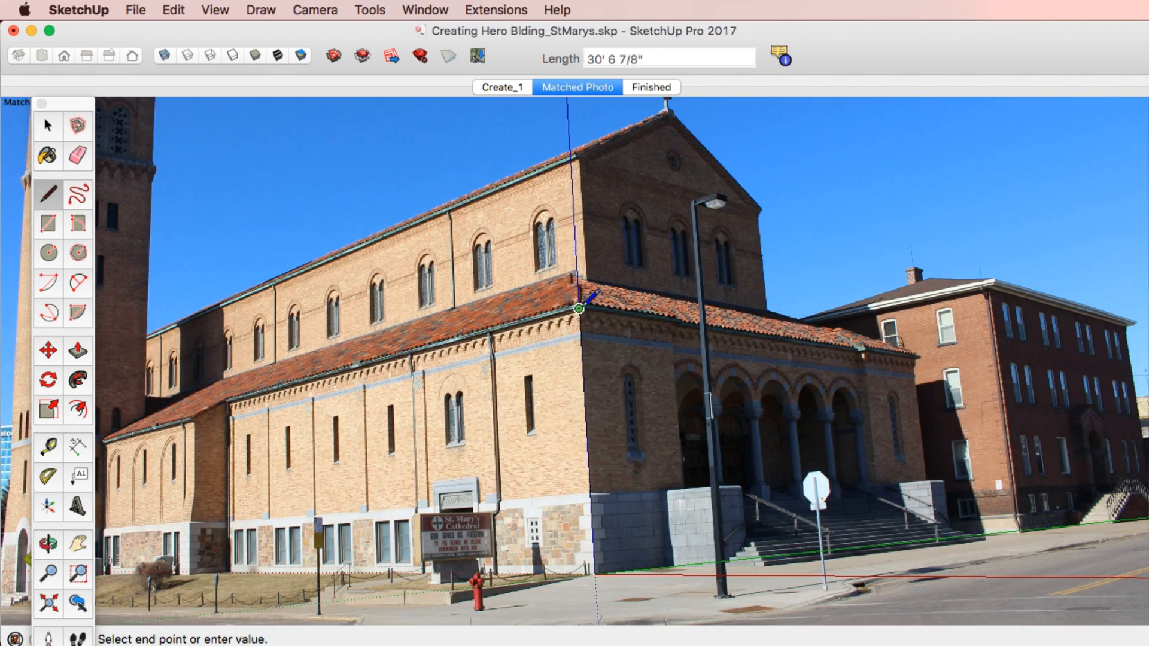
pyautogui.click(583, 304)
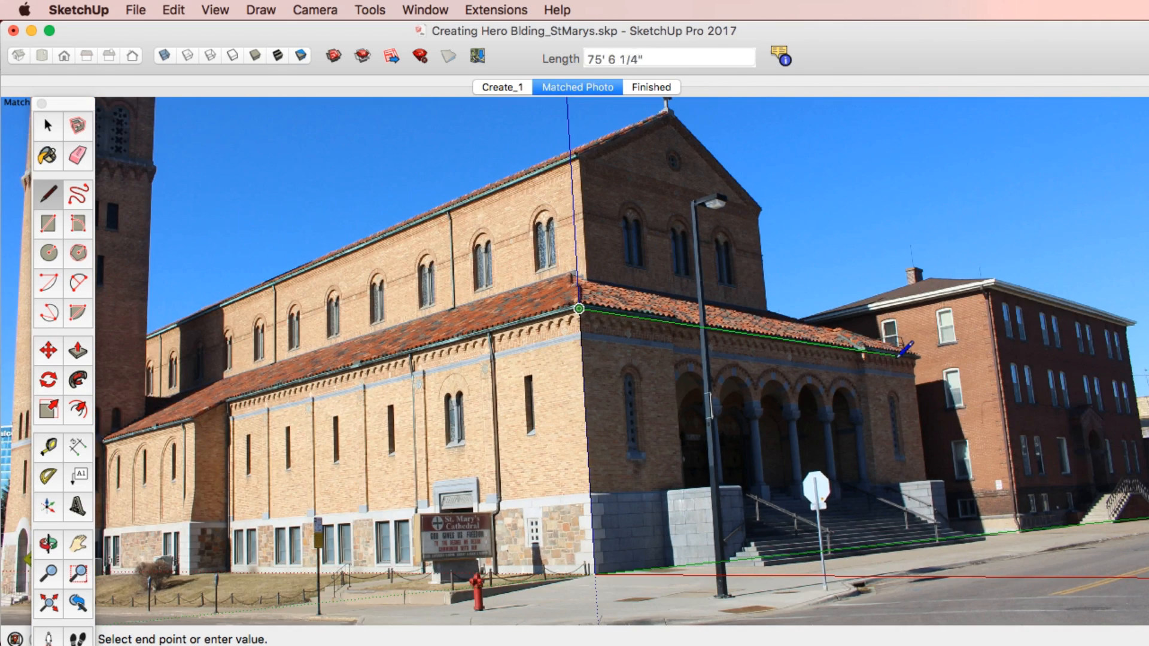
pyautogui.click(914, 357)
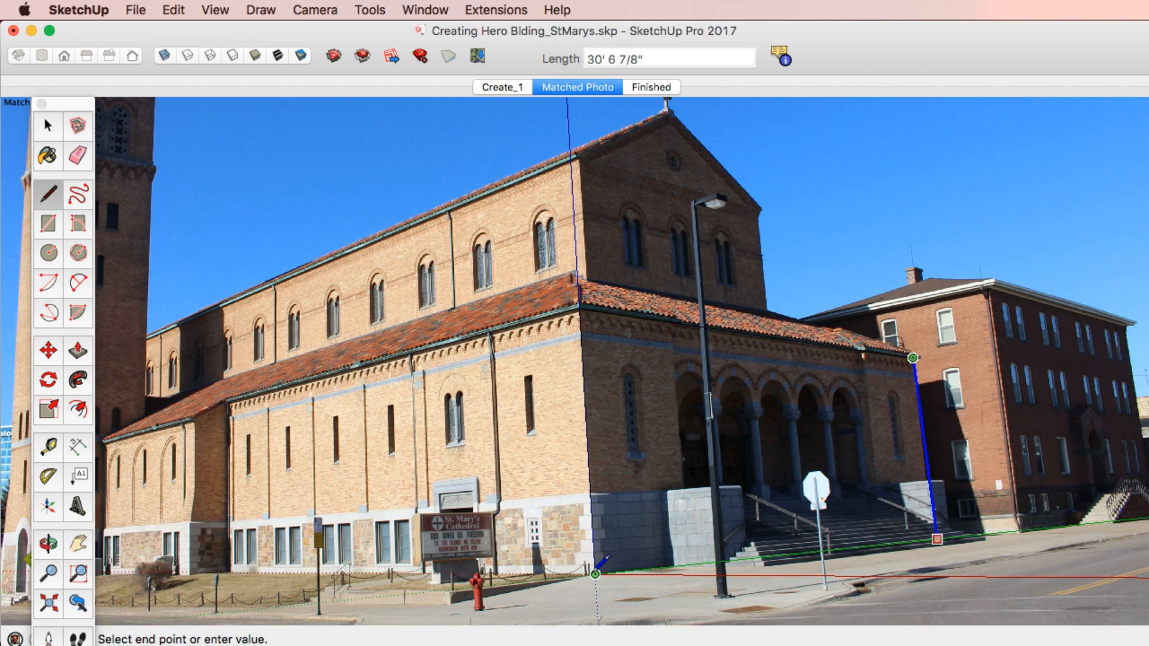
pyautogui.click(937, 539)
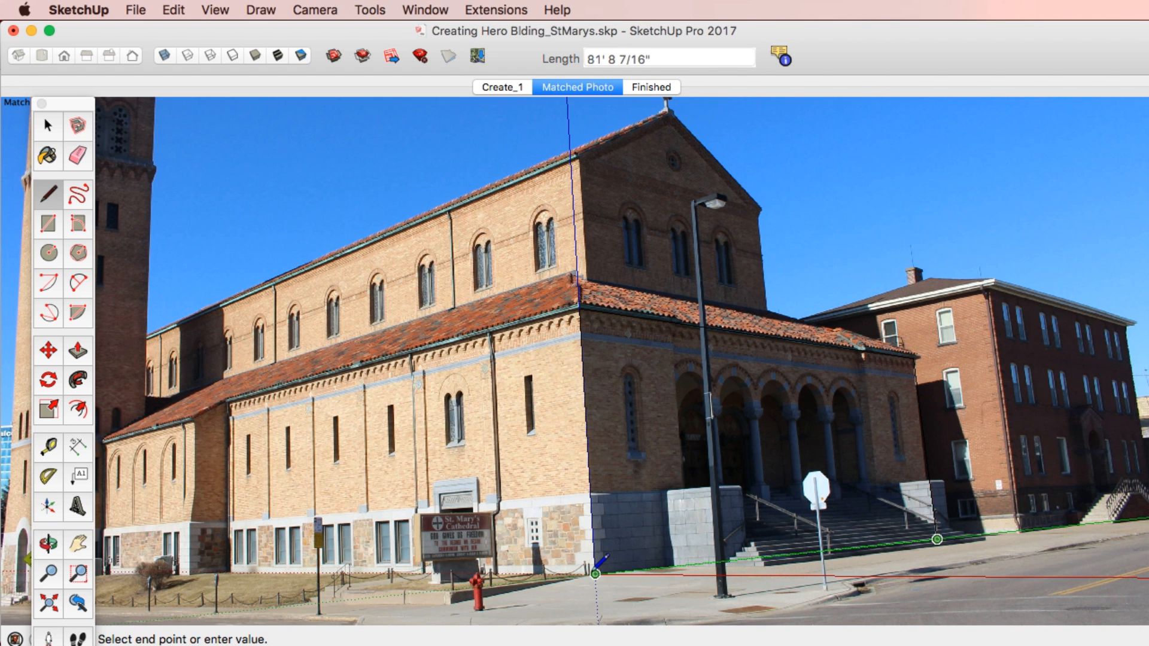
pyautogui.click(596, 573)
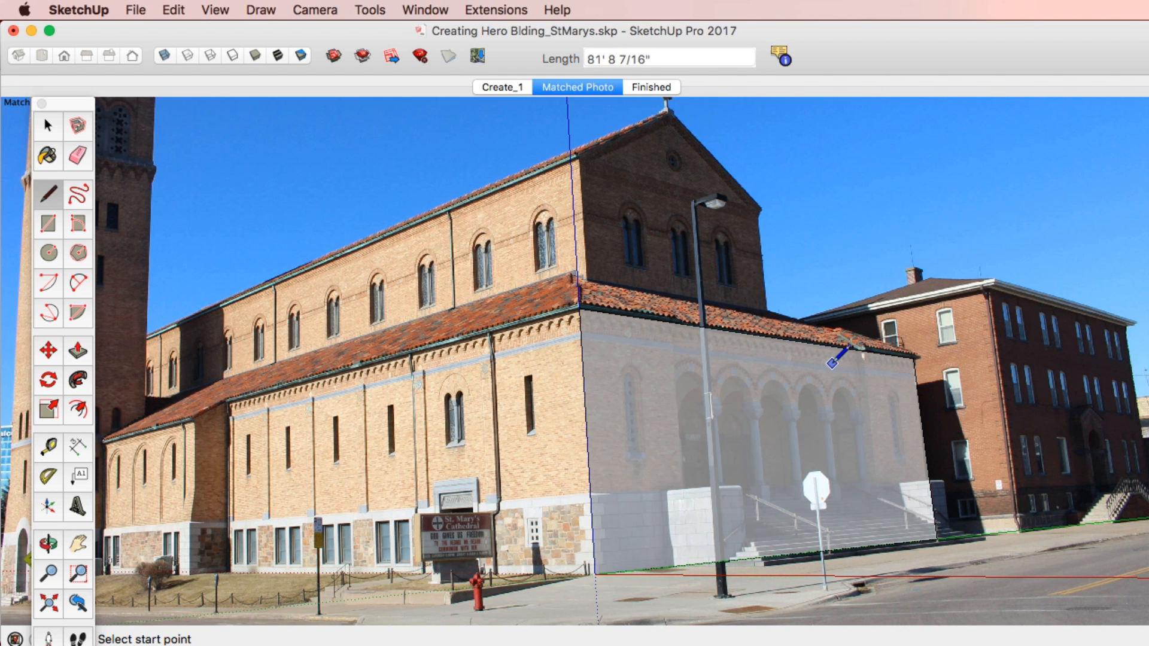
# - Push/Pull the front wall face back 121' along the cathedral's side wall to form the lower volume
pyautogui.keyDown('shift'); pyautogui.moveTo(843, 370); pyautogui.dragTo(969, 353, button='middle'); pyautogui.keyUp('shift')
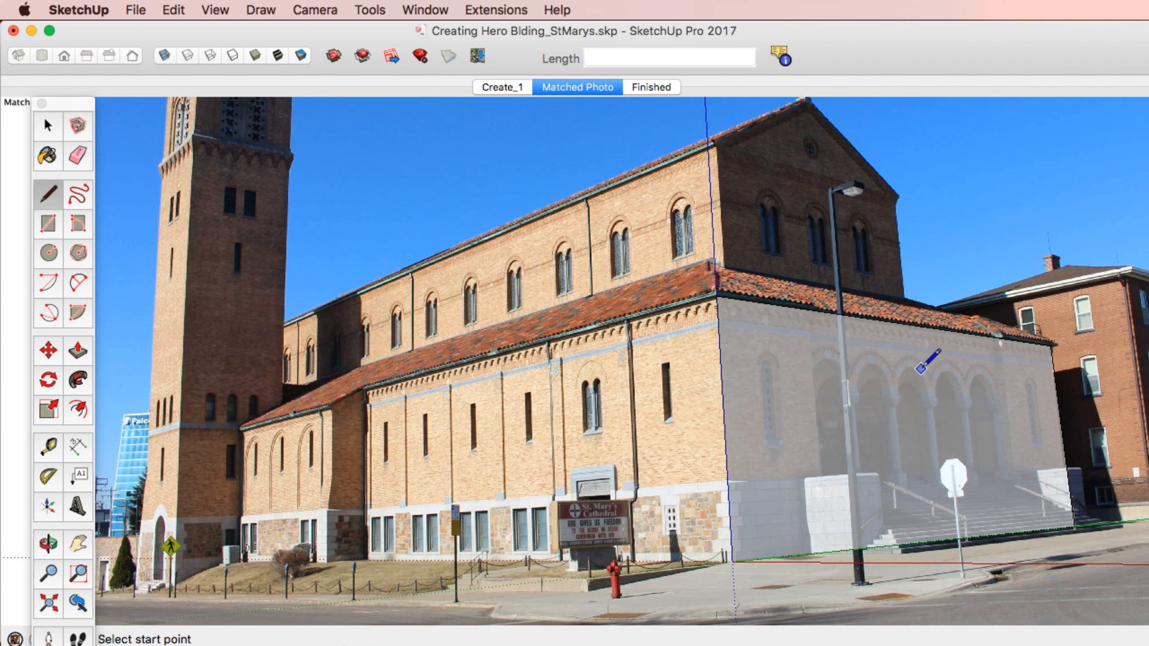
pyautogui.press('p')
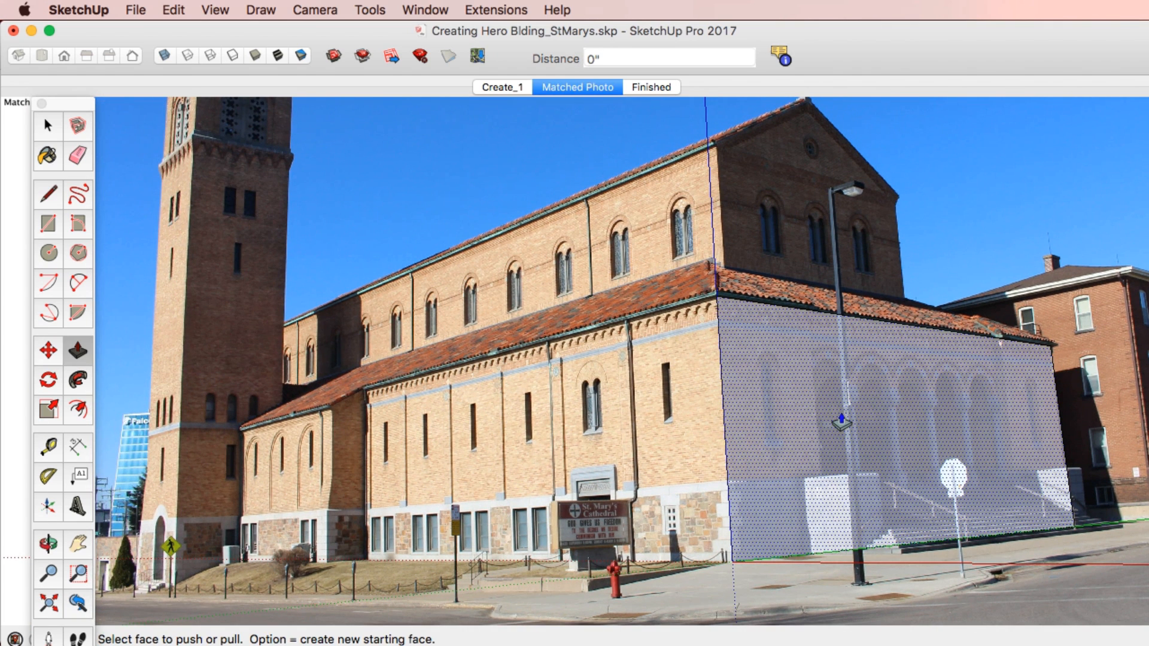
pyautogui.click(841, 423)
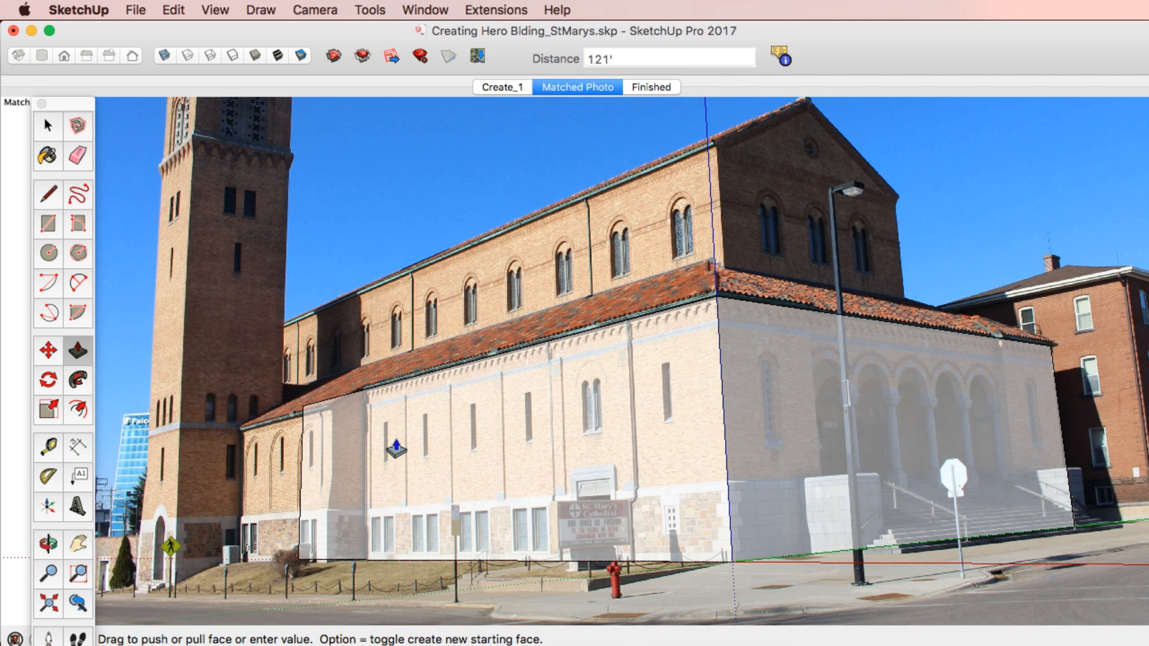
pyautogui.click(396, 447)
# - Split the long side wall with a 30' 6 7/8" vertical line from eave to base where the photo shows the wall stepping back
pyautogui.press('l')
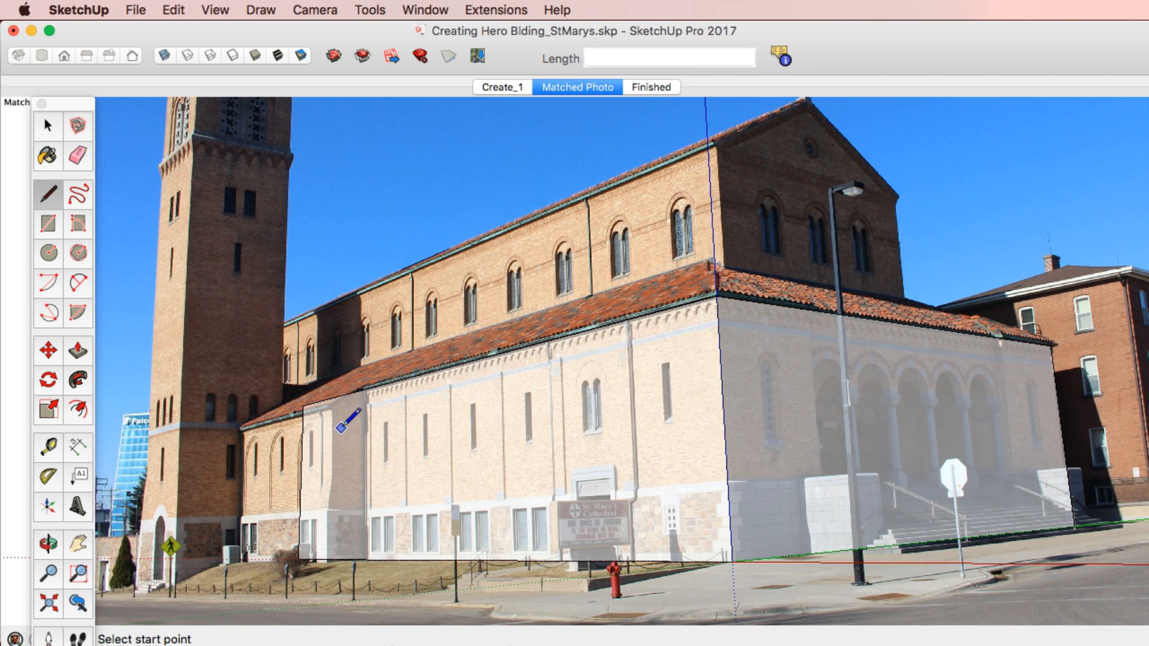
pyautogui.scroll(6, 349, 412)
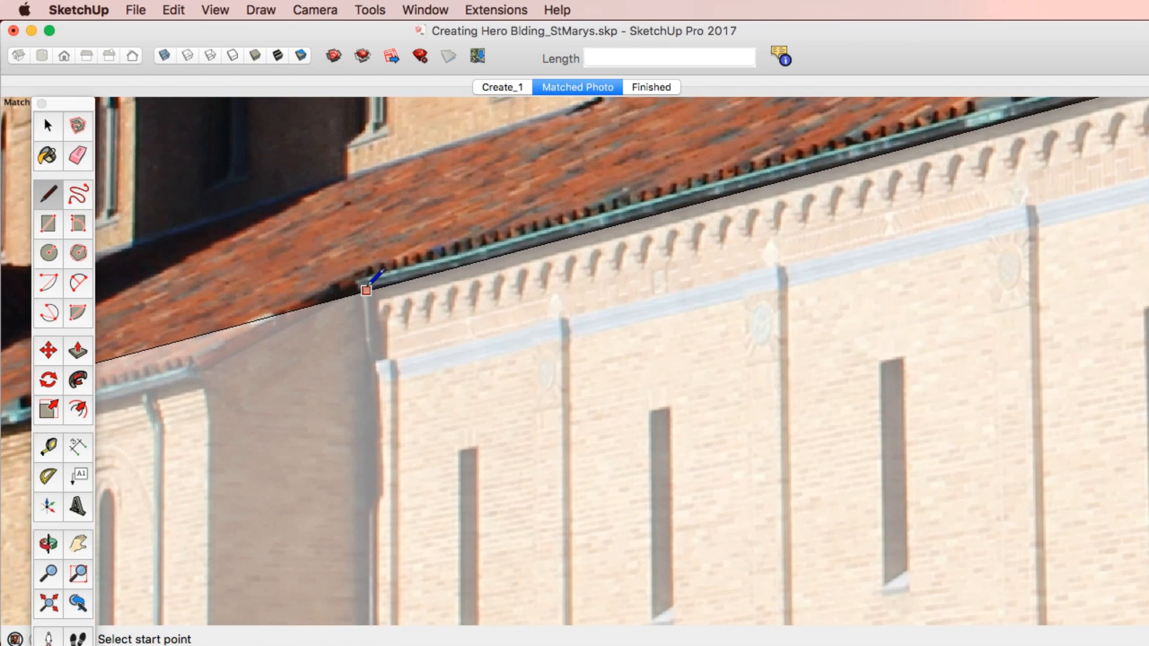
pyautogui.click(366, 291)
pyautogui.scroll(-5, 366, 290)
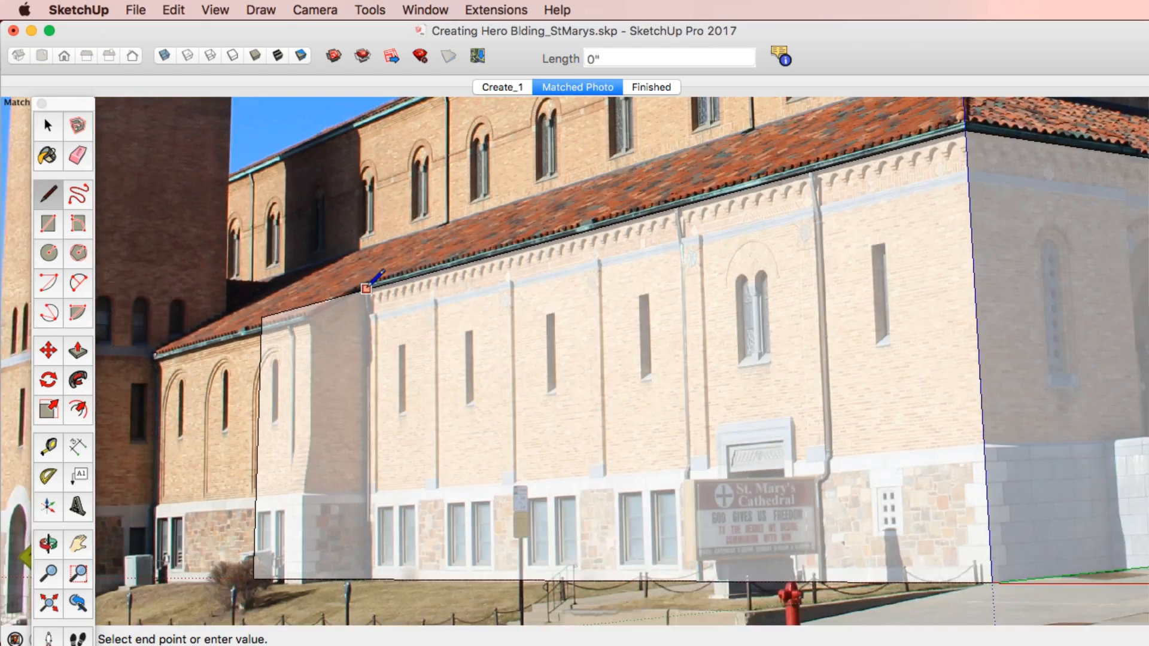
pyautogui.scroll(-2, 366, 289)
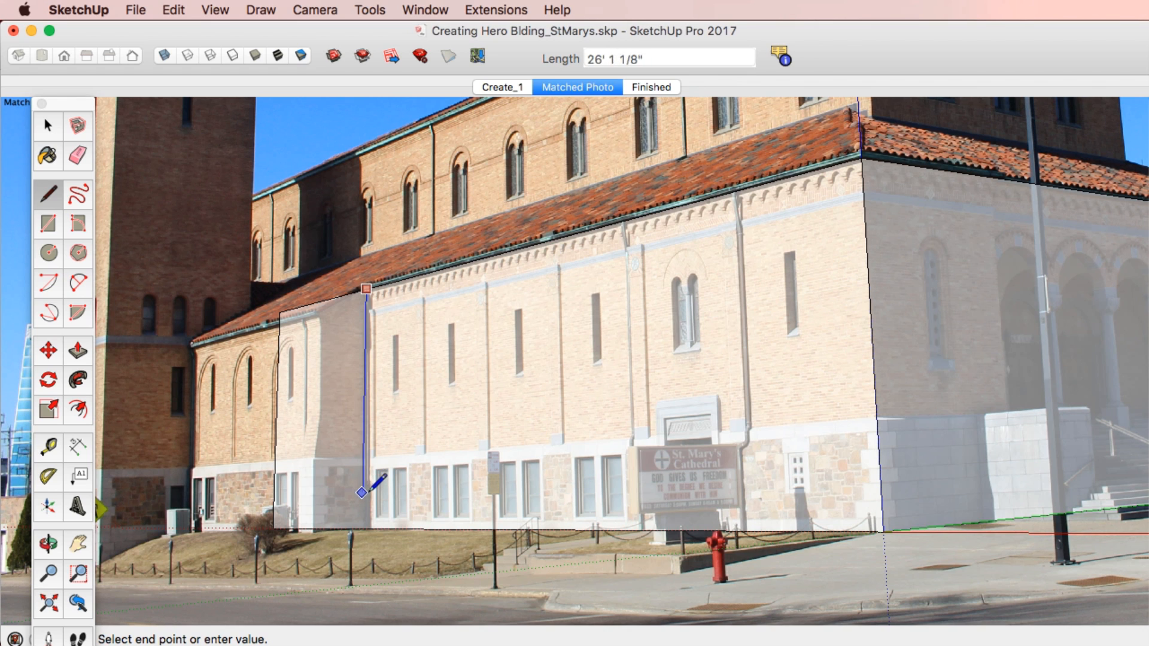
pyautogui.click(362, 529)
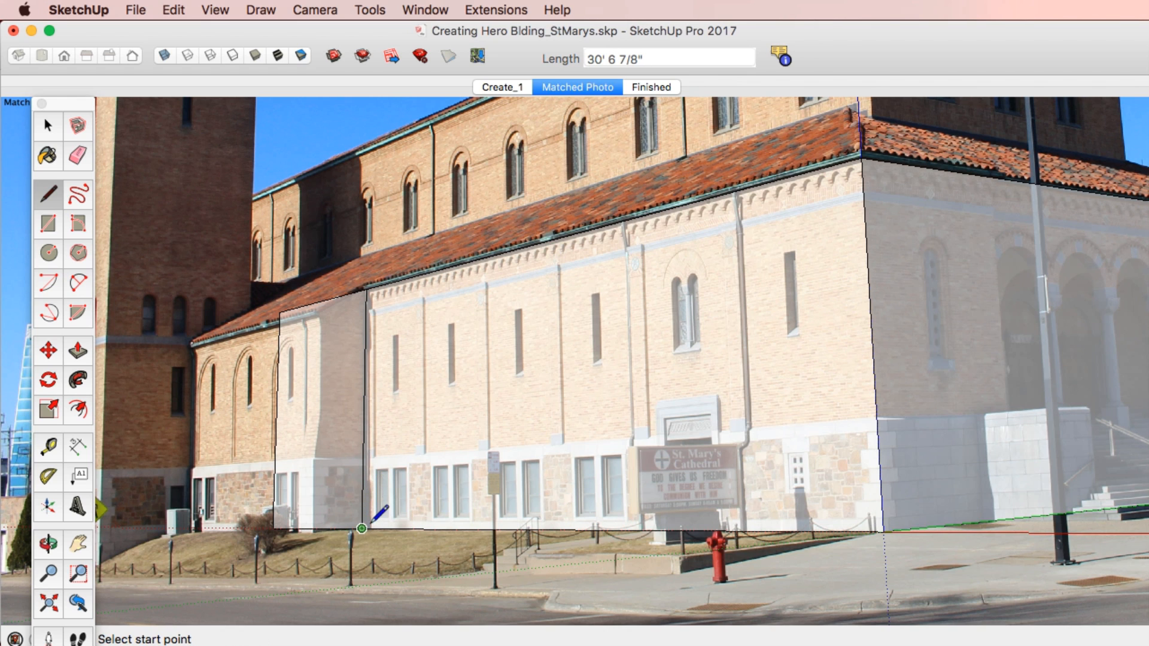
# - Push/Pull the rear section of the side wall inward 5' 9 1/16" to match the recess in the photo
pyautogui.press('p')
pyautogui.click(325, 470)
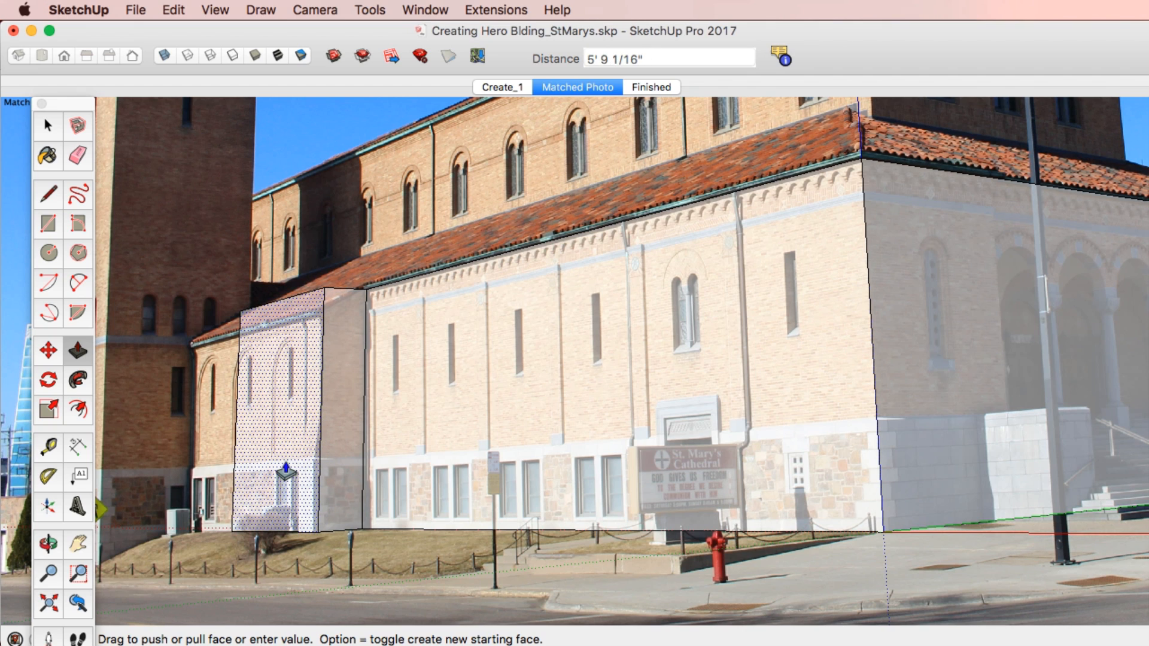
pyautogui.click(282, 470)
# - Draw a sloped line about 6' 8 5/16" long on the recess's return wall, from the outer eave corner down to the recessed gutter
pyautogui.press('l')
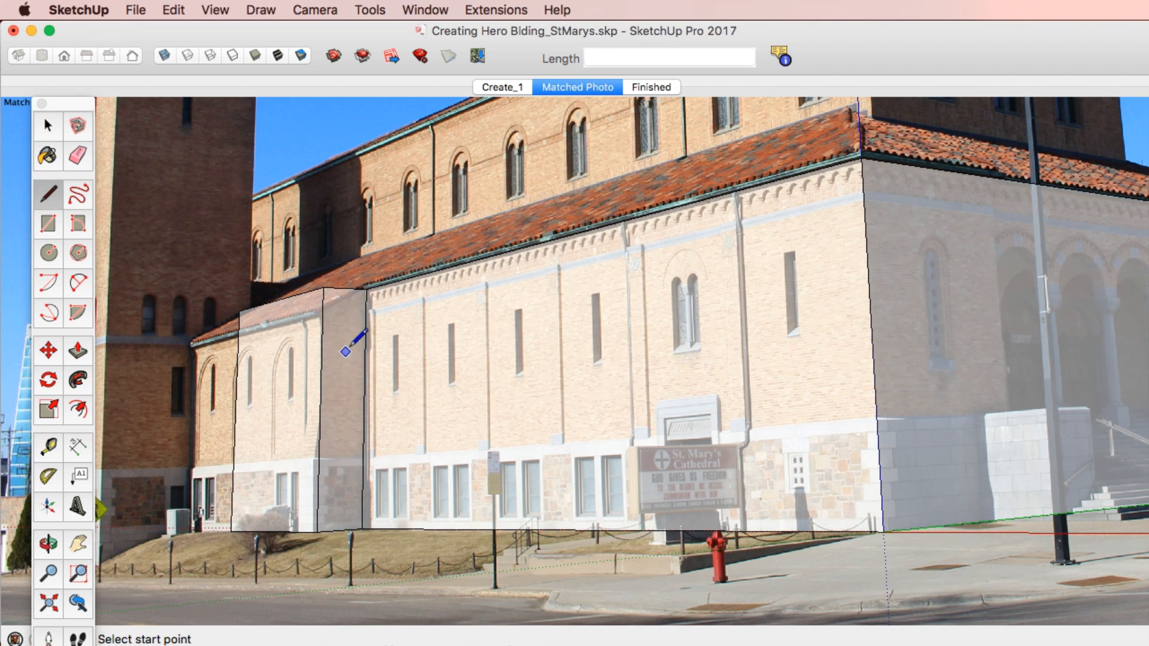
pyautogui.click(366, 289)
pyautogui.scroll(5, 323, 311)
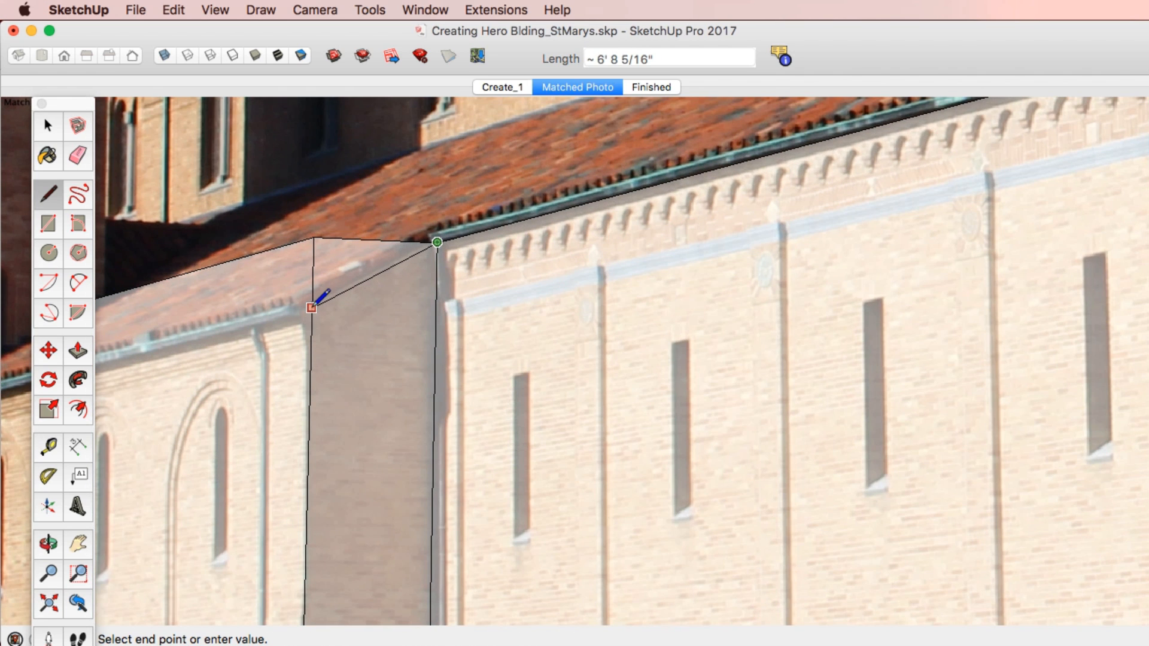
pyautogui.click(311, 308)
# - Push/Pull the triangle above the sloped line back about 28' 1 5/16" through the rear section to form its roof slope
pyautogui.scroll(-5, 311, 309)
pyautogui.press('p')
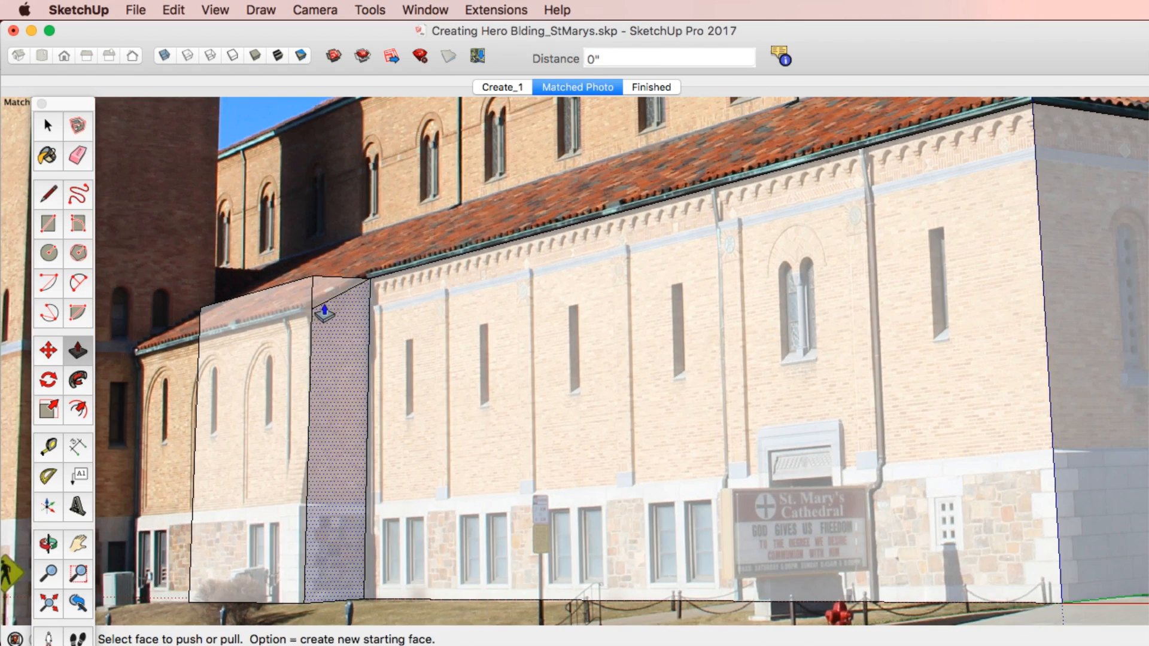
pyautogui.click(321, 299)
pyautogui.click(192, 330)
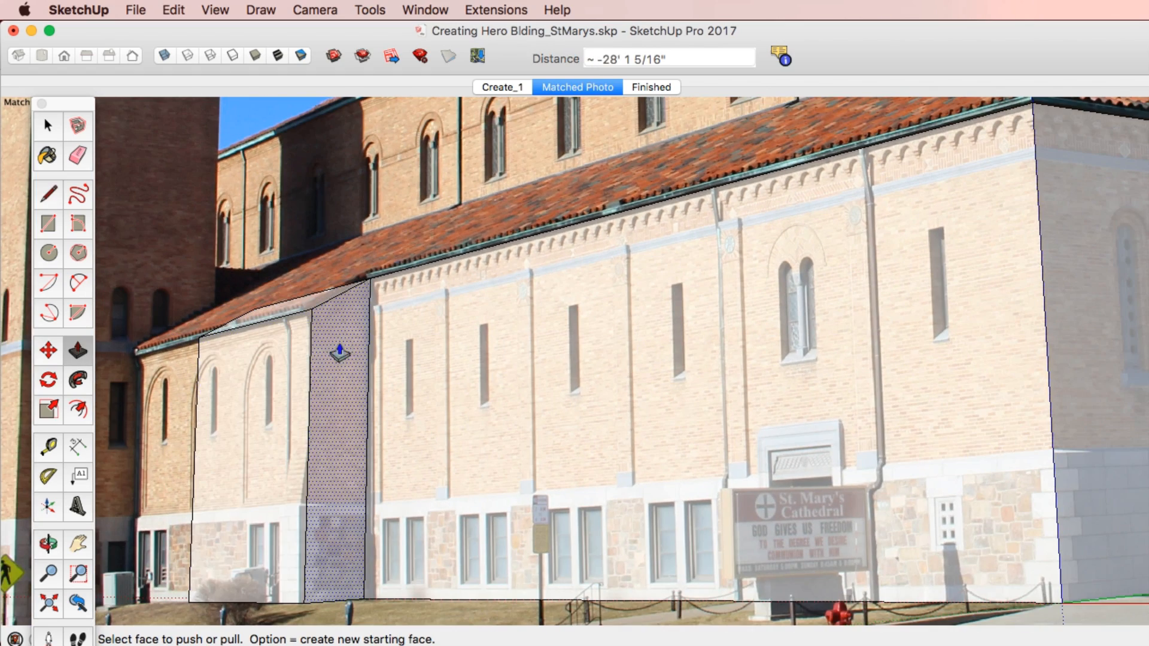
# - Draw a full-height rectangle about 16' wide on the front wall, from the near eave corner to the base, marking the first end bay
pyautogui.scroll(-5, 539, 367)
pyautogui.keyDown('shift'); pyautogui.moveTo(538, 367); pyautogui.dragTo(479, 386, button='middle'); pyautogui.keyUp('shift')
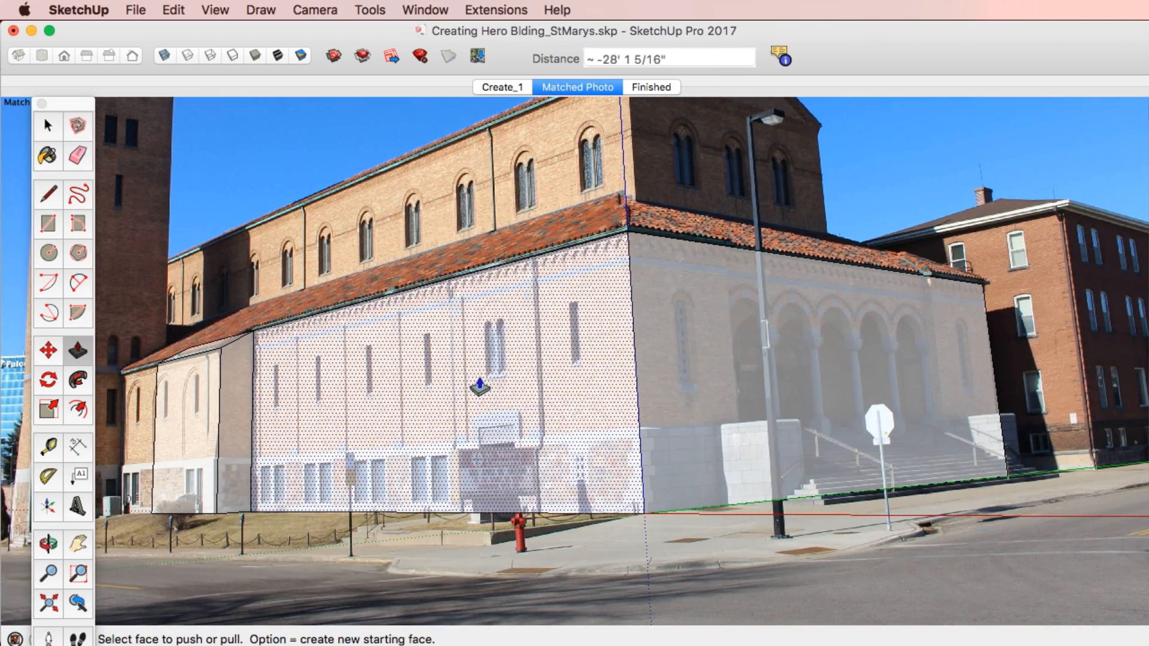
pyautogui.scroll(4, 700, 291)
pyautogui.scroll(-1, 700, 292)
pyautogui.press('r')
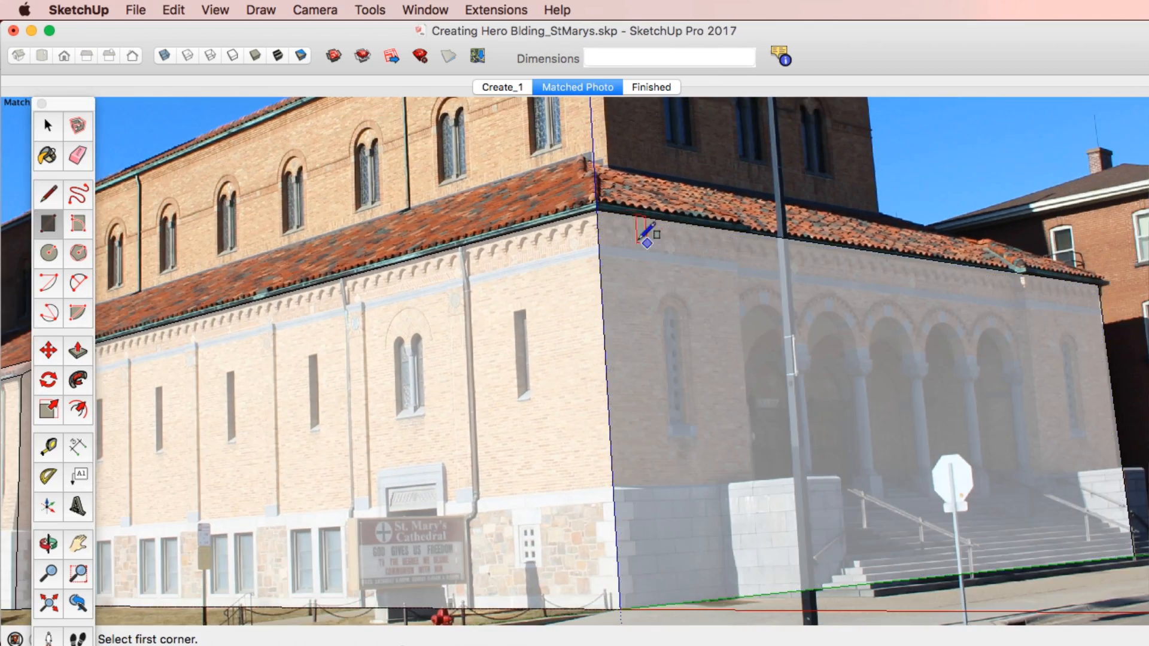
pyautogui.click(596, 210)
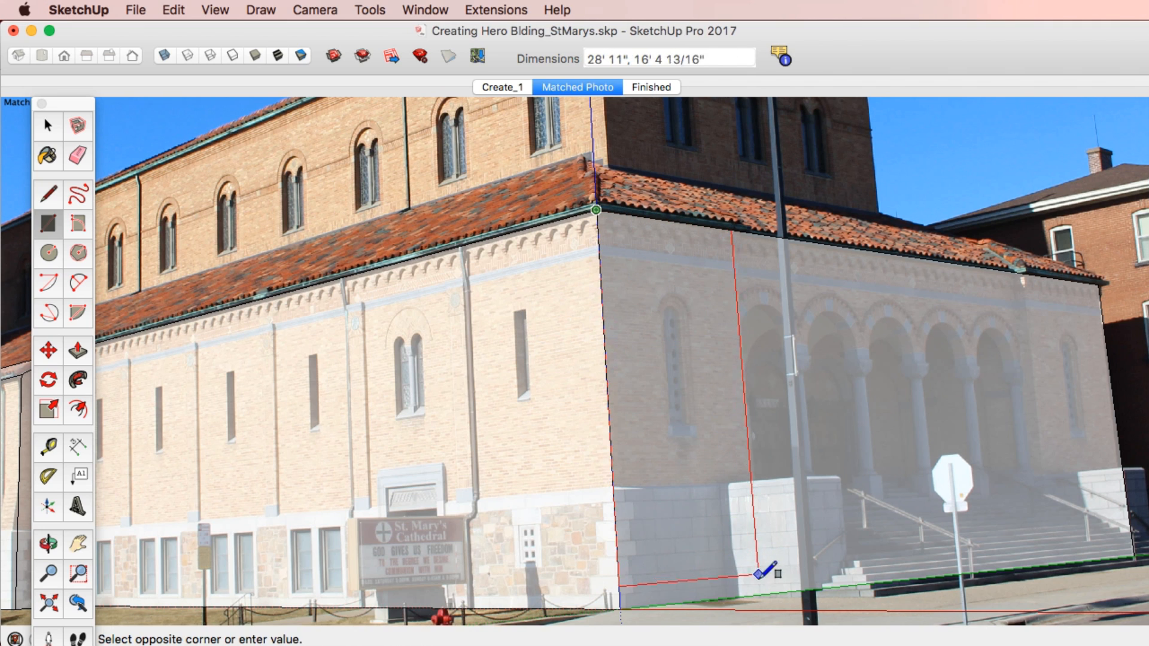
pyautogui.click(761, 594)
# - Copy the end bay's face about 65' 5/8" along the front wall to its far corner
pyautogui.press('space')
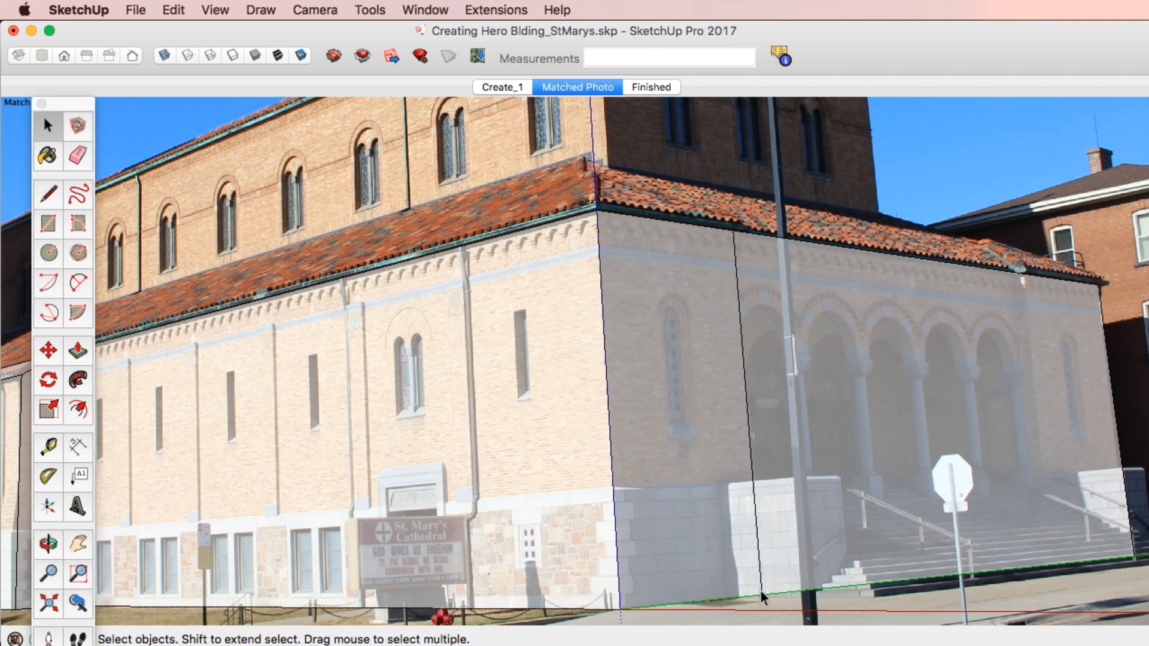
pyautogui.doubleClick(734, 572)
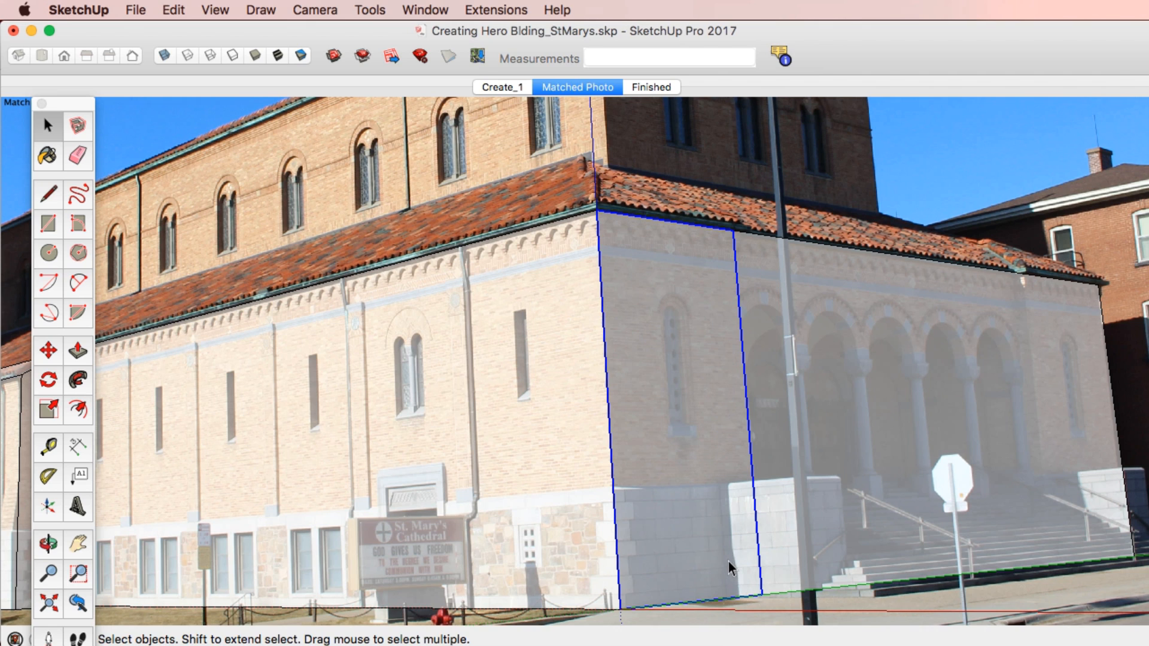
pyautogui.press('m')
pyautogui.click(761, 595)
pyautogui.press('alt')
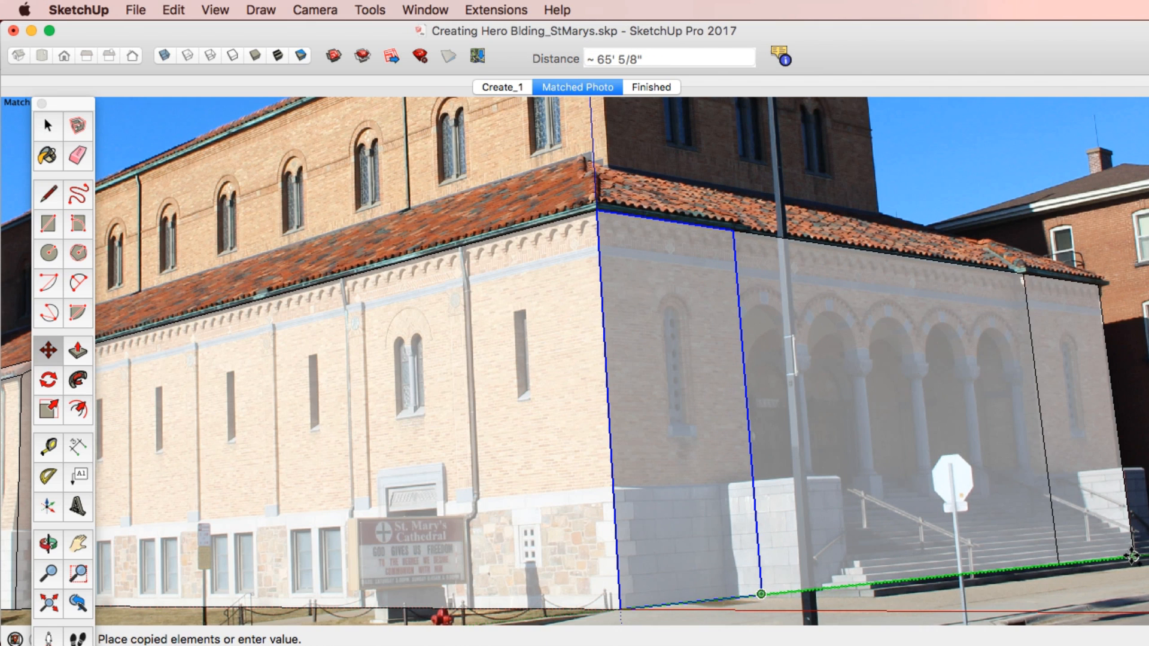
pyautogui.click(1057, 561)
pyautogui.press('space')
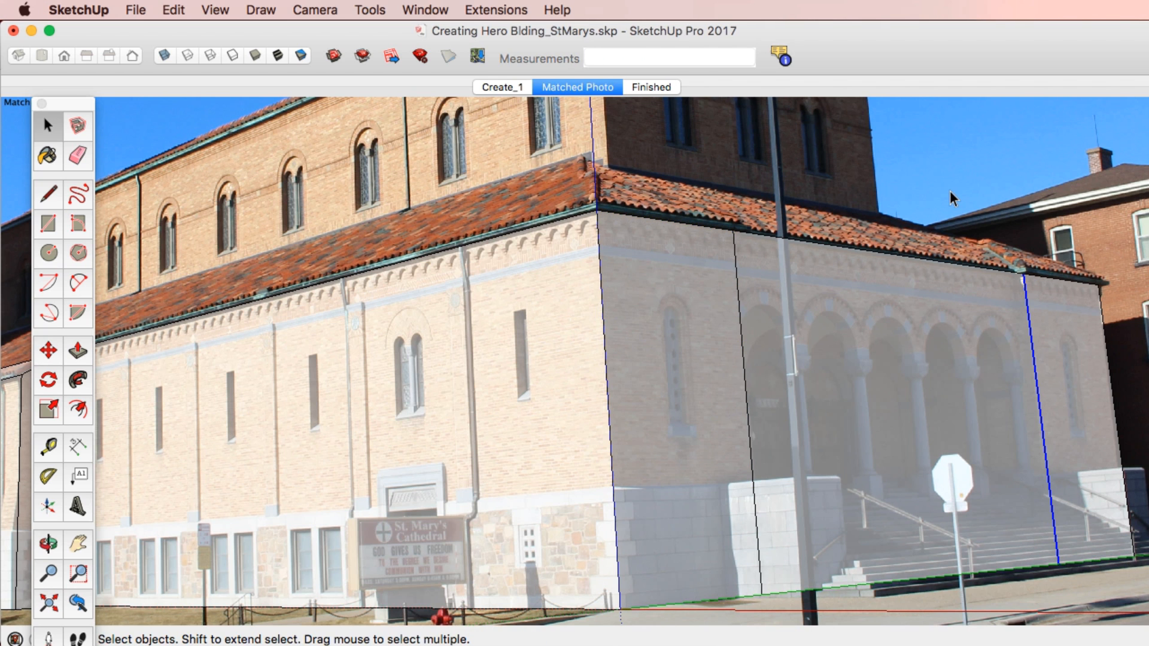
# - Push/Pull the central arcade face back 1' 3 7/16" between the end bays, check it in 3D, and return to the Matched Photo scene
pyautogui.scroll(5, 1021, 321)
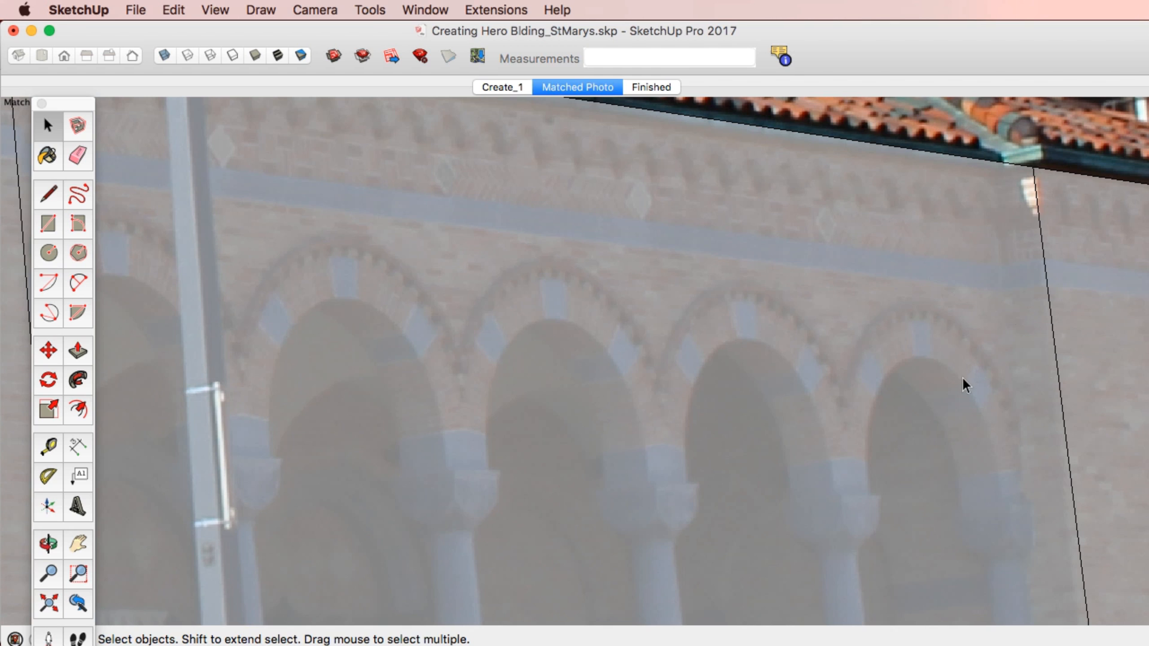
pyautogui.press('p')
pyautogui.click(939, 399)
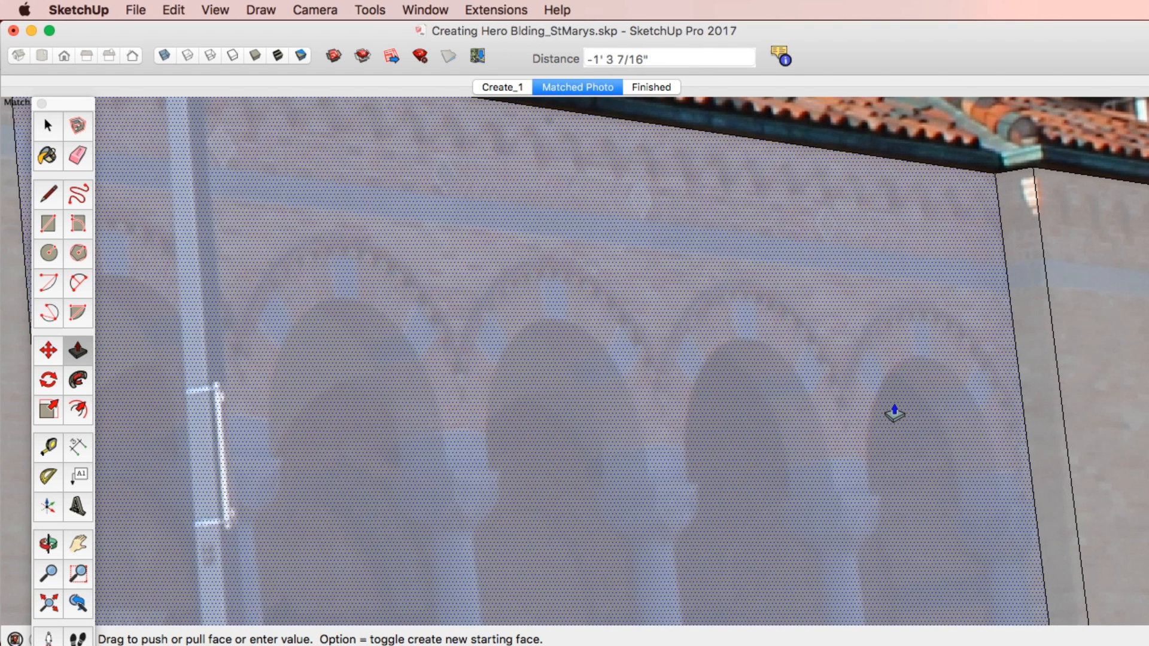
pyautogui.click(903, 409)
pyautogui.scroll(-5, 918, 403)
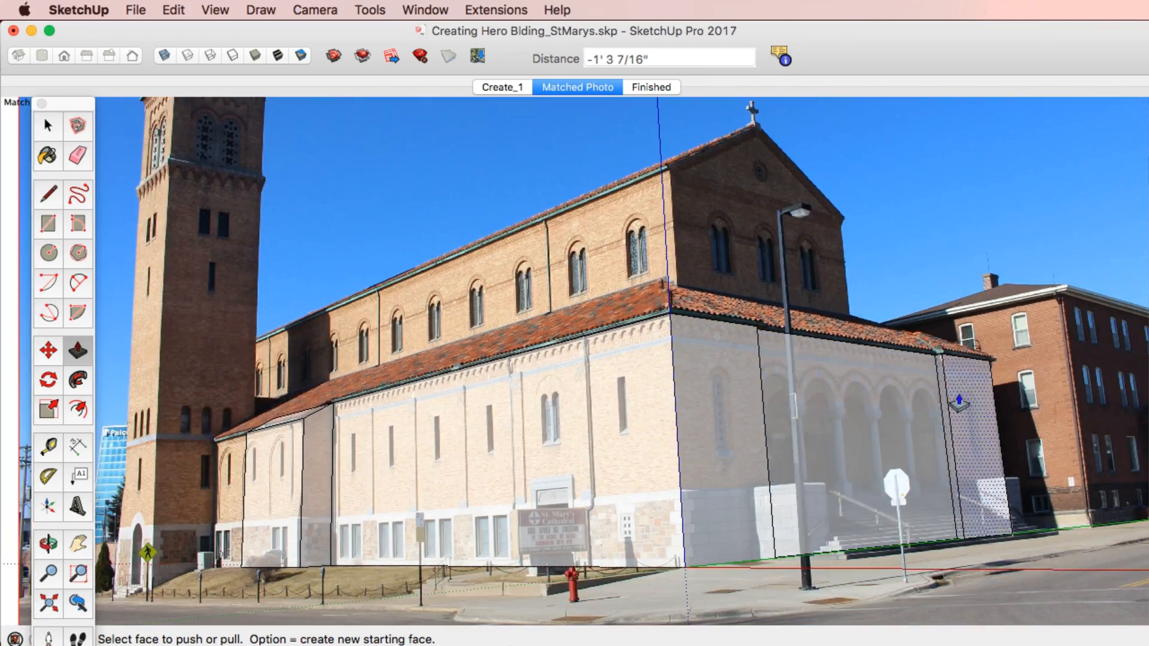
pyautogui.moveTo(959, 403); pyautogui.dragTo(768, 362, button='middle')
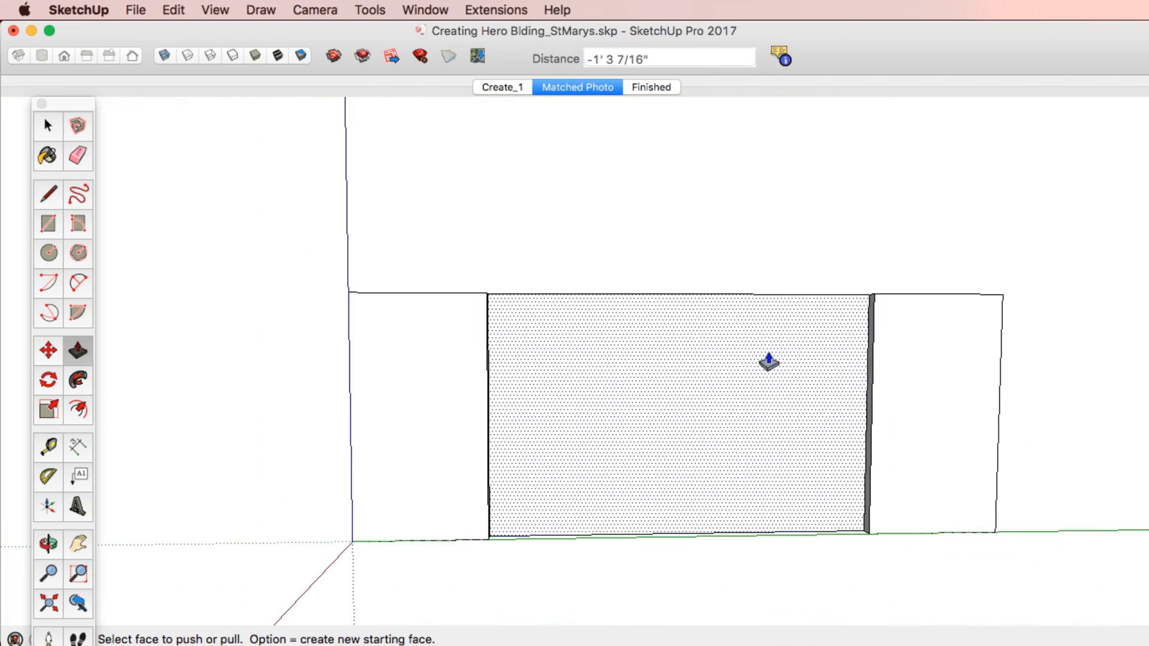
pyautogui.press('o')
pyautogui.moveTo(768, 362); pyautogui.dragTo(692, 210)
pyautogui.press('p')
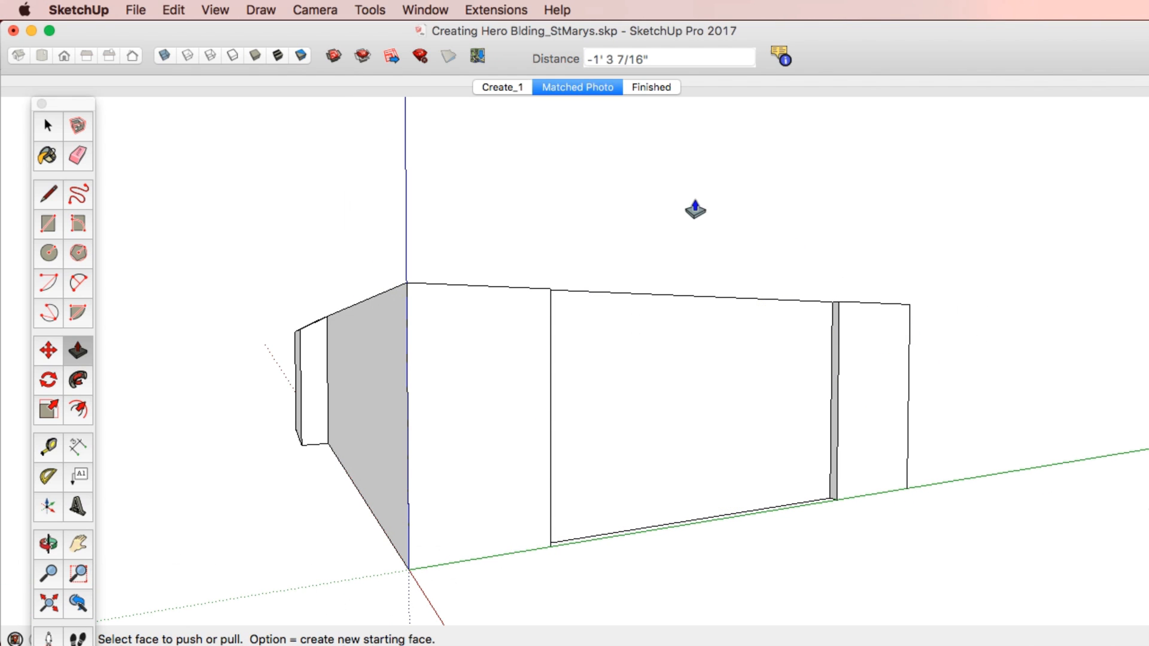
pyautogui.click(578, 87)
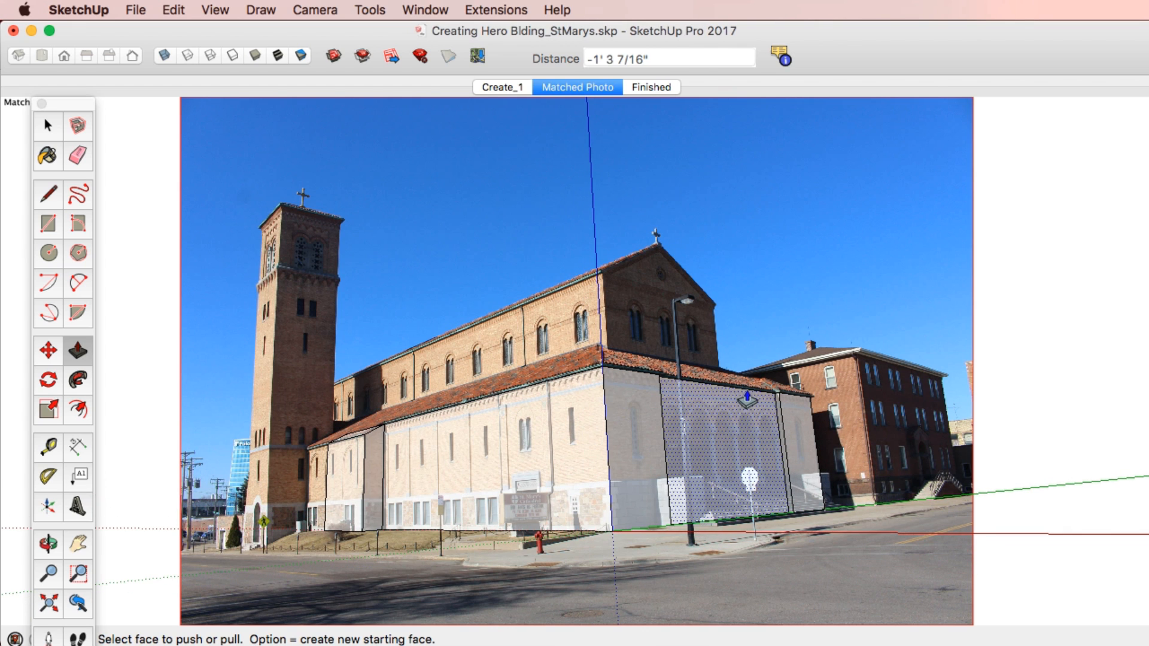
# - Import N_Elevation_1_2048.jpg as a texture and place it from the origin to the front wall's far upper corner, 81' 8 7/16" wide
pyautogui.moveTo(763, 412); pyautogui.dragTo(611, 383, button='middle')
pyautogui.press('space')
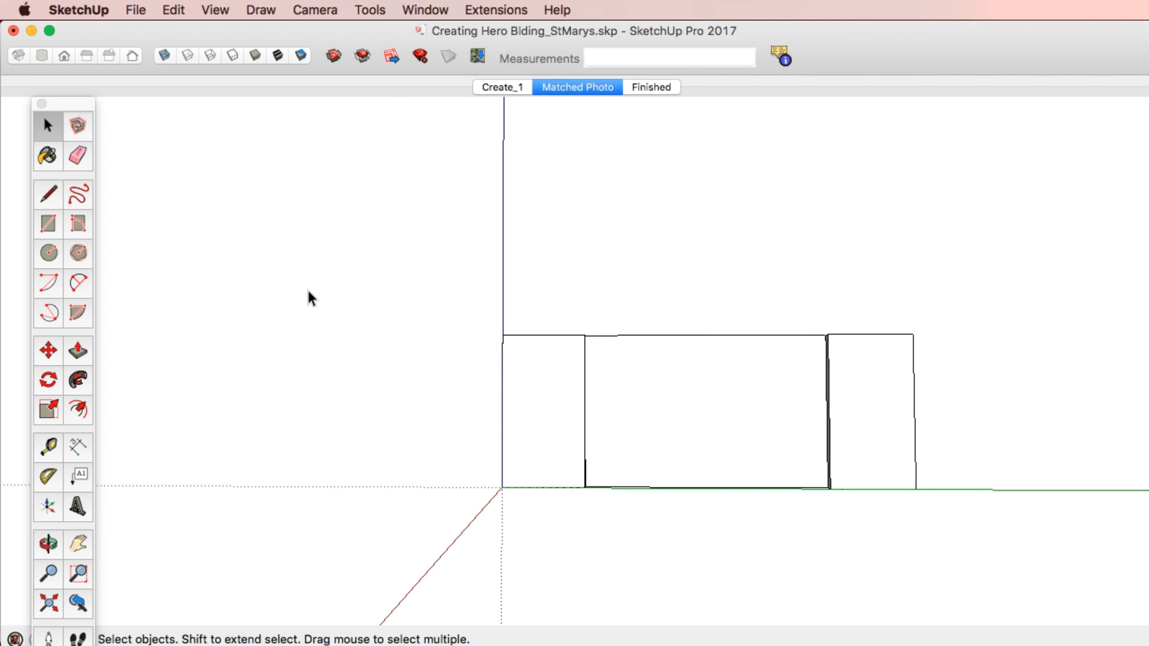
pyautogui.click(136, 10)
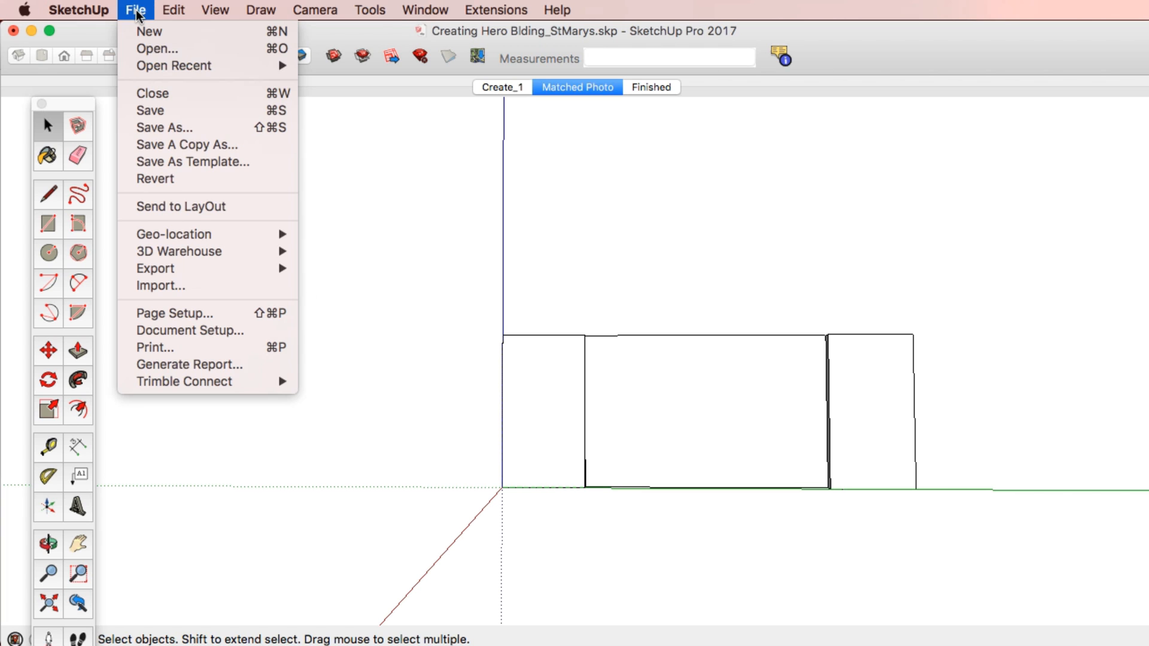
pyautogui.click(174, 286)
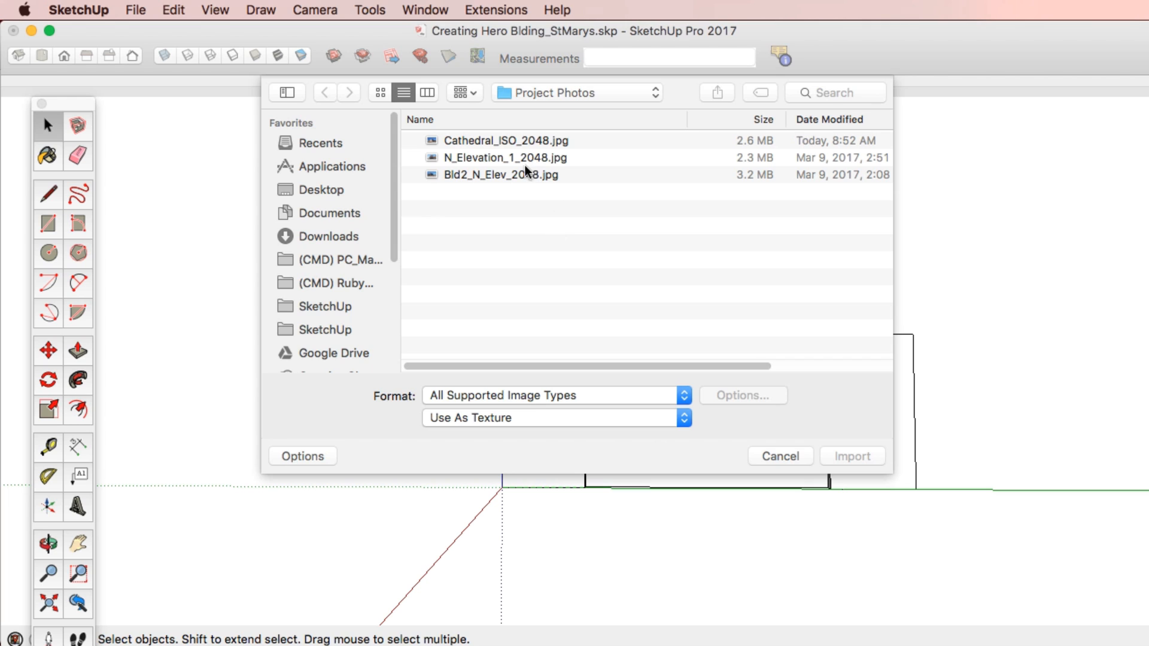
pyautogui.click(519, 159)
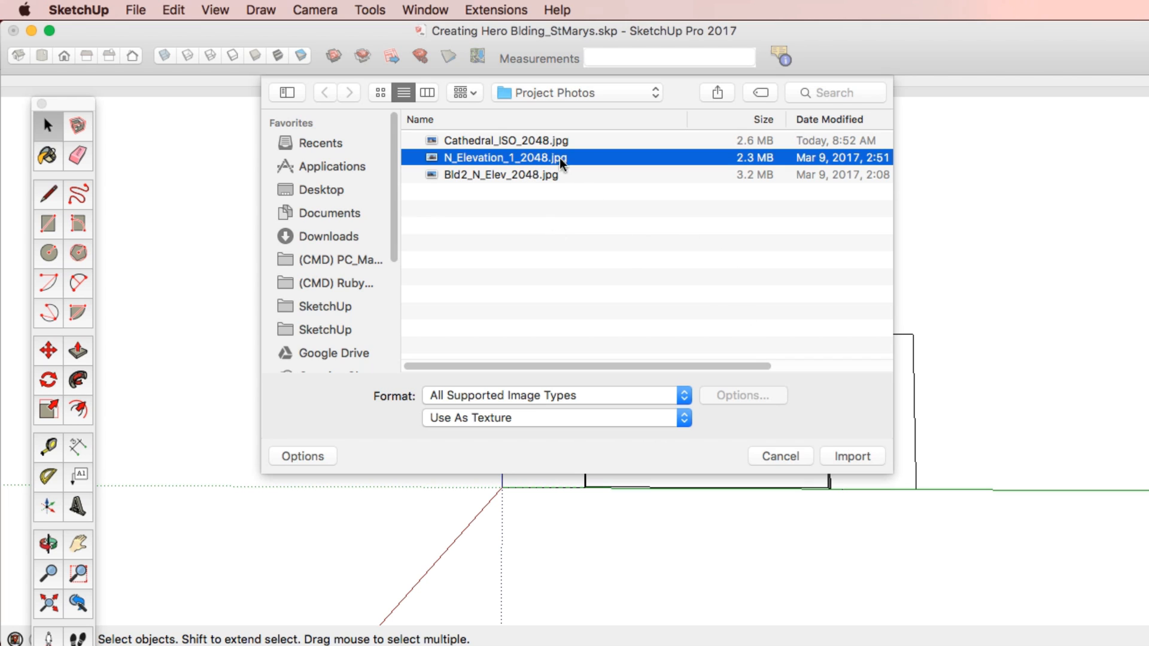
pyautogui.click(434, 92)
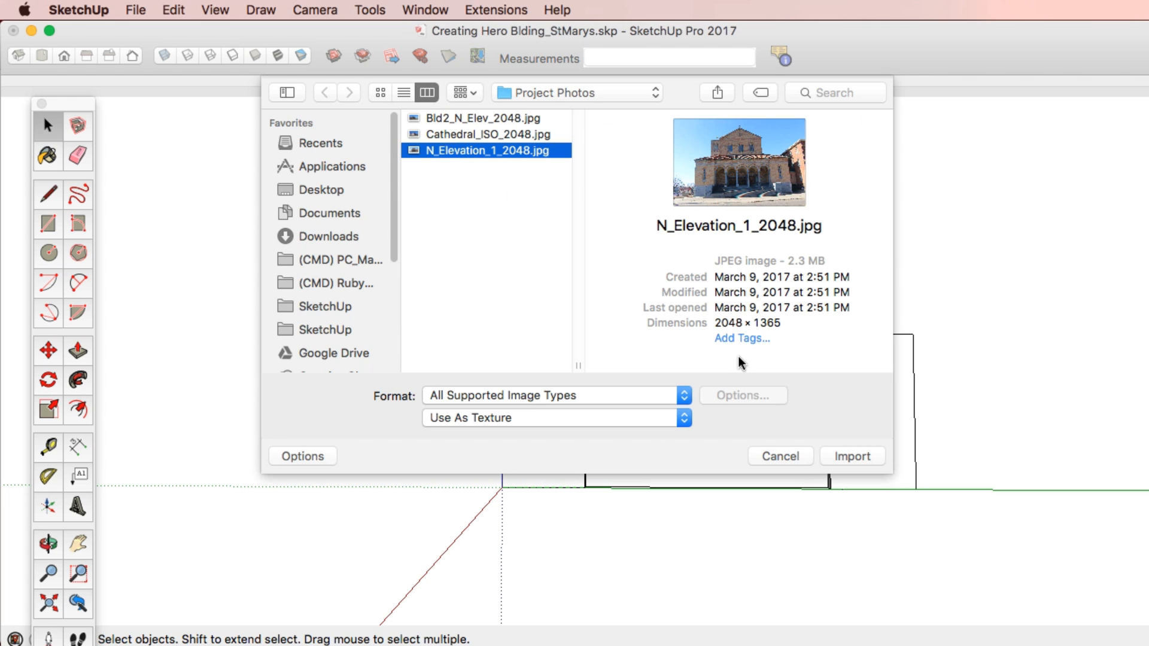
pyautogui.click(856, 457)
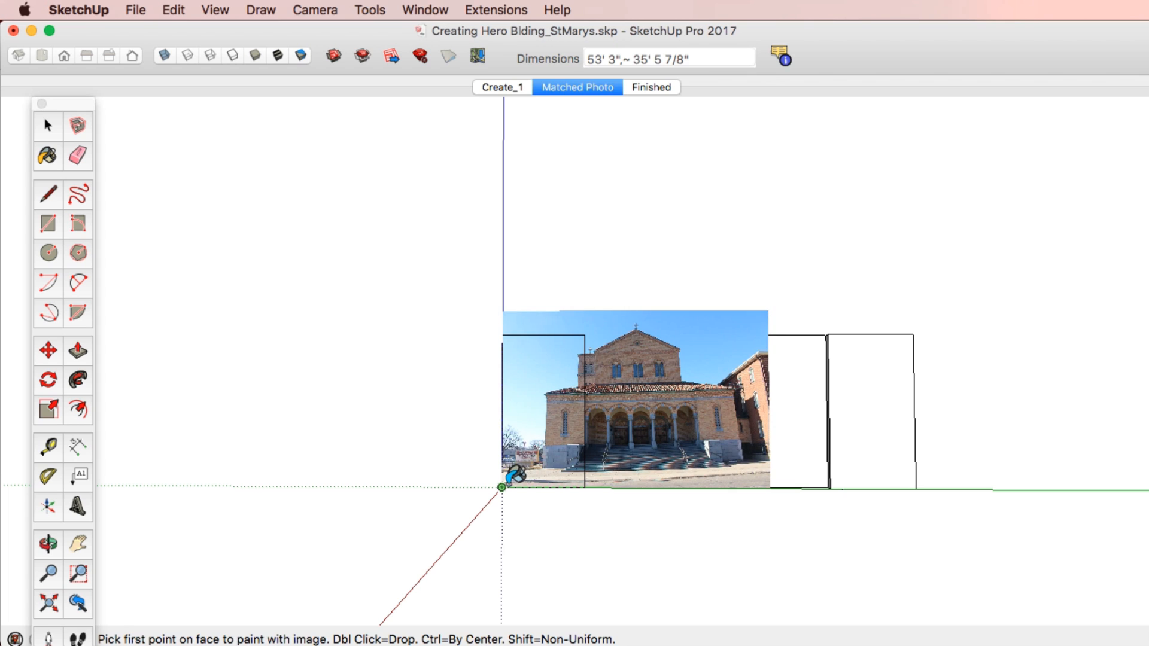
pyautogui.click(501, 488)
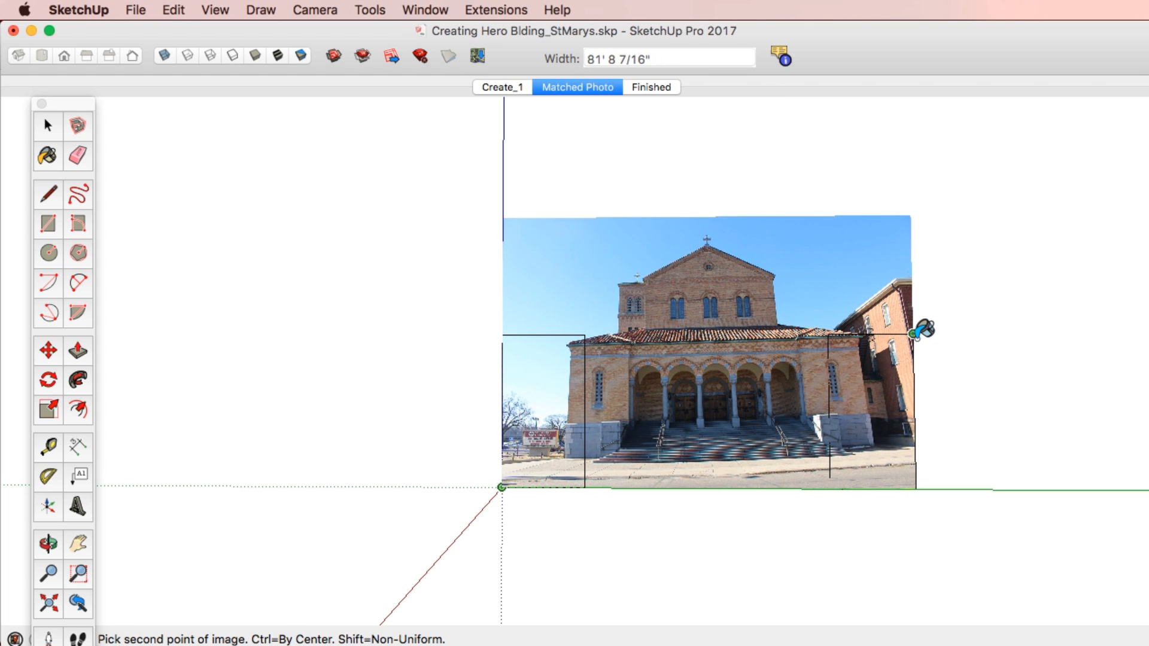
pyautogui.click(914, 334)
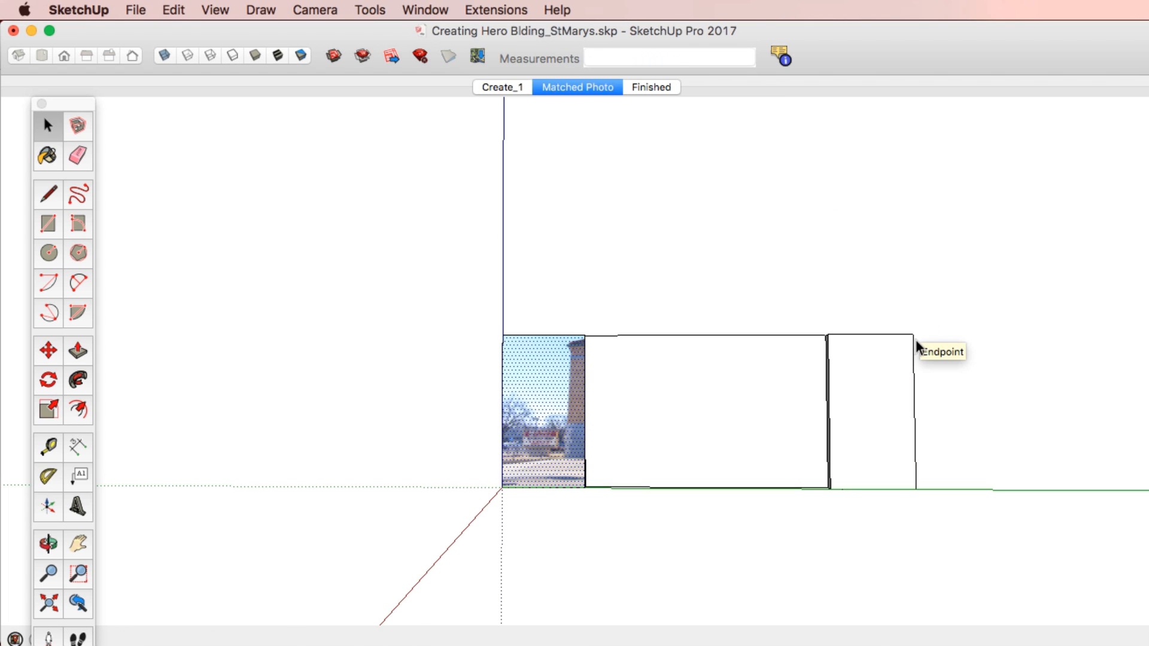
# - Start positioning the near end bay's texture and set two pins at the photo's near eave corner and the near stone wall's base corner
pyautogui.rightClick(529, 402)
pyautogui.moveTo(665, 605)
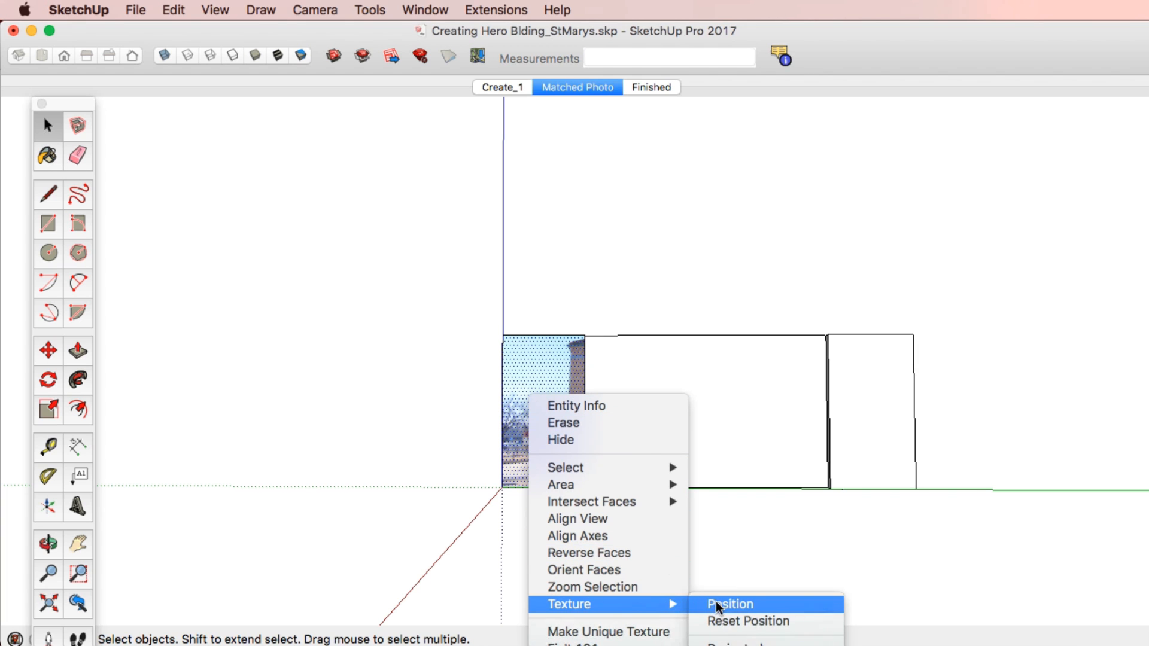
pyautogui.click(716, 604)
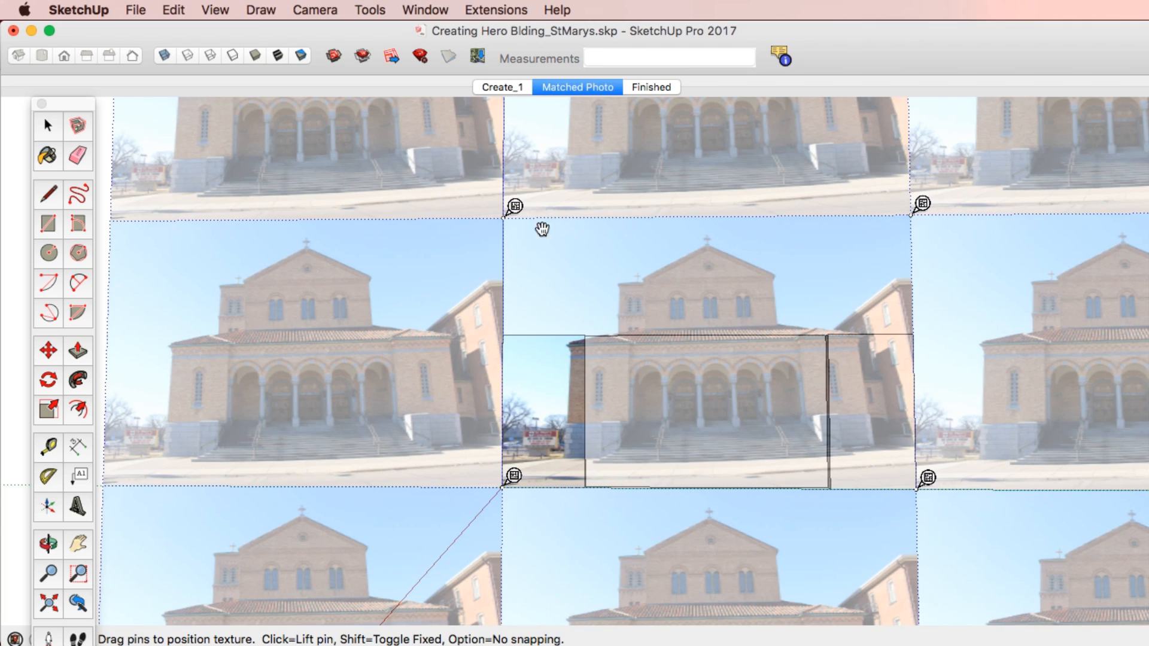
pyautogui.click(522, 218)
pyautogui.scroll(5, 549, 282)
pyautogui.scroll(-5, 579, 413)
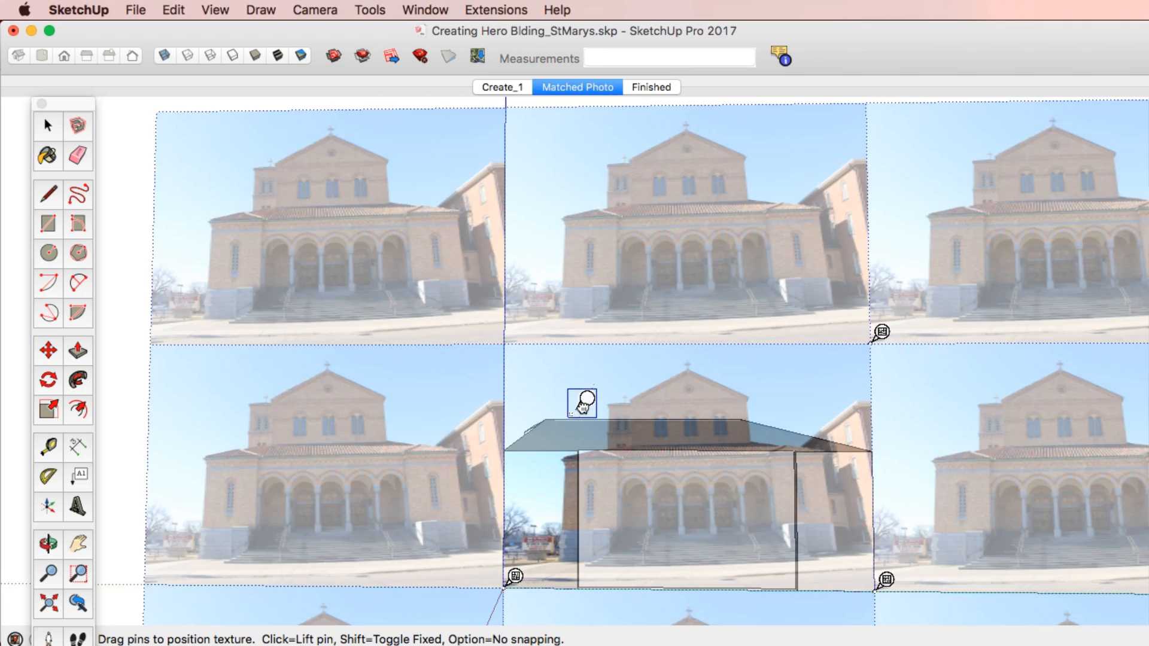
pyautogui.scroll(8, 585, 509)
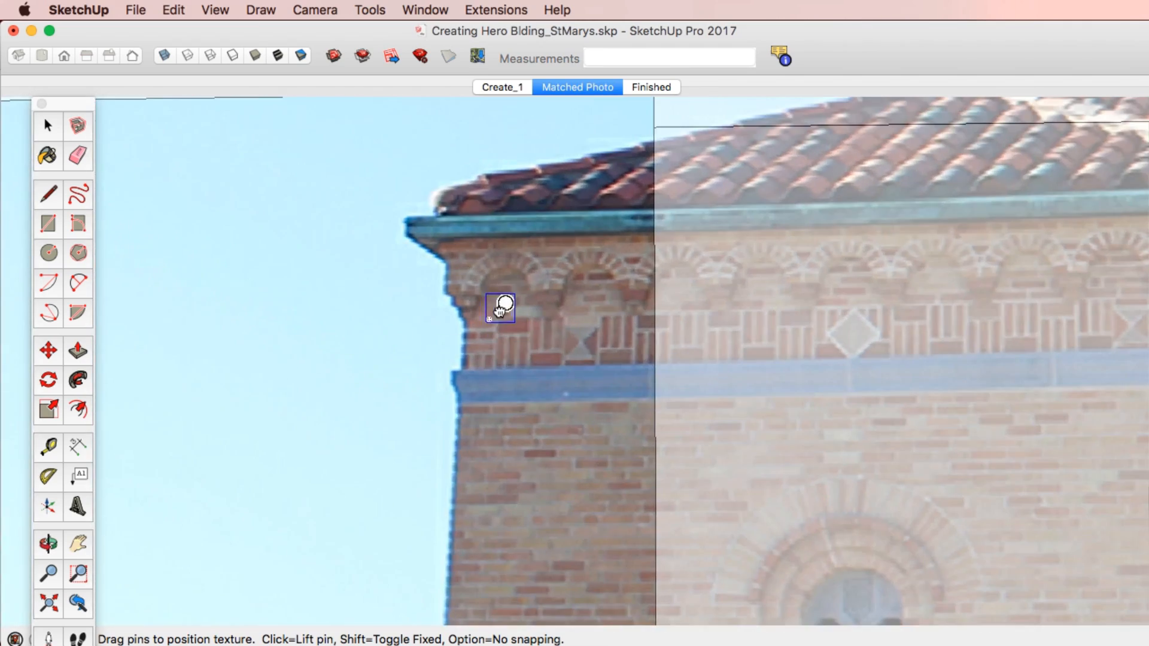
pyautogui.scroll(2, 483, 307)
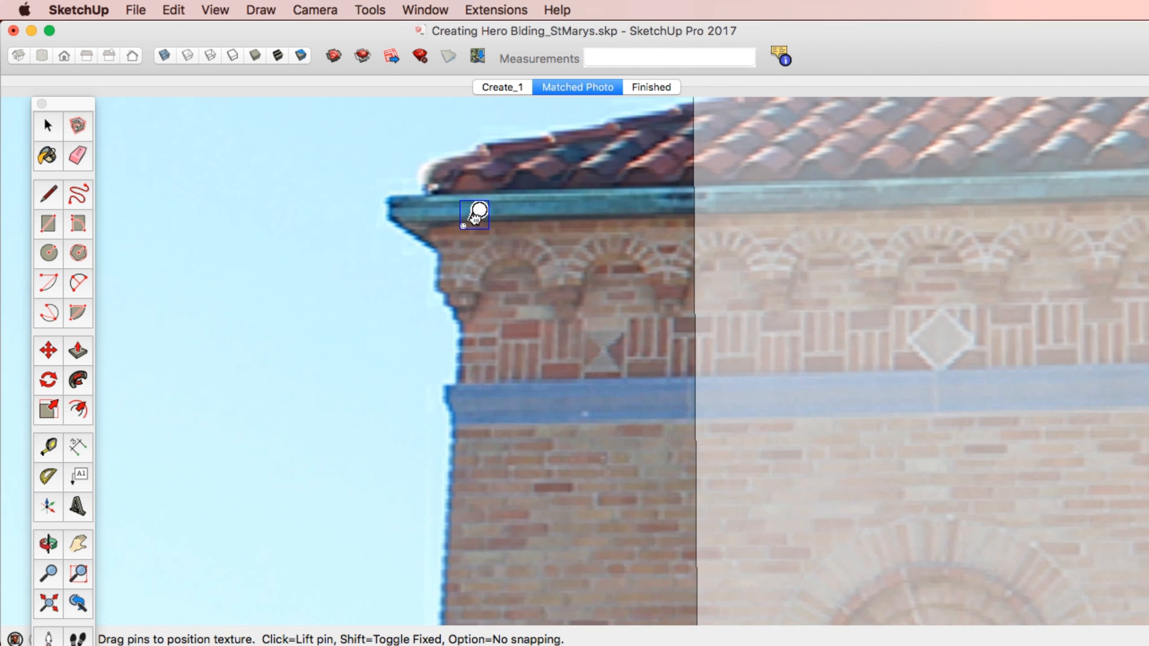
pyautogui.scroll(-6, 607, 244)
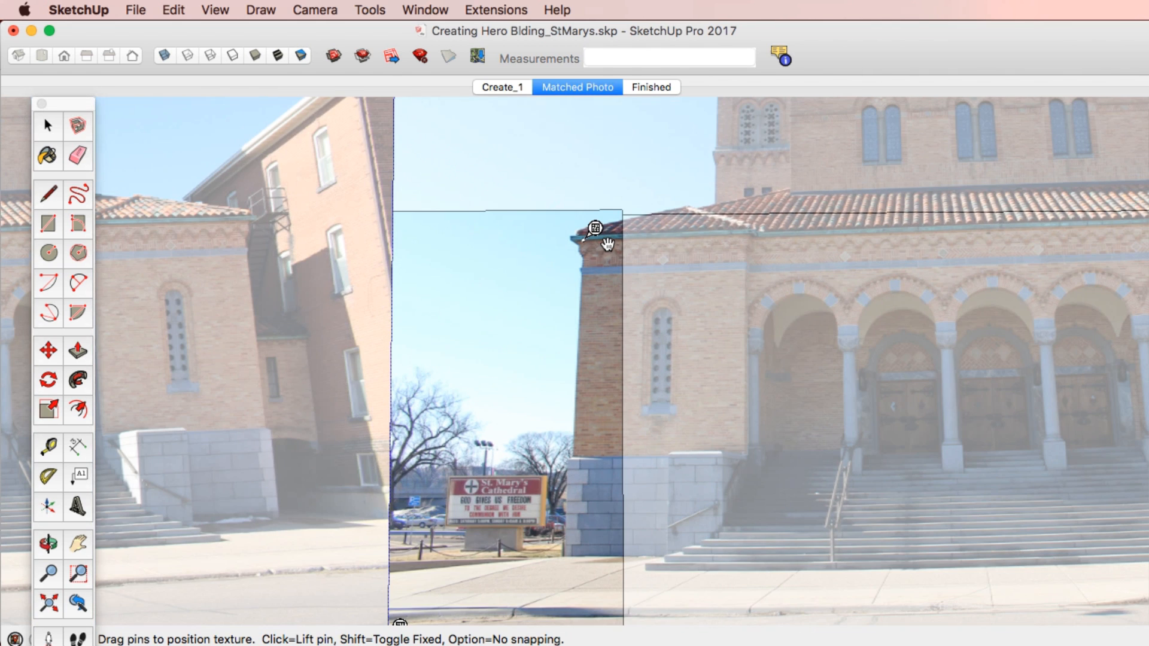
pyautogui.scroll(6, 574, 538)
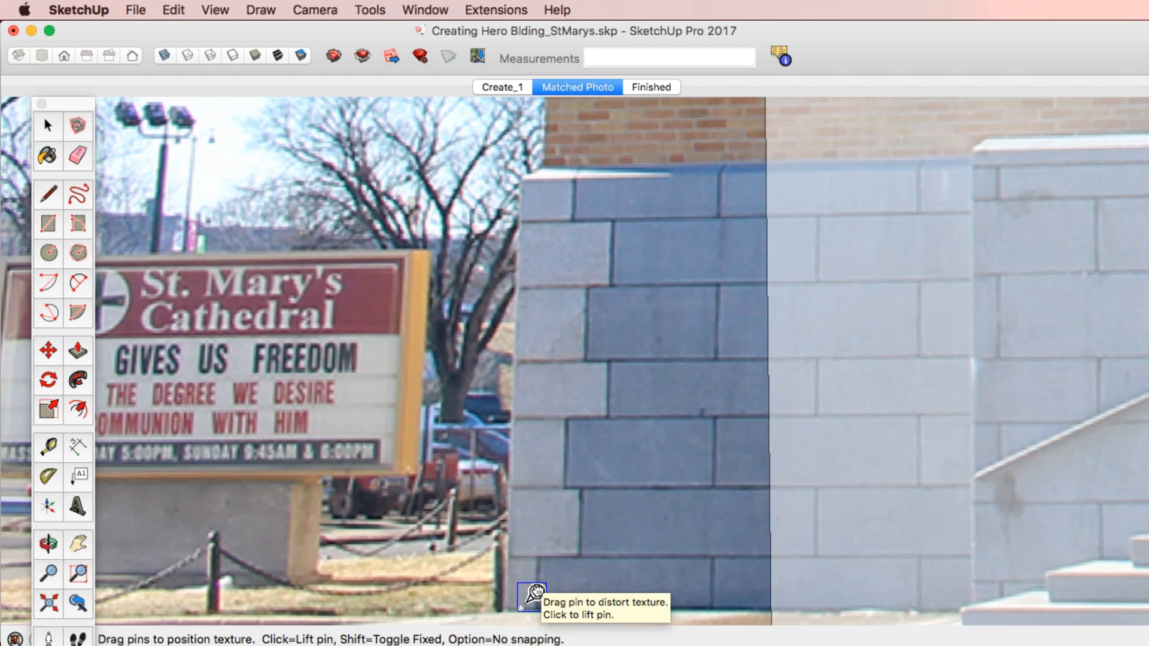
pyautogui.scroll(-2, 477, 392)
pyautogui.scroll(-5, 477, 392)
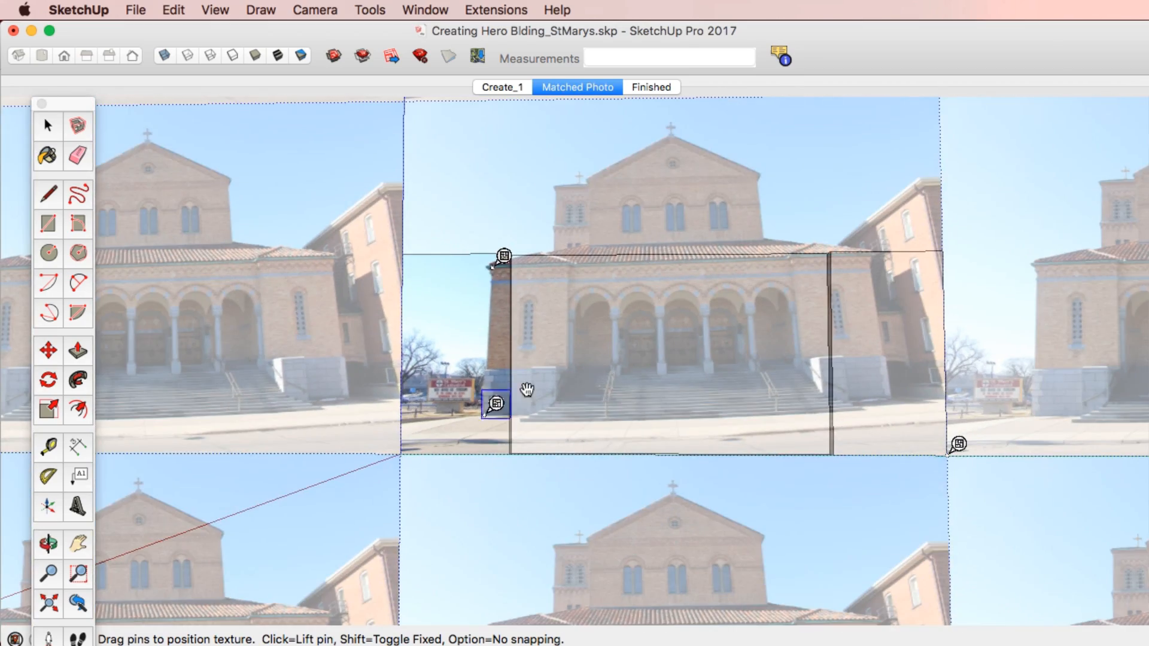
# - Set the other two texture pins at the photo's far eave corner and the far stone wall's base corner
pyautogui.scroll(-3, 864, 399)
pyautogui.click(925, 198)
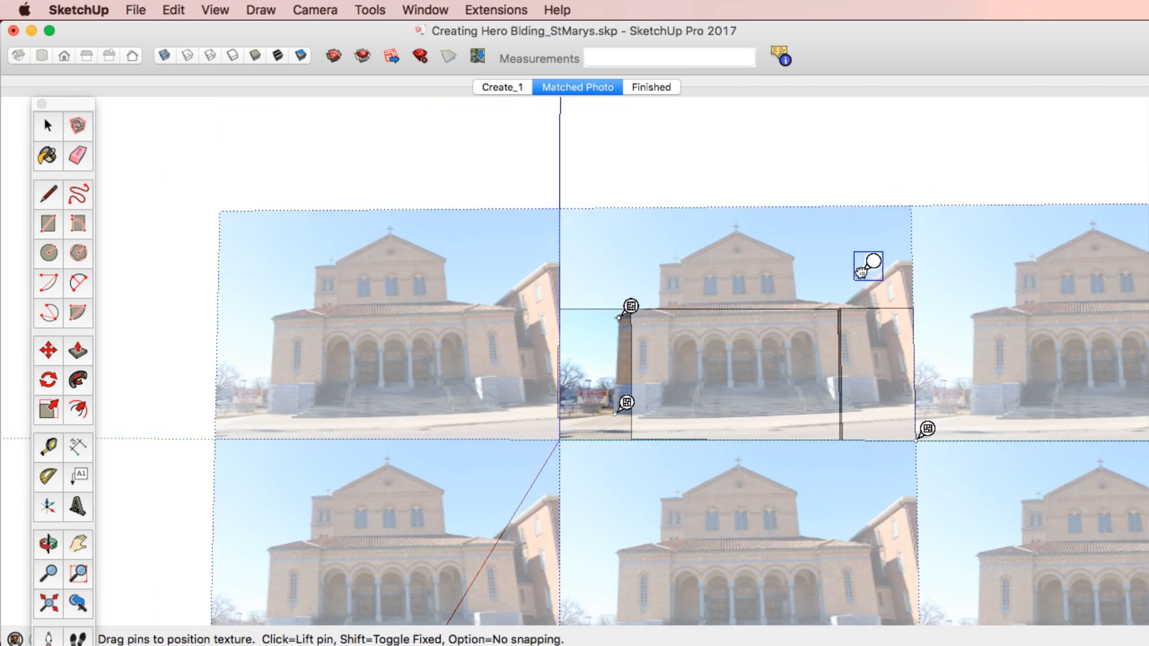
pyautogui.scroll(8, 861, 324)
pyautogui.scroll(-3, 894, 293)
pyautogui.scroll(-3, 895, 293)
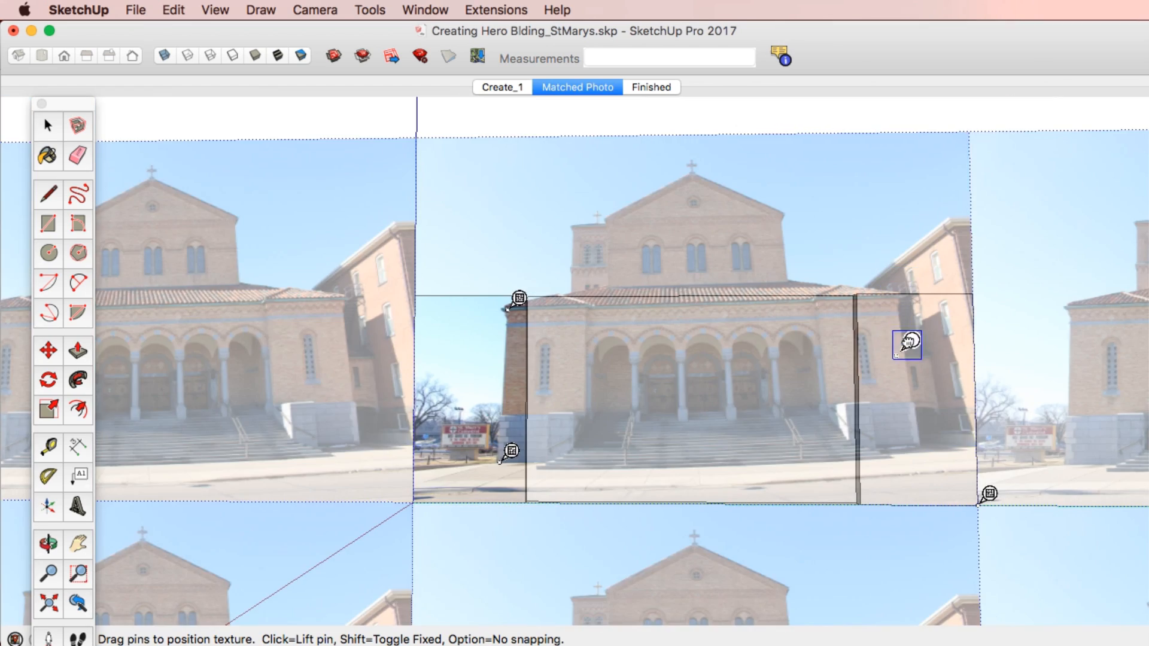
pyautogui.scroll(8, 905, 341)
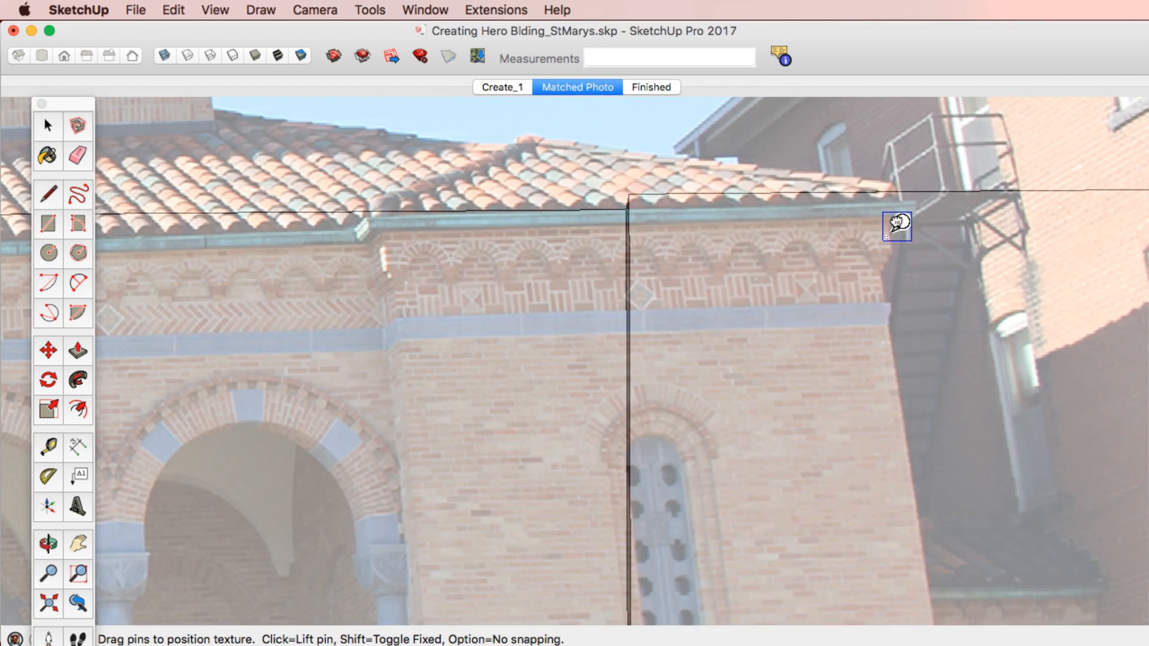
pyautogui.click(886, 206)
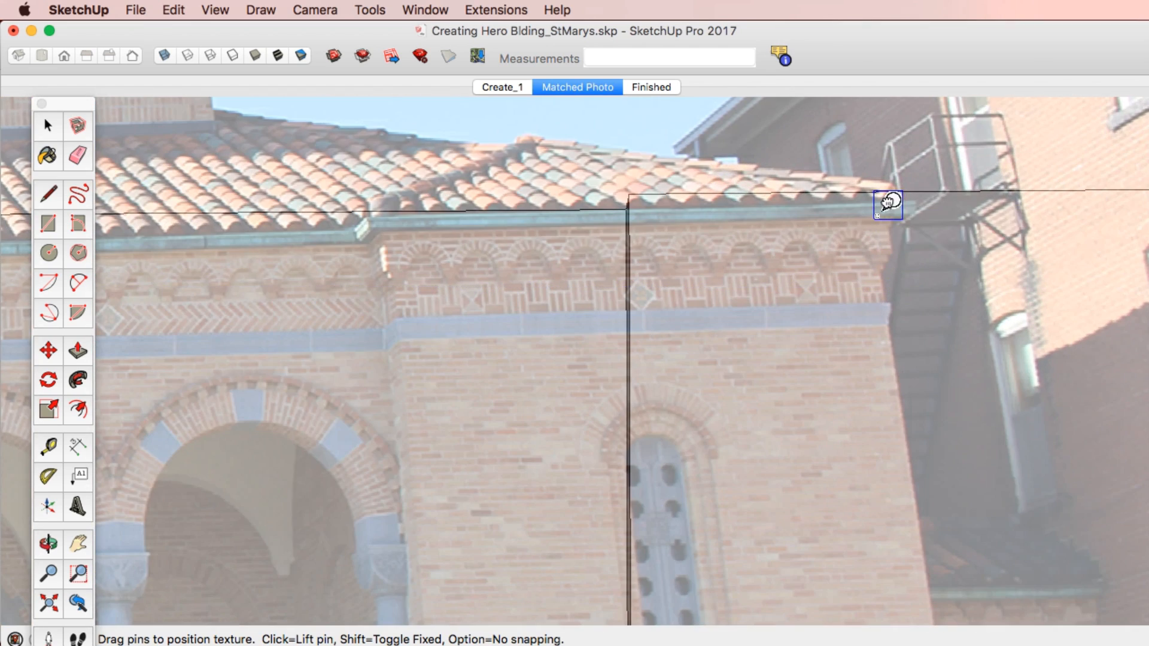
pyautogui.scroll(-2, 849, 226)
pyautogui.scroll(-5, 849, 226)
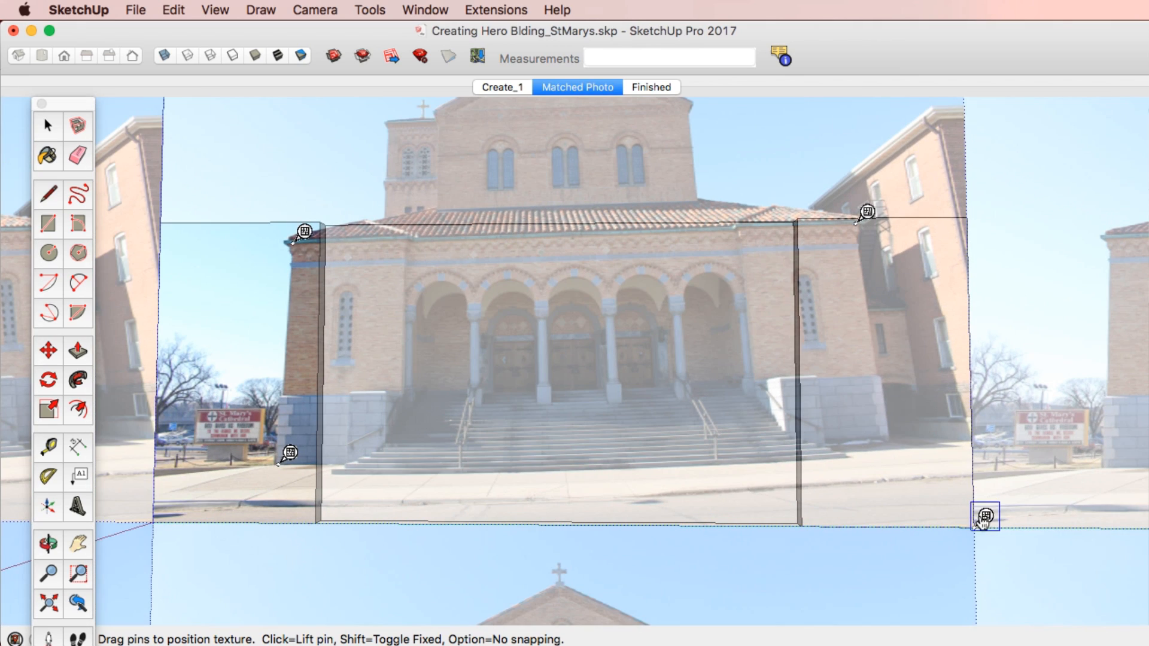
pyautogui.scroll(8, 887, 418)
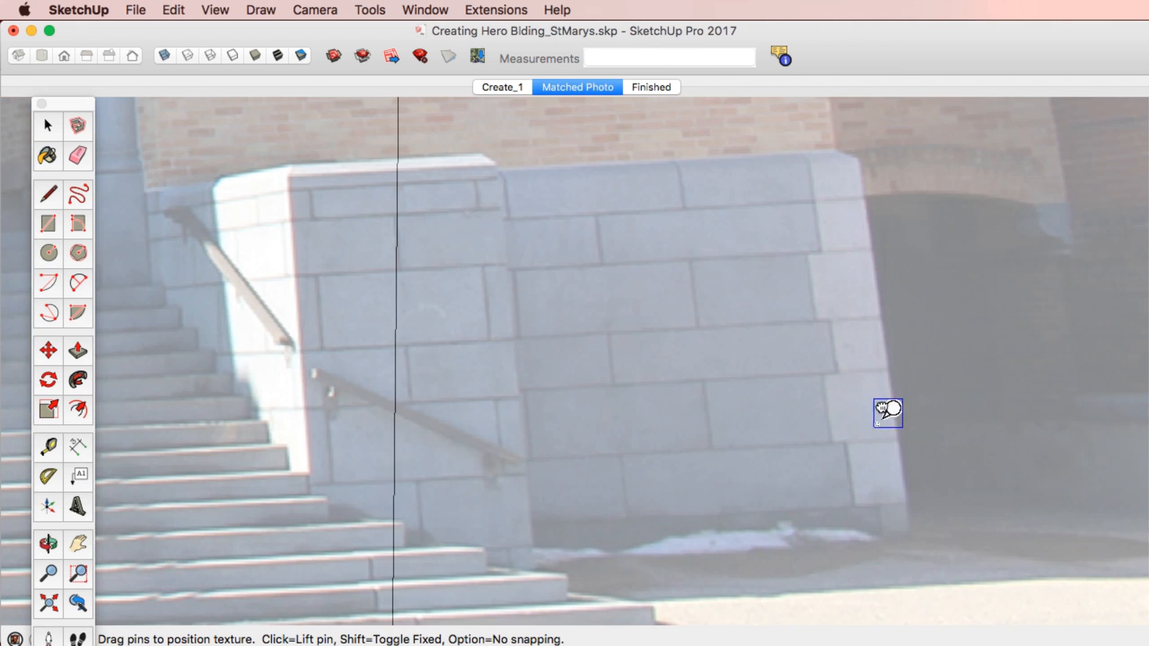
pyautogui.scroll(-1, 909, 520)
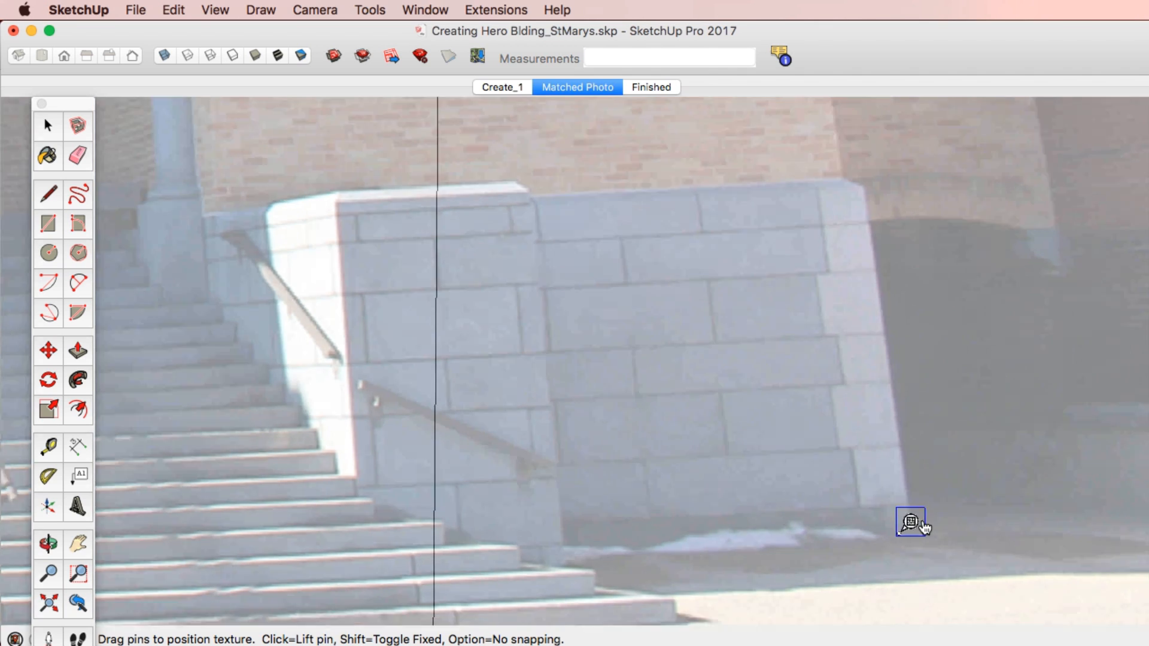
pyautogui.scroll(-8, 924, 527)
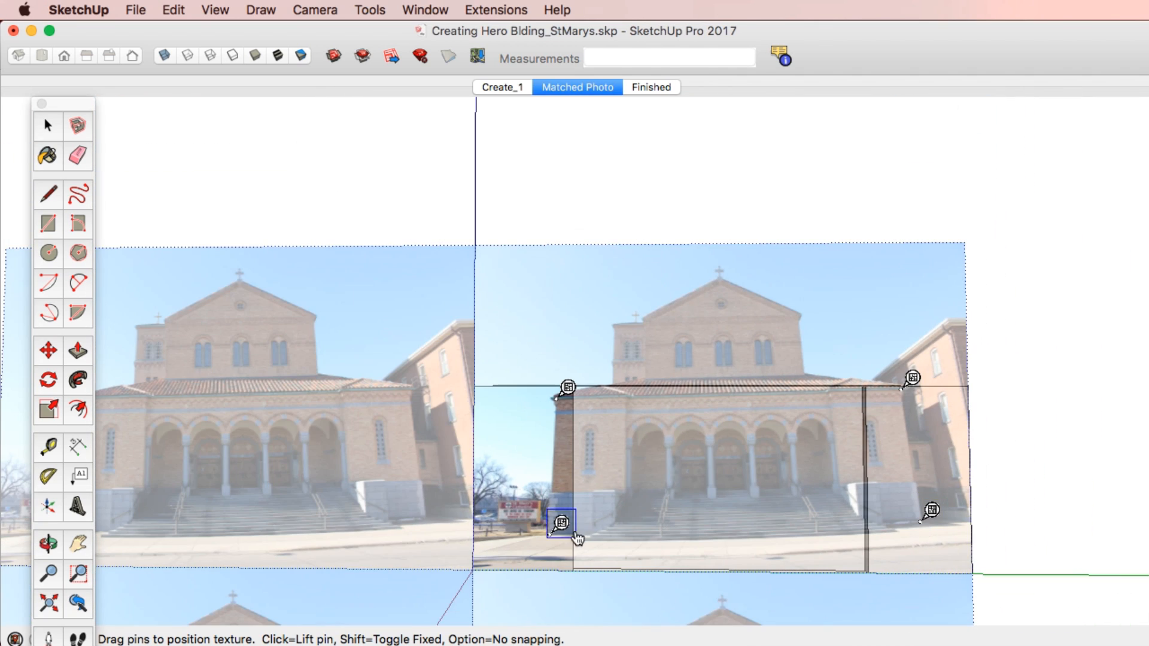
# - Distort the texture by moving its four pins to the front wall's matching outer corners, and finish positioning it
pyautogui.moveTo(561, 523); pyautogui.dragTo(484, 558)
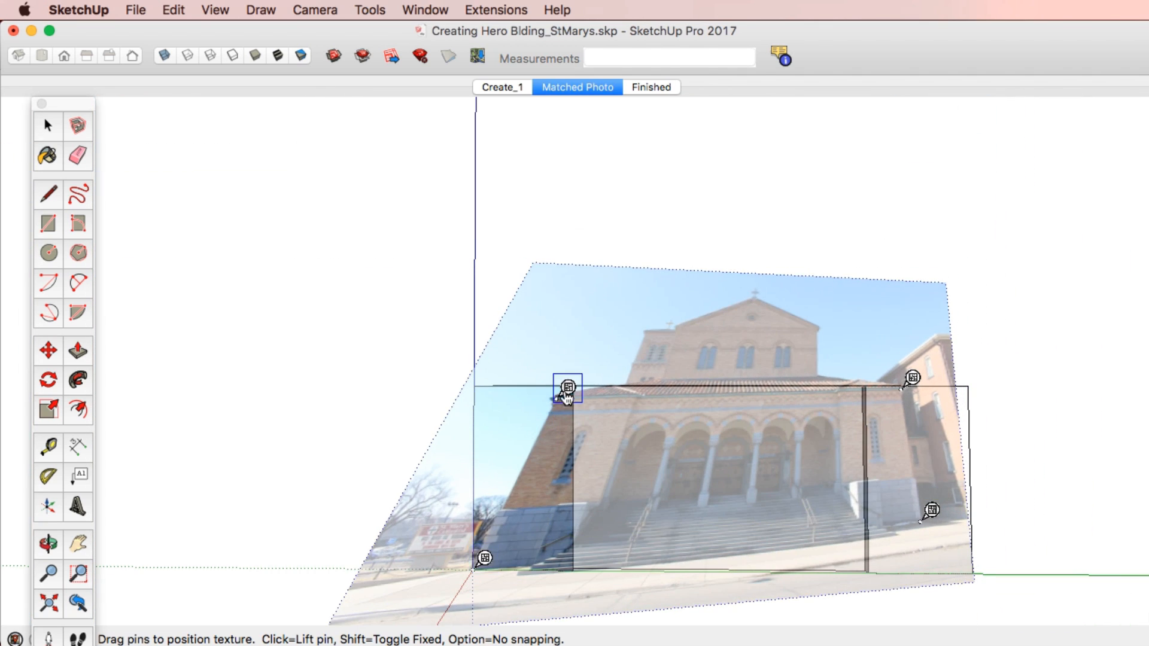
pyautogui.moveTo(566, 395); pyautogui.dragTo(484, 376)
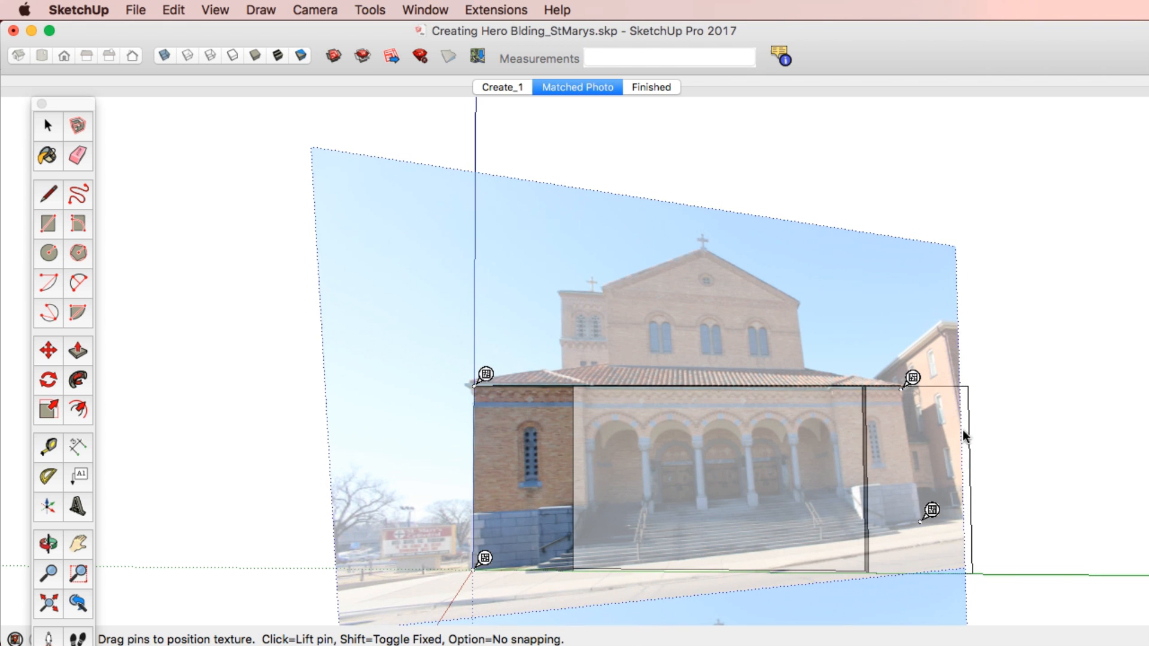
pyautogui.moveTo(931, 510); pyautogui.dragTo(980, 549)
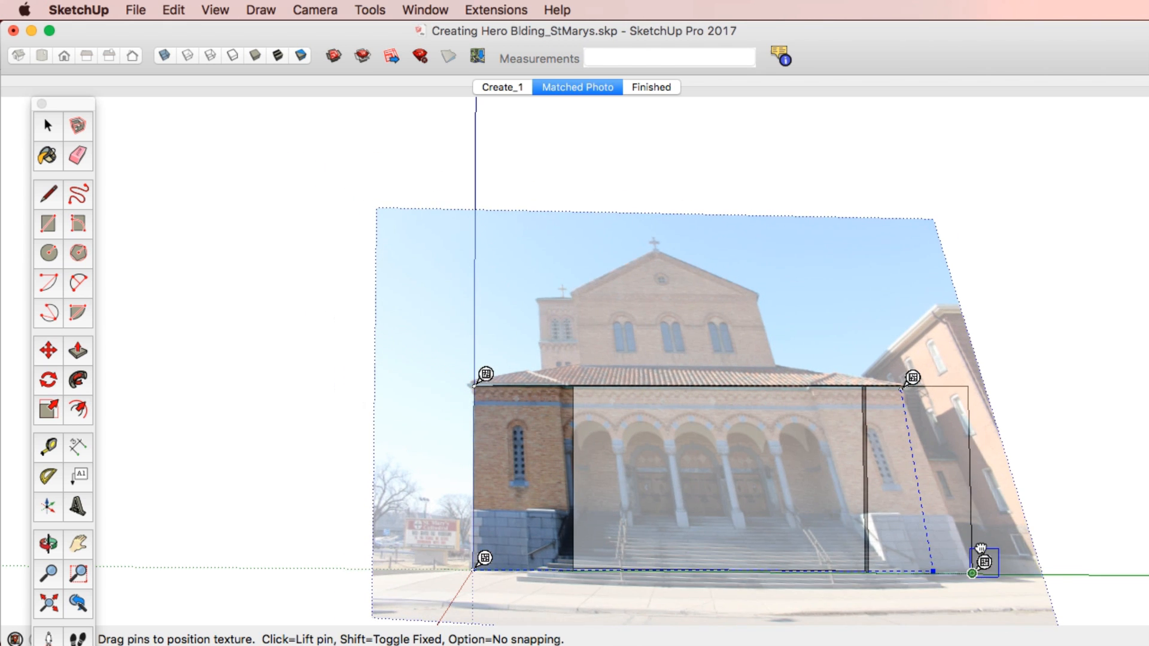
pyautogui.moveTo(921, 380); pyautogui.dragTo(984, 377)
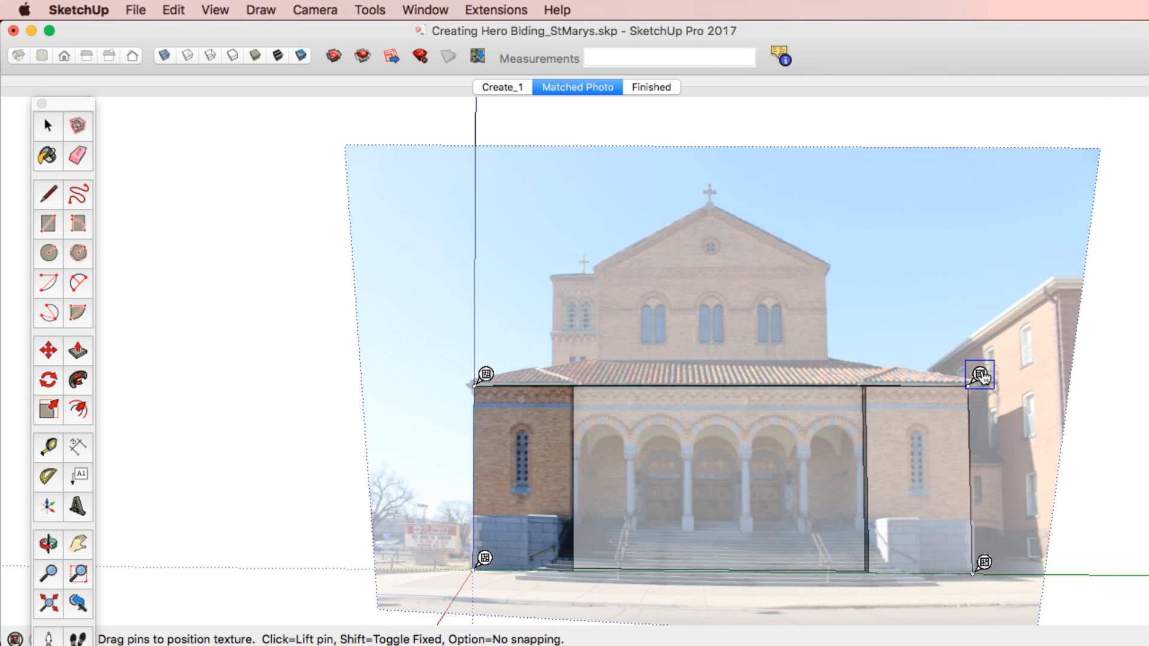
pyautogui.rightClick(522, 445)
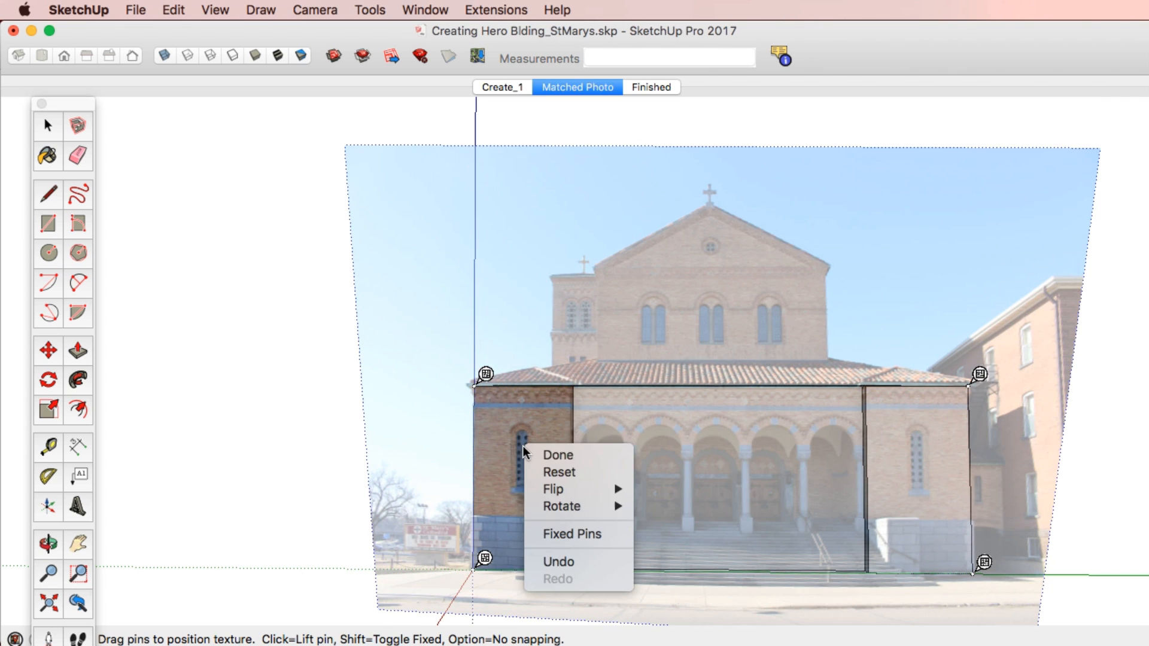
pyautogui.click(559, 454)
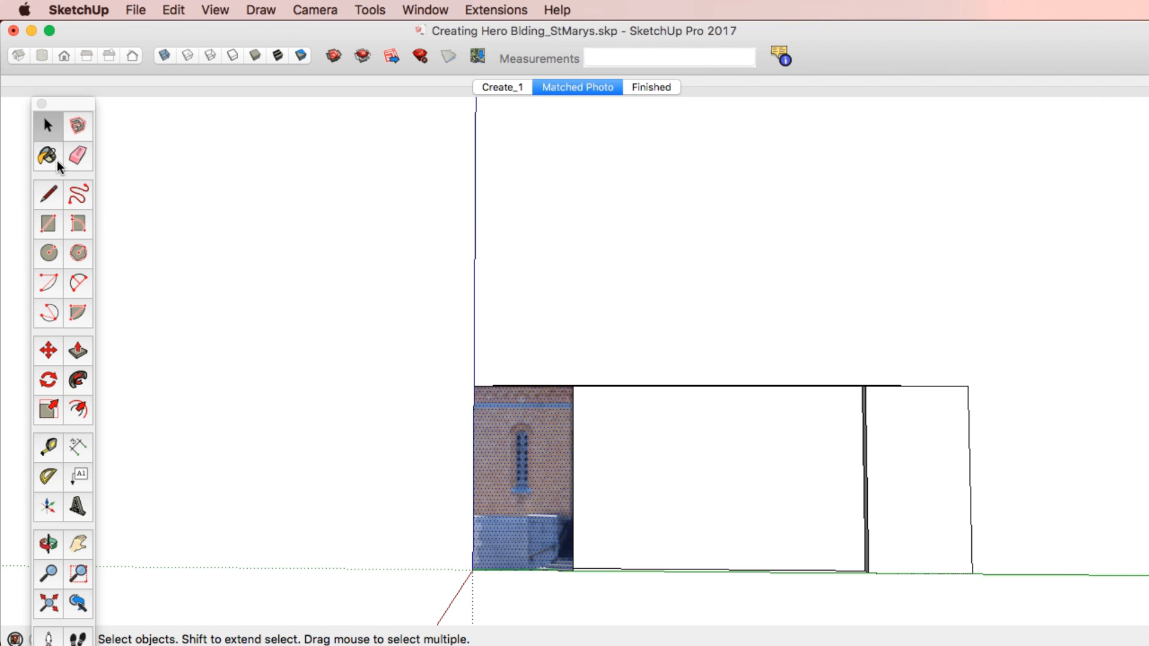
# - Sample the near end bay's positioned texture and paint it onto the far end bay and the recessed central arcade face
pyautogui.click(58, 162)
pyautogui.keyDown('super'); pyautogui.click(552, 458); pyautogui.keyUp('super')
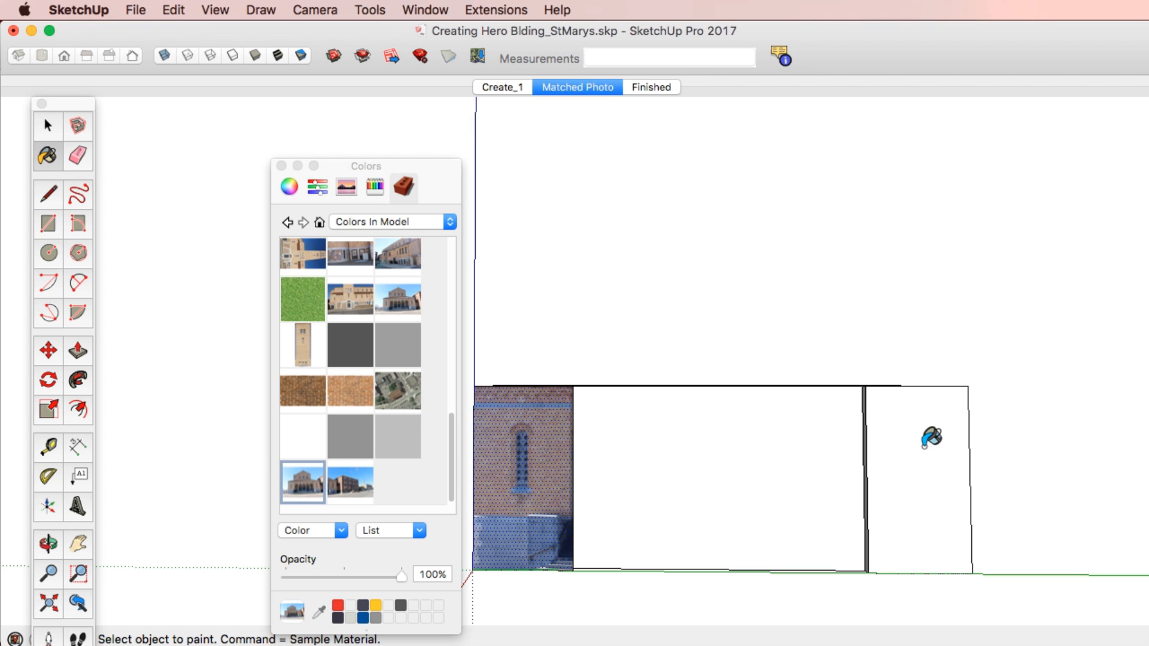
pyautogui.click(926, 439)
pyautogui.click(705, 469)
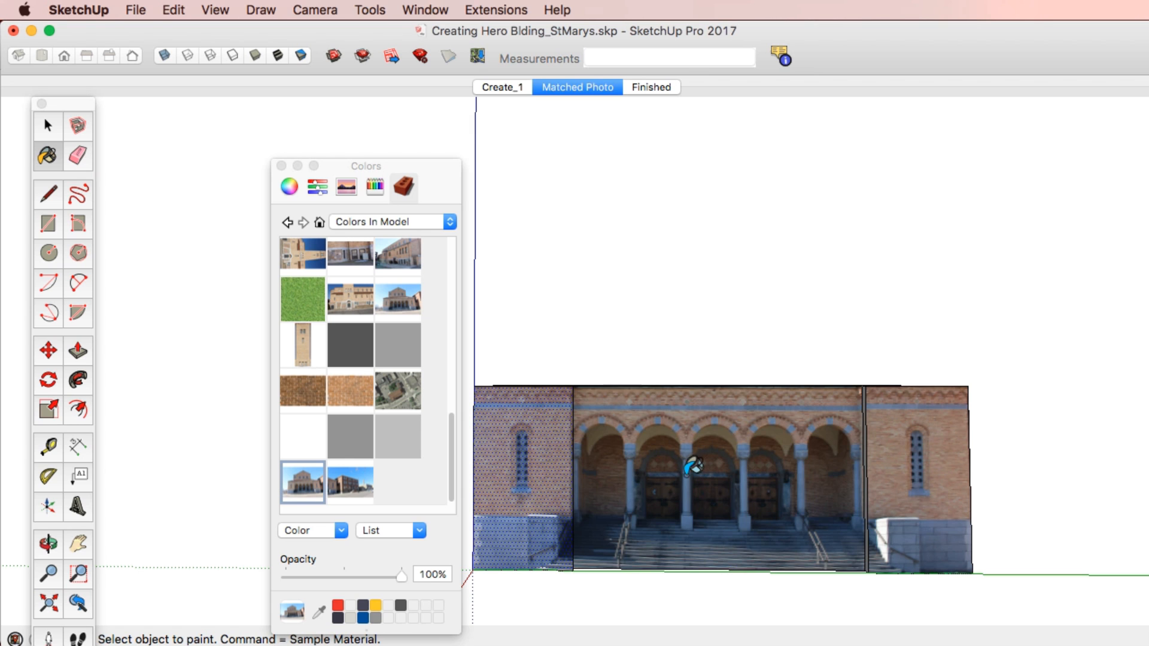
pyautogui.moveTo(688, 465)
pyautogui.mouseDown(button='middle')
pyautogui.moveTo(669, 438)
pyautogui.moveTo(775, 458)
pyautogui.moveTo(808, 440)
pyautogui.moveTo(760, 411)
pyautogui.moveTo(720, 419)
pyautogui.mouseUp(button='middle')
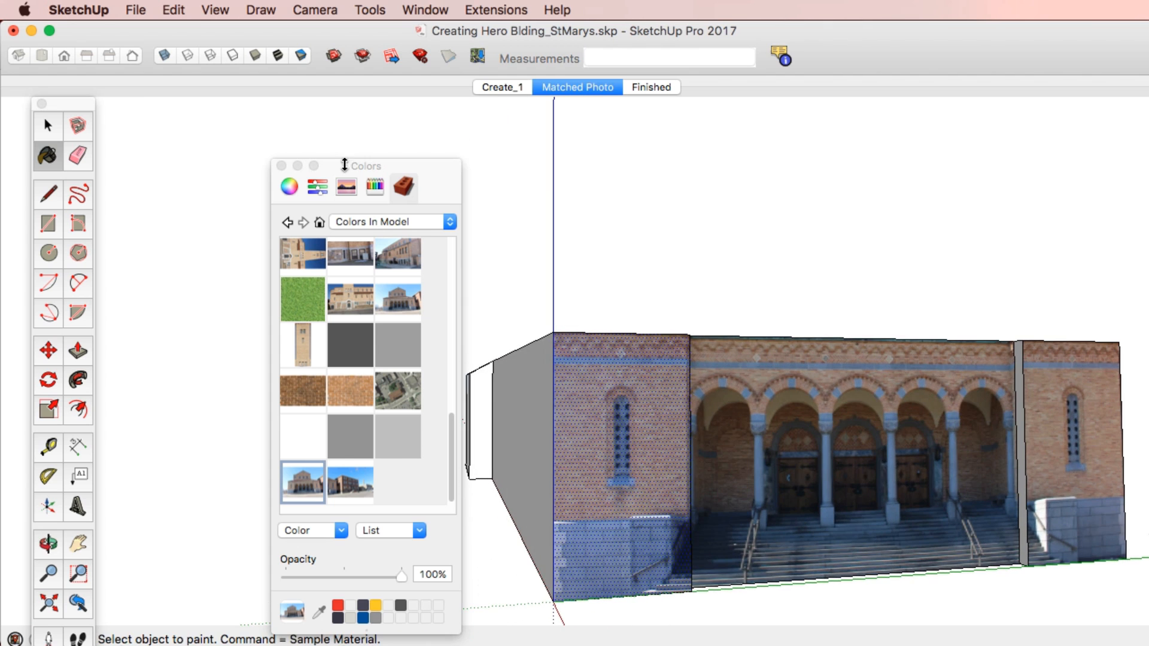
pyautogui.click(282, 166)
# - Examine the completed cathedral model from several sides and compare it with the matched photo in the Finished scene
pyautogui.moveTo(618, 324)
pyautogui.mouseDown(button='middle')
pyautogui.moveTo(705, 380)
pyautogui.moveTo(598, 371)
pyautogui.moveTo(601, 362)
pyautogui.mouseUp(button='middle')
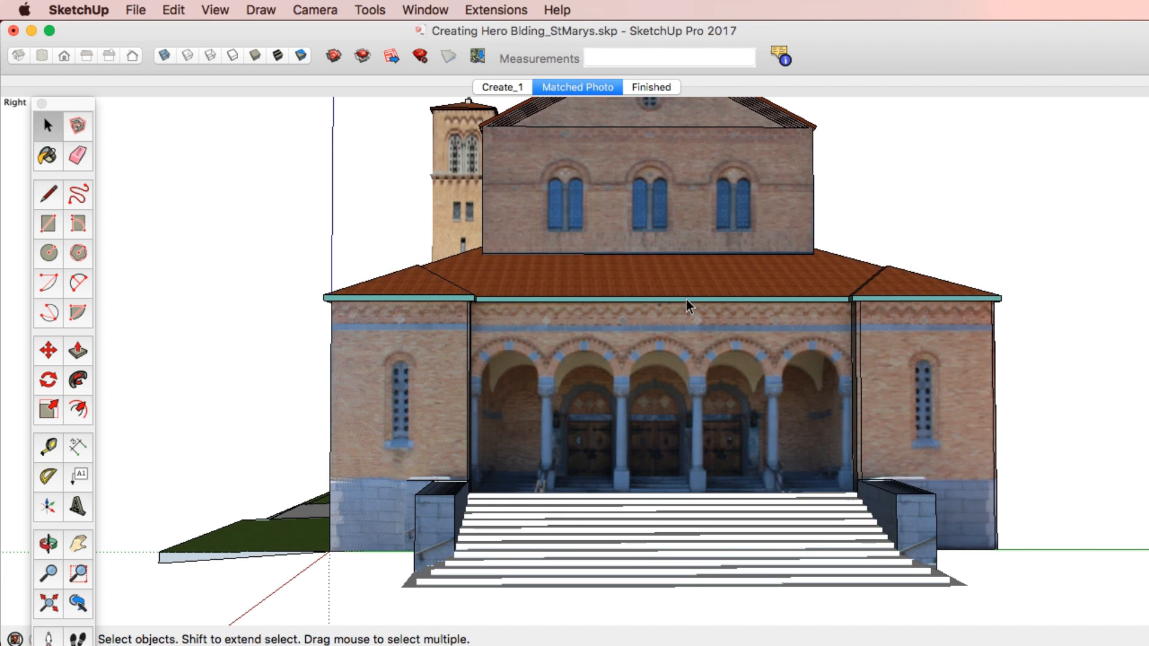
pyautogui.moveTo(686, 299); pyautogui.dragTo(785, 354, button='middle')
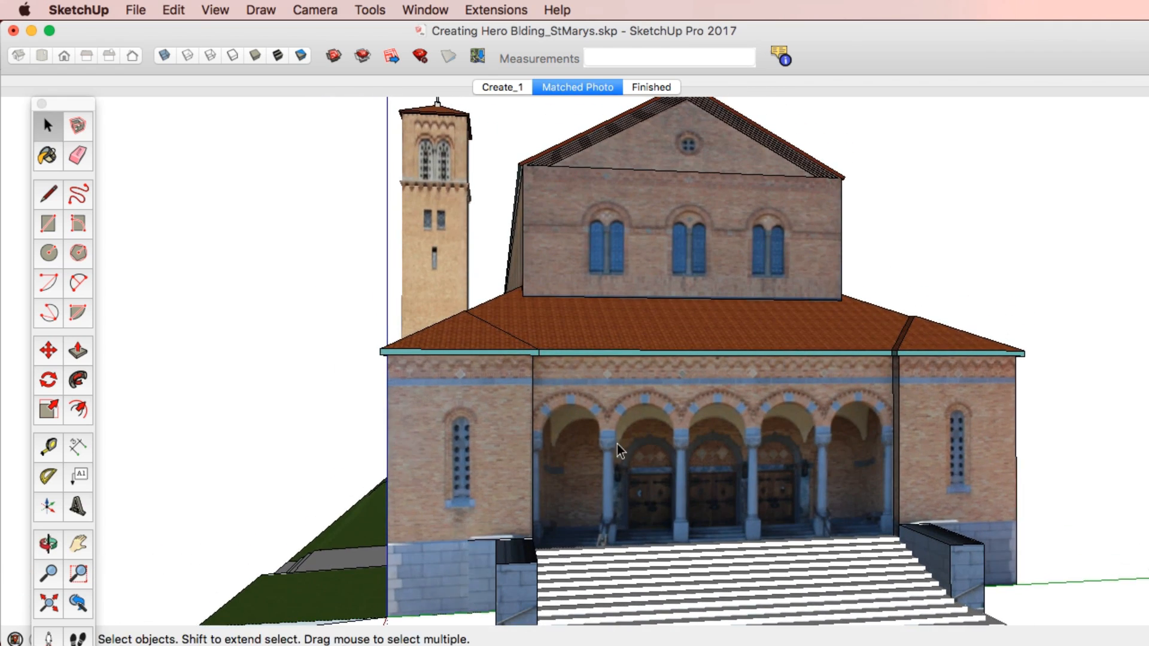
pyautogui.moveTo(616, 444); pyautogui.dragTo(815, 479, button='middle')
pyautogui.scroll(-3, 734, 435)
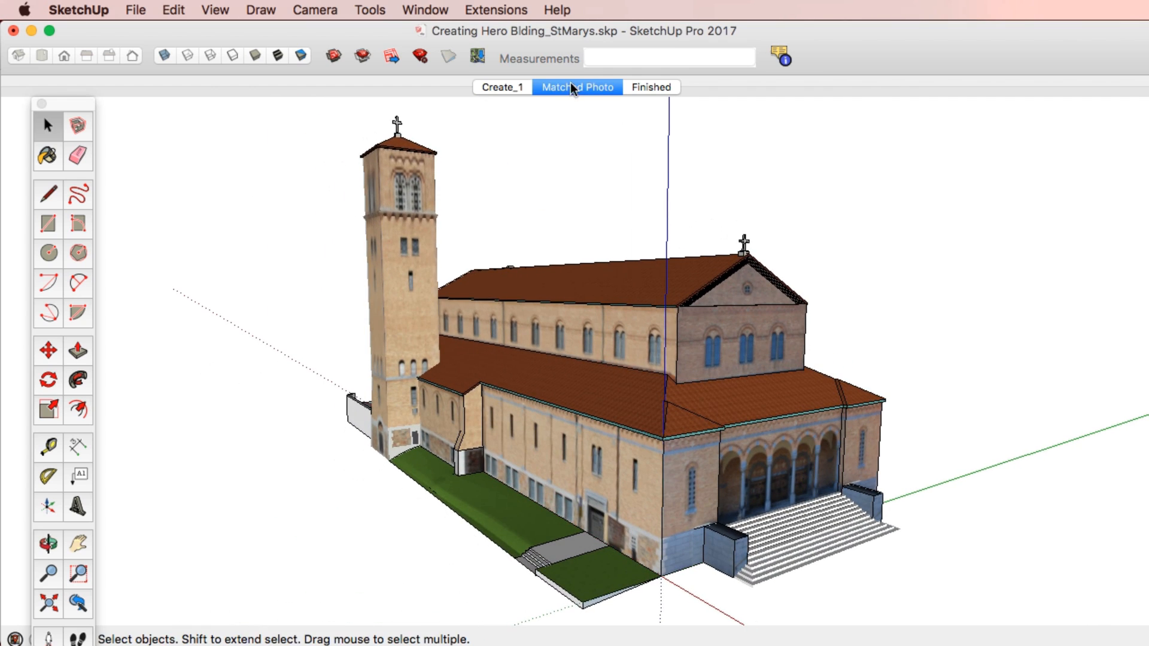
pyautogui.press('pagedown')
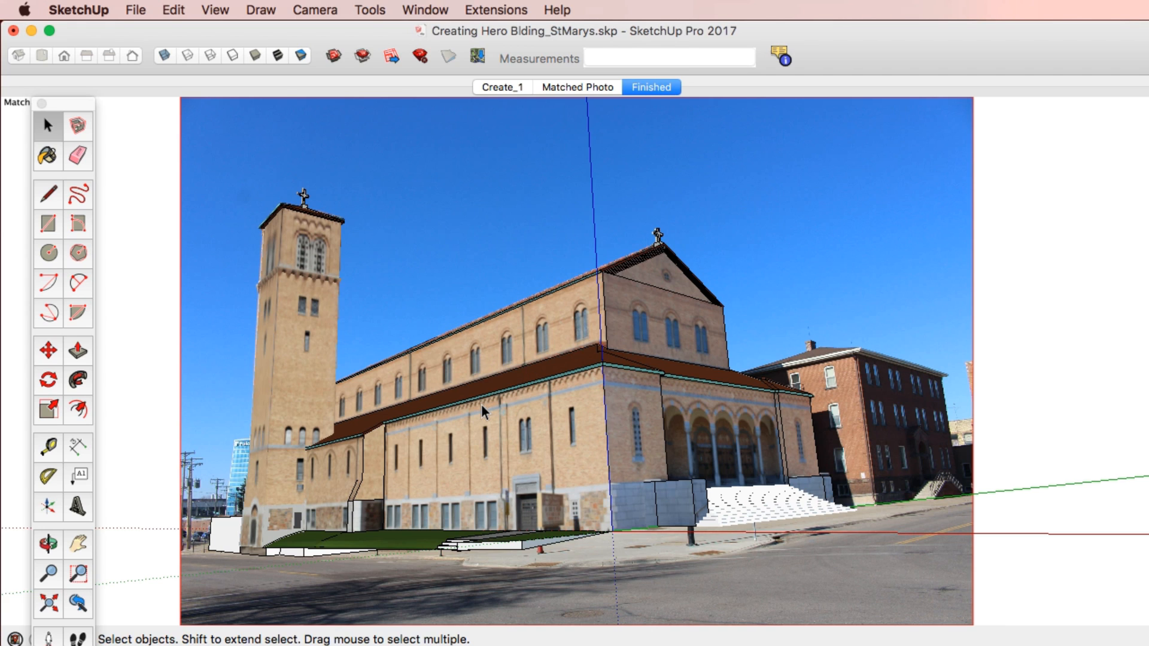
pyautogui.moveTo(481, 401); pyautogui.dragTo(805, 323, button='middle')
pyautogui.moveTo(401, 306); pyautogui.dragTo(677, 363, button='middle')
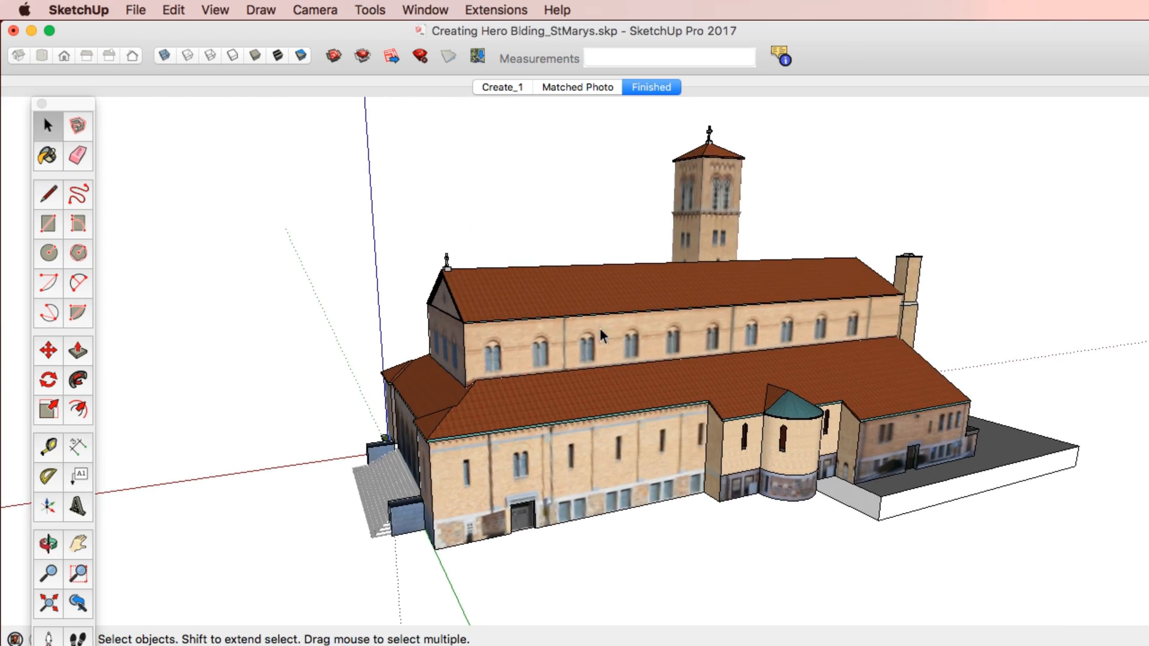
pyautogui.moveTo(402, 371); pyautogui.dragTo(692, 229, button='middle')
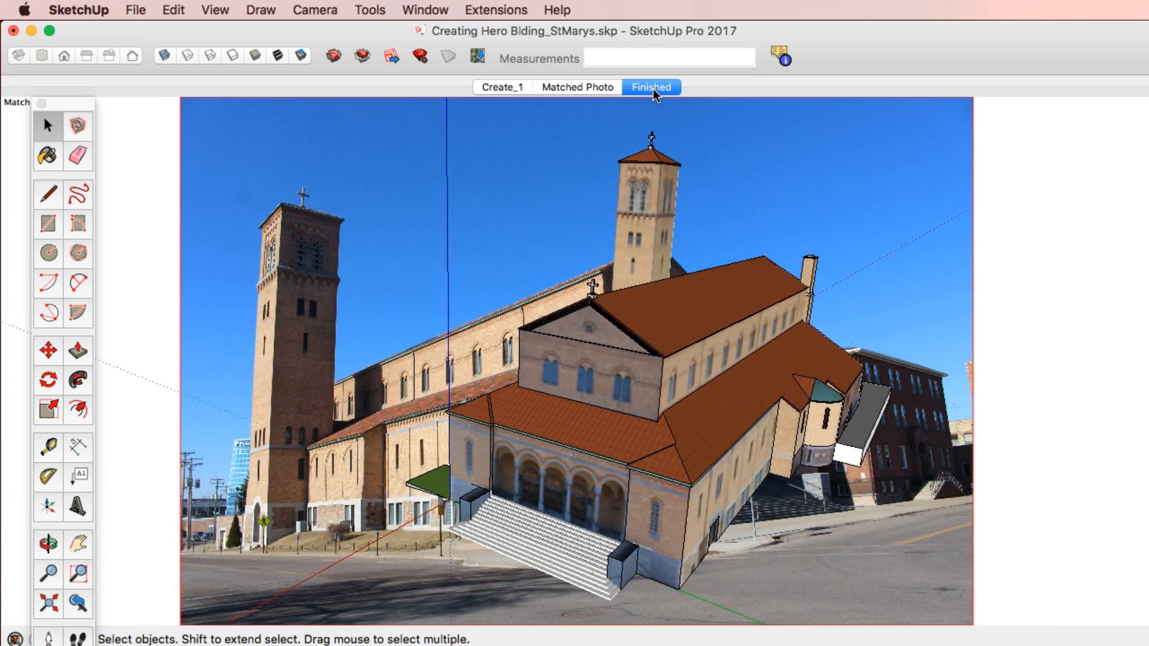
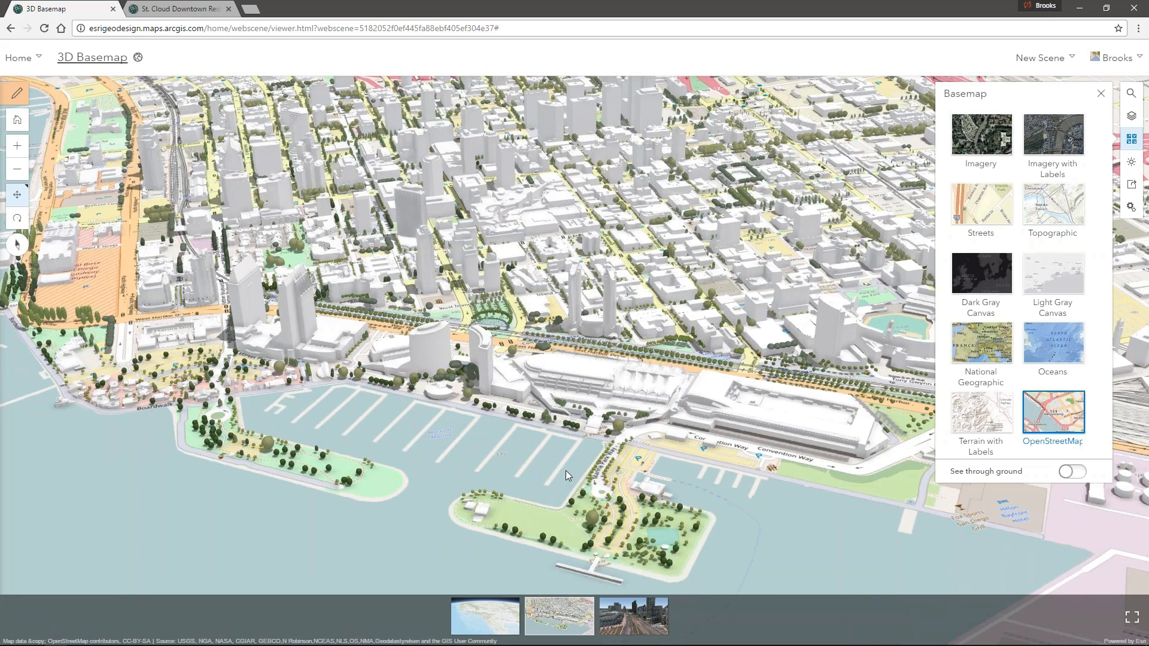
# - Switch to the ArcGIS 3D Basemap web scene and close its basemap gallery over the downtown waterfront
pyautogui.scroll(-2, 578, 364)
pyautogui.scroll(2, 578, 364)
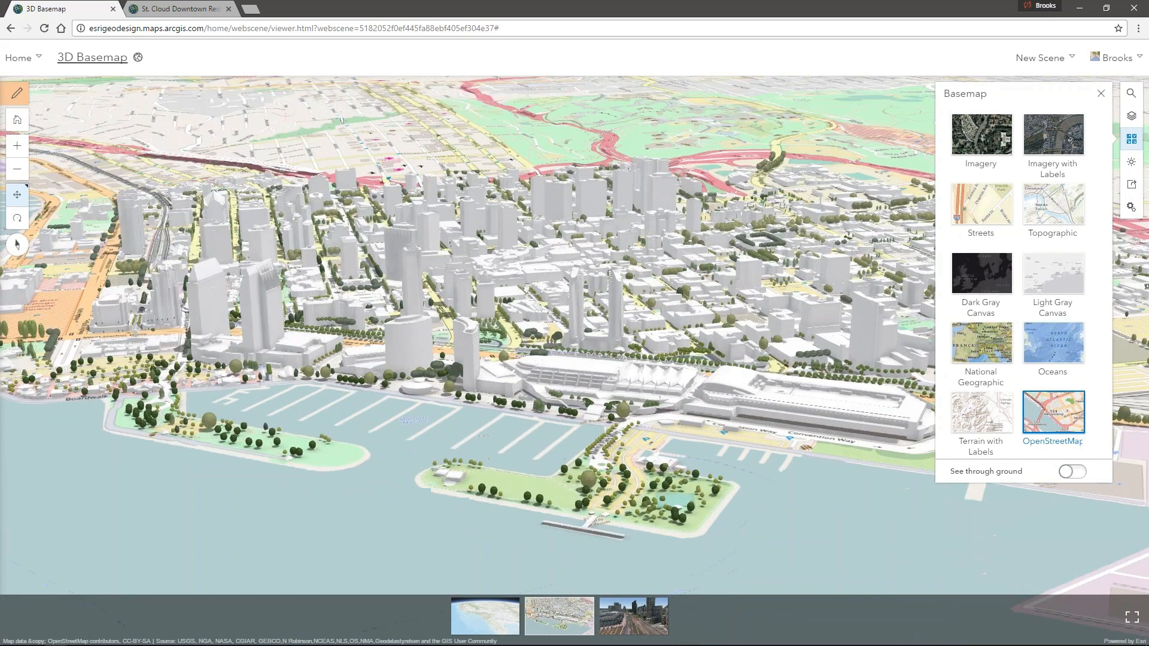
pyautogui.scroll(2, 578, 364)
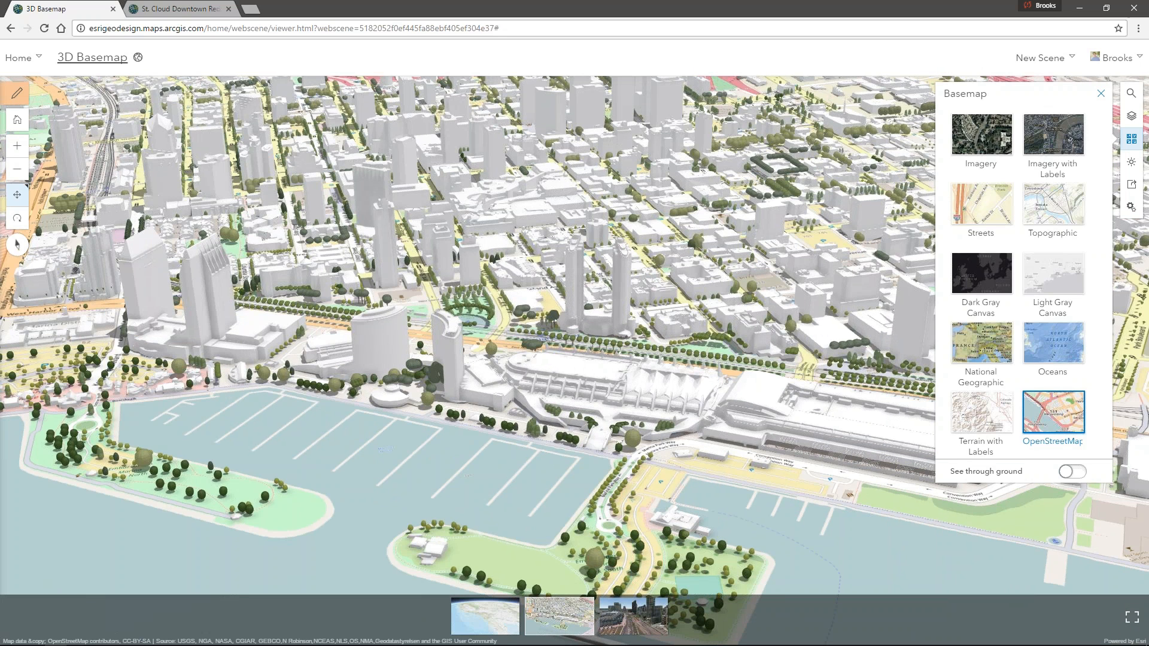
pyautogui.click(1101, 93)
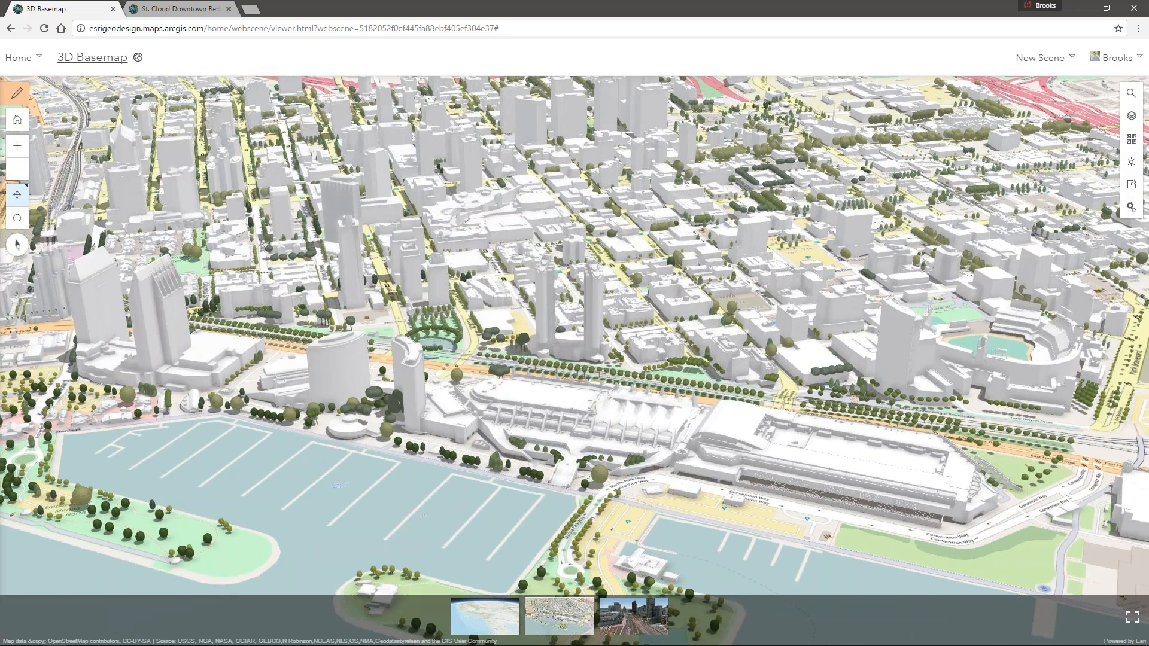
# - Search the available layers for SNDG and add the SNDG Proposed Scenario 2 scene layer to the scene
pyautogui.scroll(2, 616, 246)
pyautogui.moveTo(617, 246); pyautogui.dragTo(134, 209, button='right')
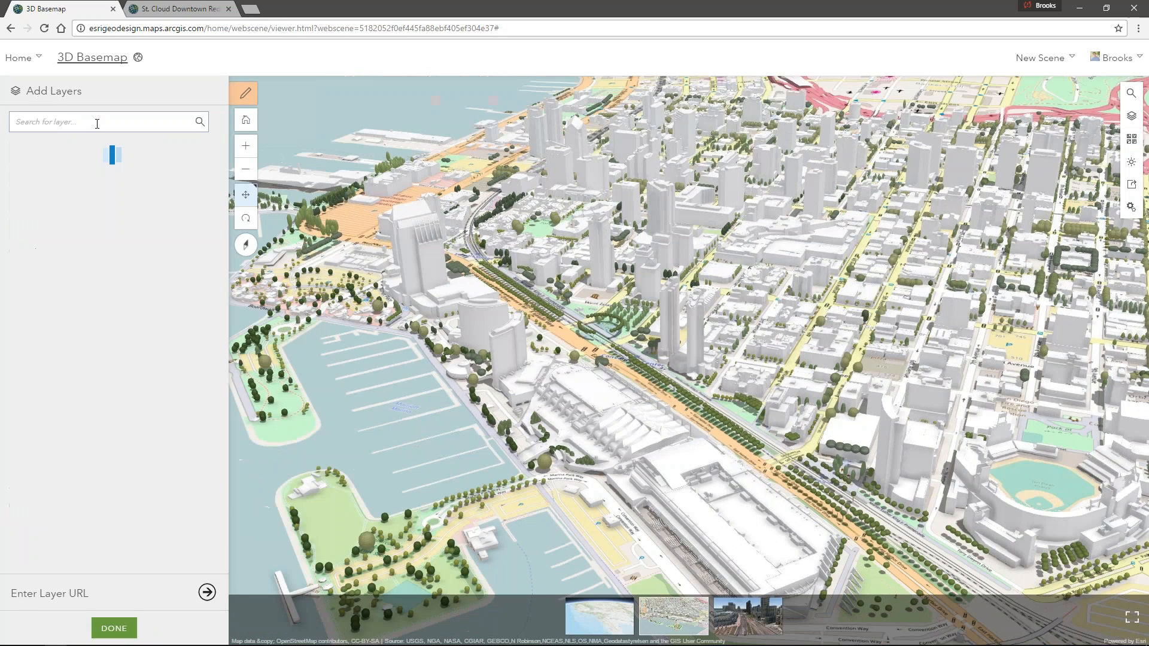
pyautogui.click(97, 123)
pyautogui.write('SNDG')
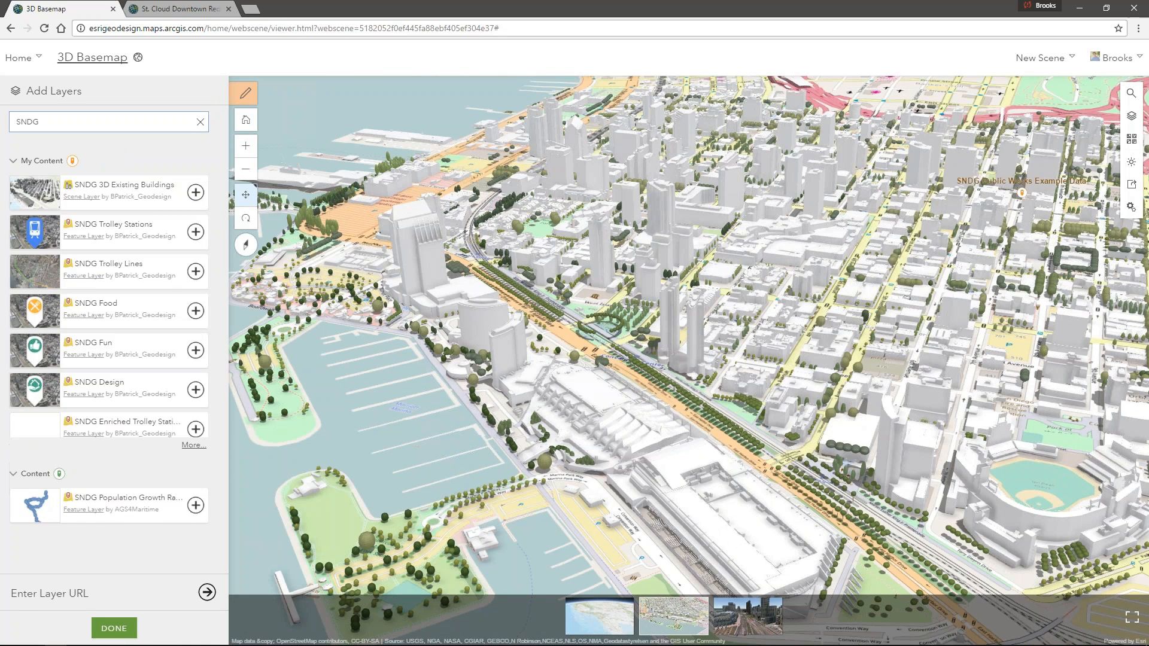
pyautogui.click(194, 446)
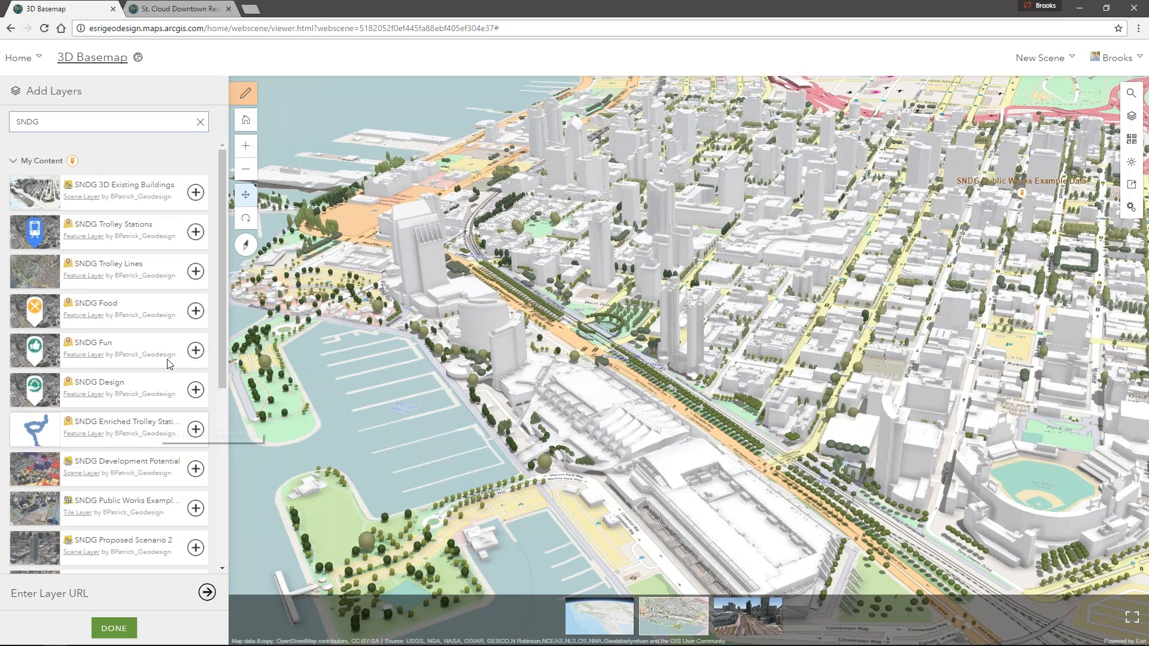
pyautogui.scroll(-2, 164, 338)
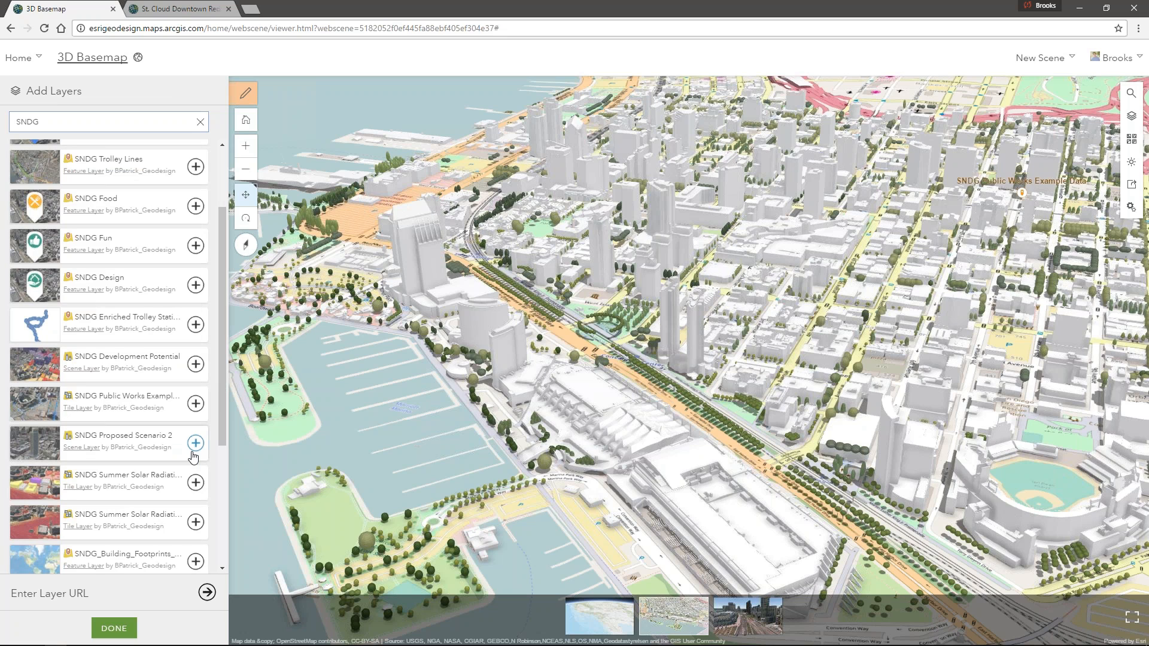
pyautogui.click(193, 453)
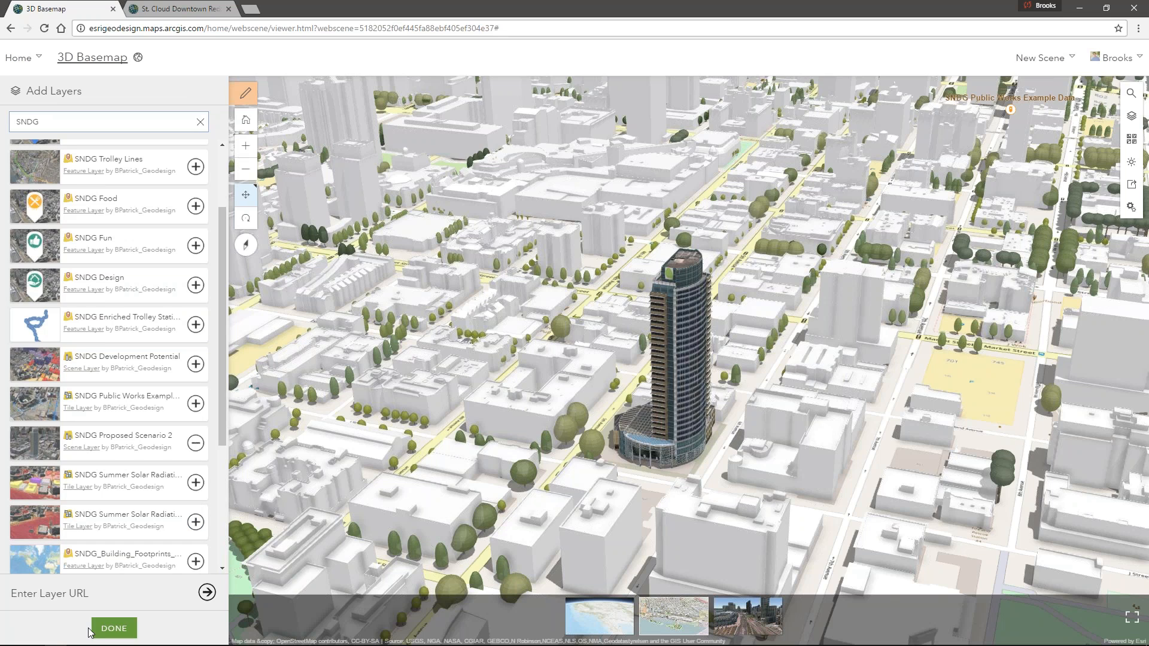
pyautogui.scroll(3, 160, 426)
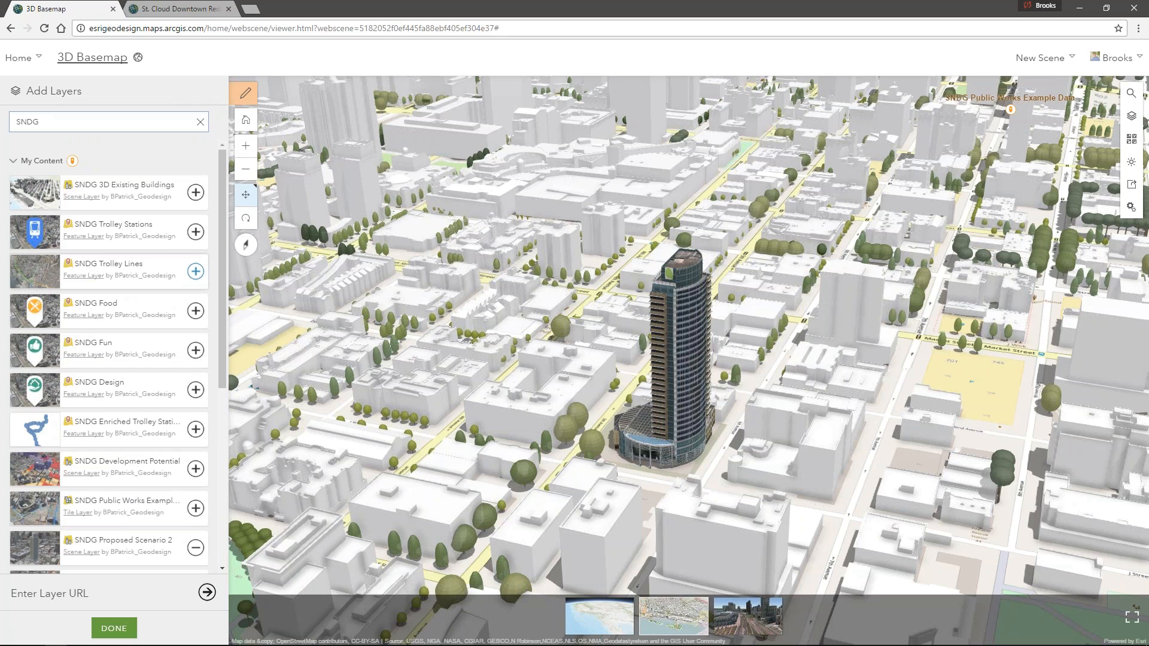
pyautogui.click(100, 622)
# - Capture a new slide of the proposed tower among the white downtown buildings and finish editing the slides
pyautogui.click(90, 555)
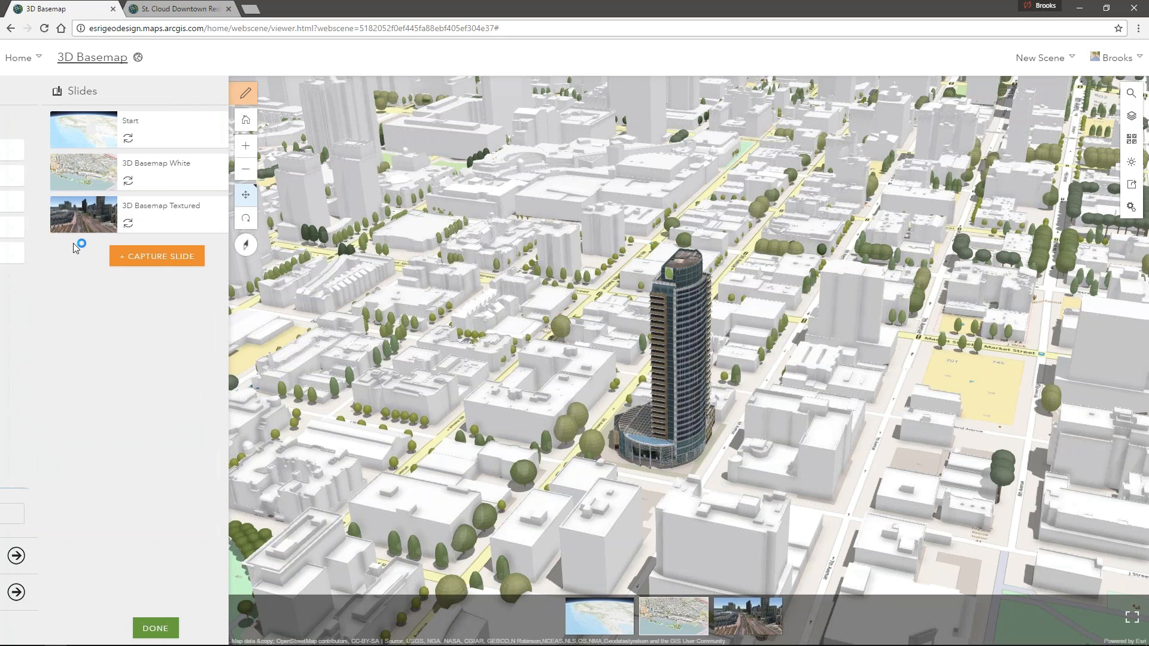
pyautogui.click(149, 257)
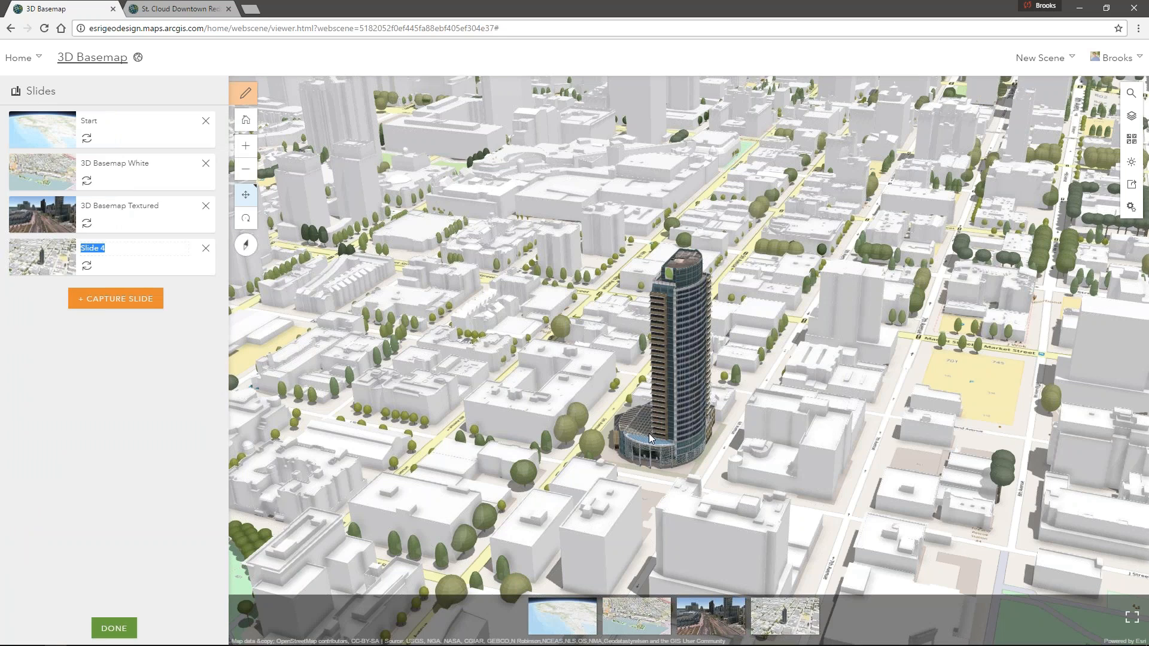
pyautogui.scroll(-5, 649, 434)
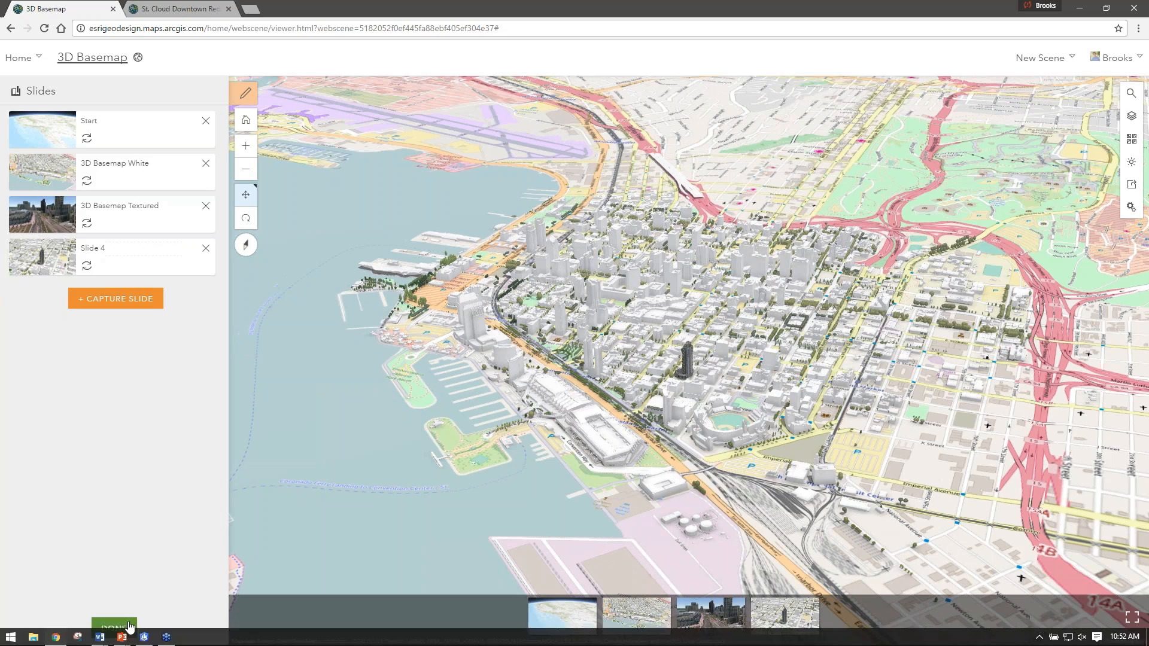
pyautogui.click(114, 628)
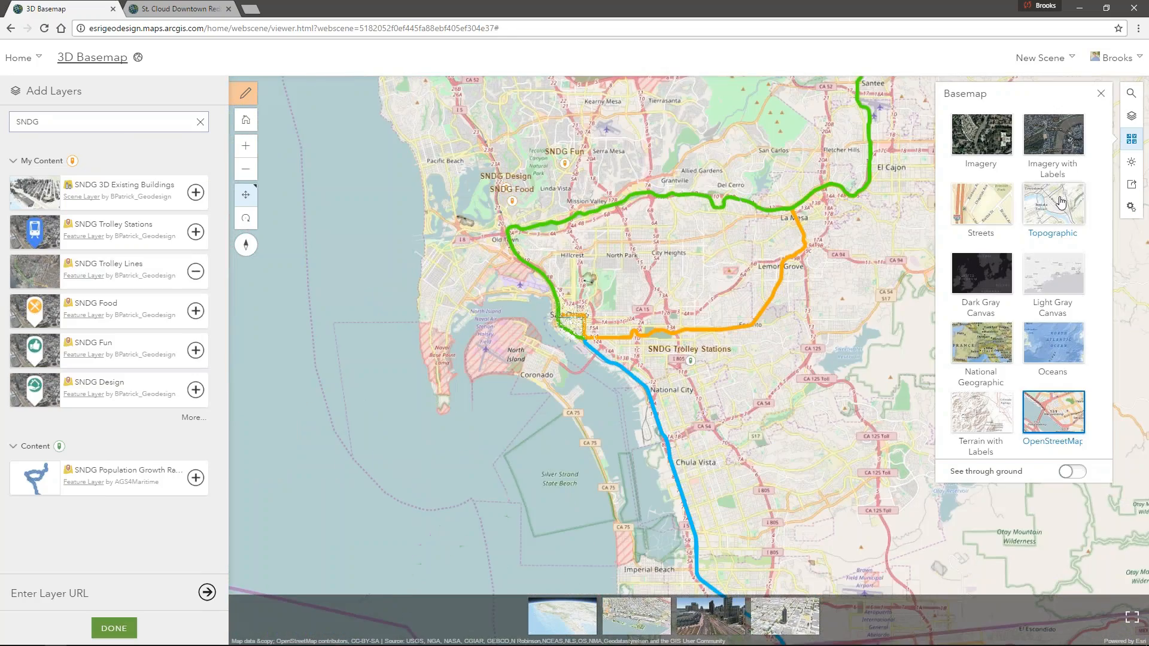
# - Switch the scene's basemap to Topographic and view the trolley lines around San Diego at an angle
pyautogui.click(1053, 203)
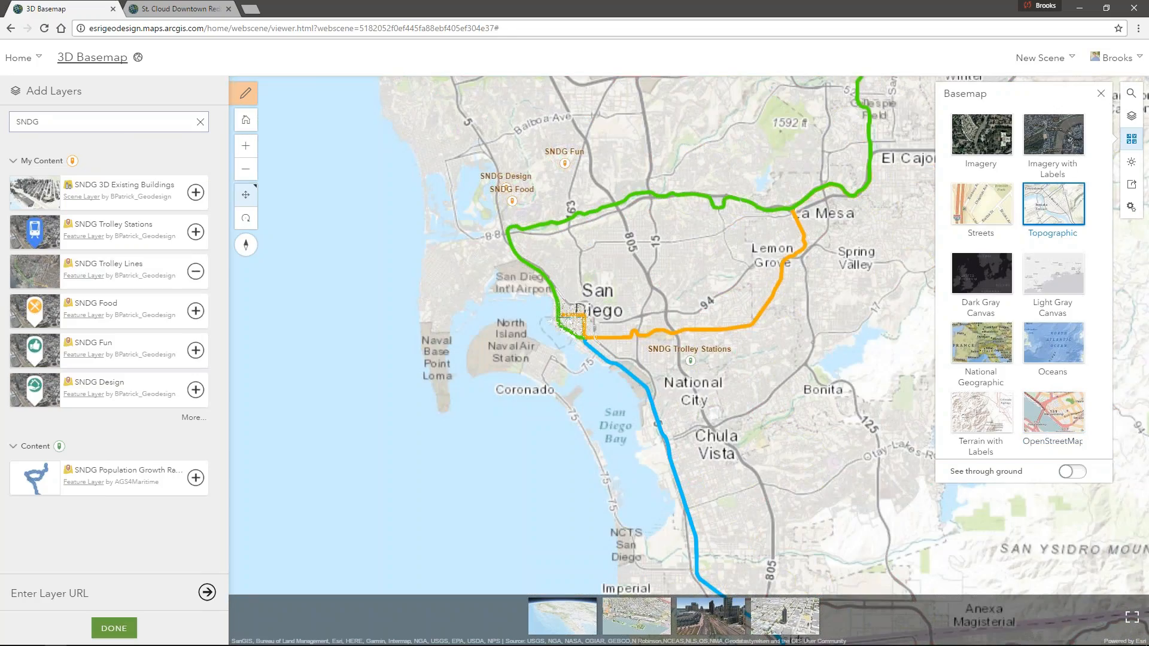
pyautogui.scroll(3, 610, 347)
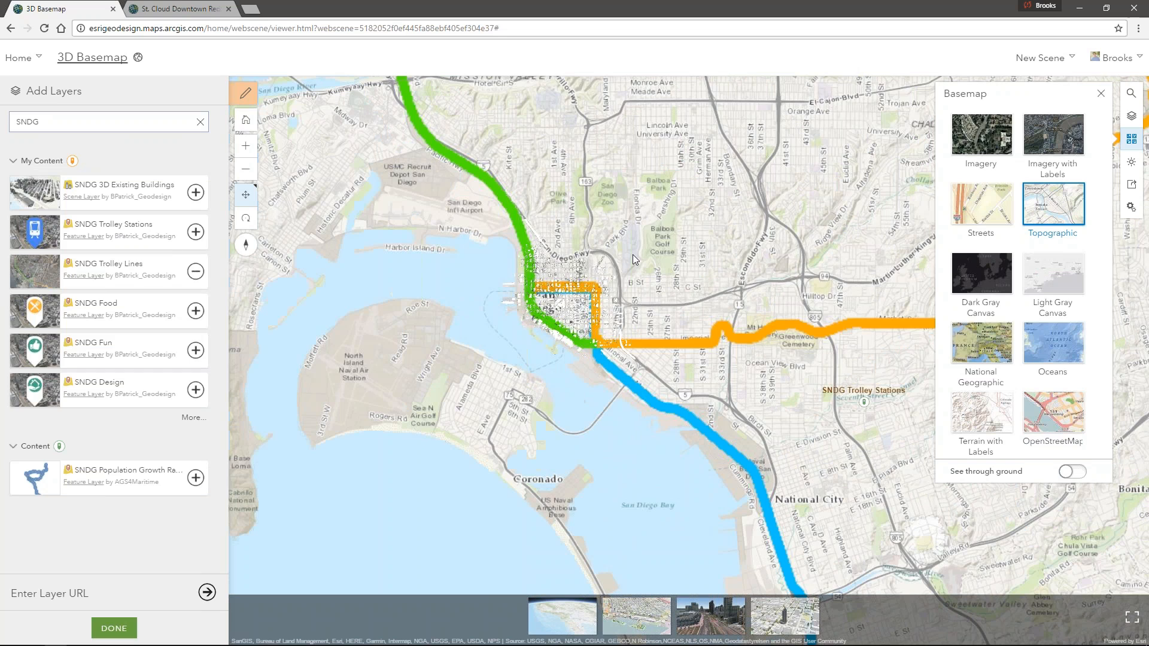
pyautogui.moveTo(633, 254); pyautogui.dragTo(658, 168, button='right')
pyautogui.click(656, 302)
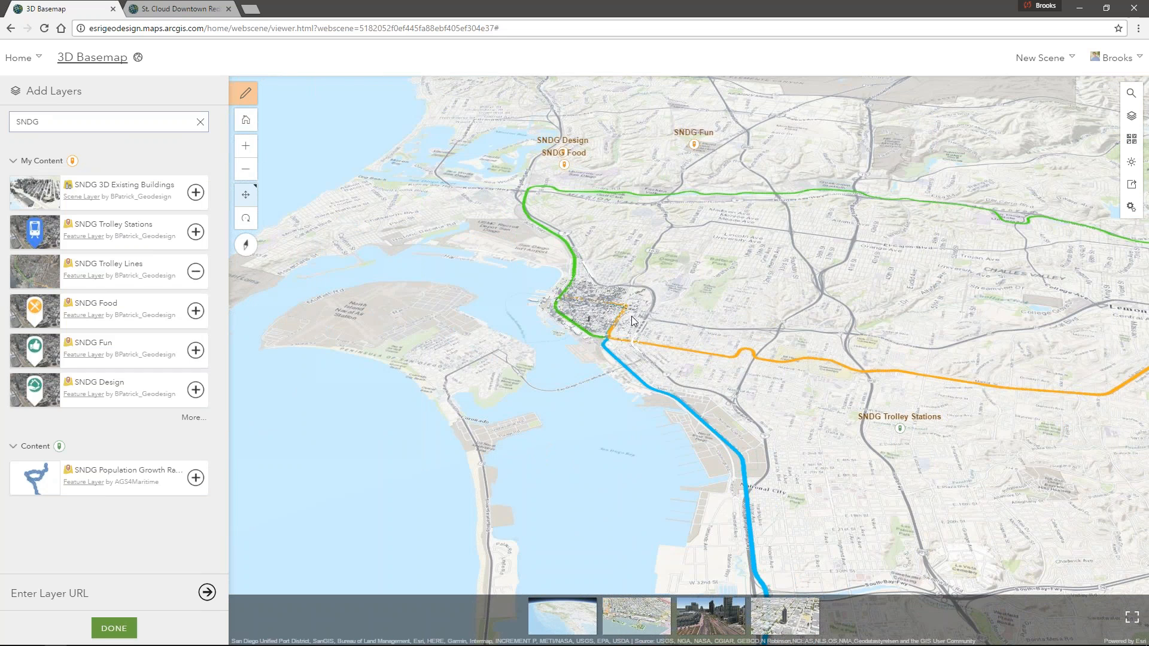
# - Add the SNDG Enriched Trolley Stations feature layer from the full SNDG results and finish adding layers
pyautogui.click(188, 419)
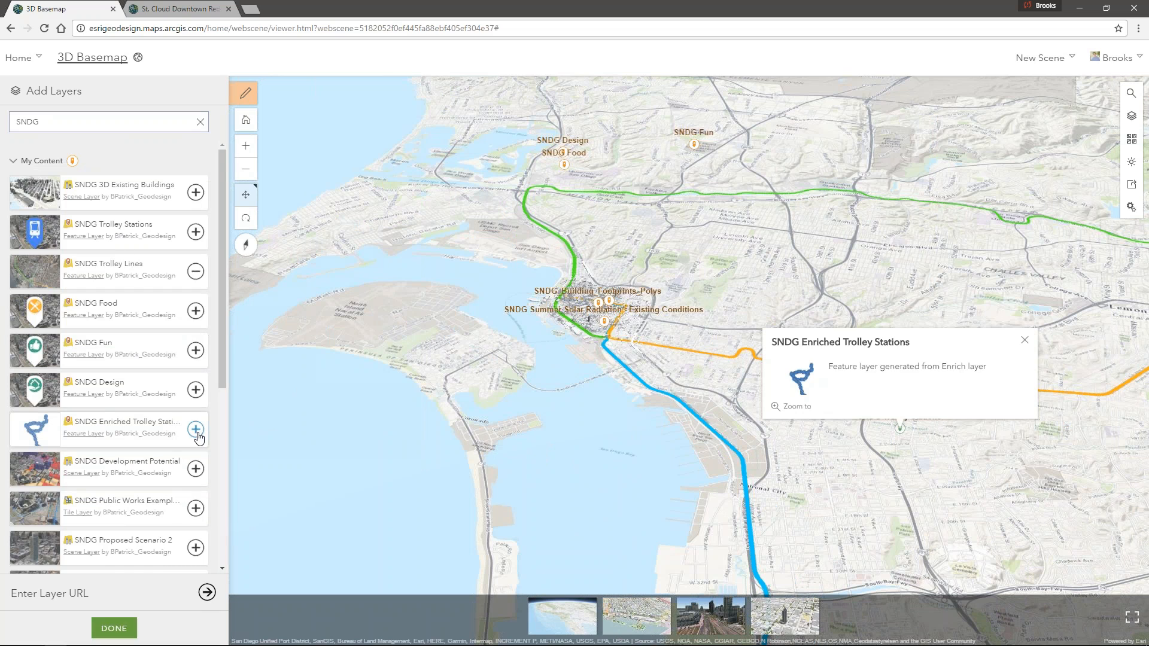
pyautogui.click(197, 432)
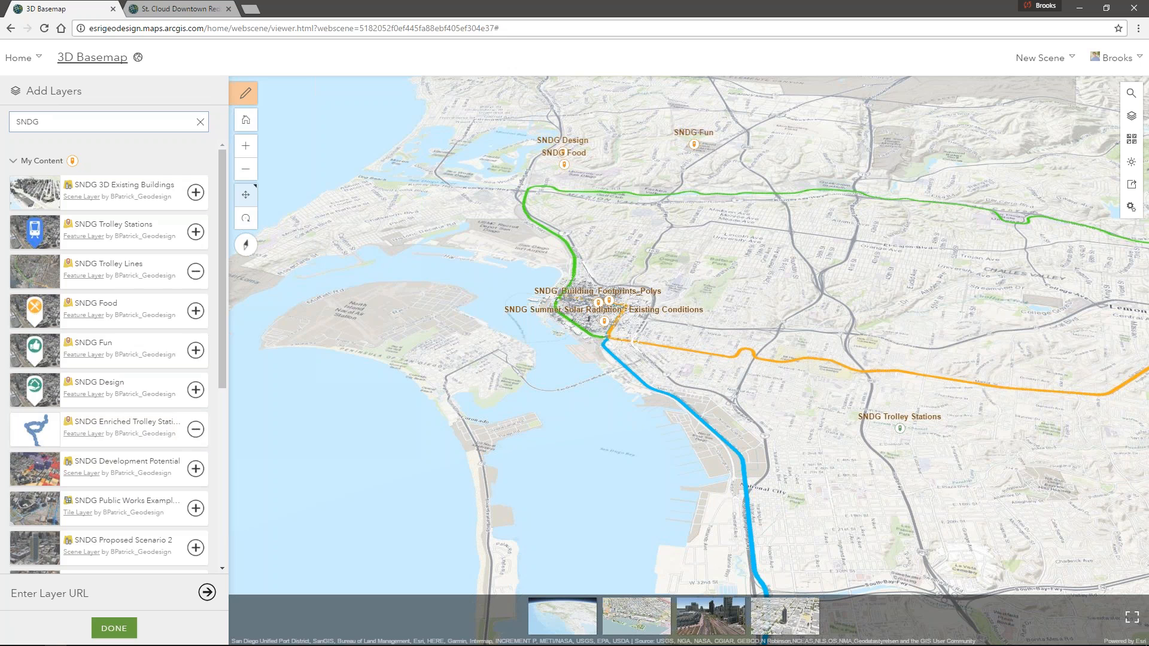
pyautogui.click(114, 628)
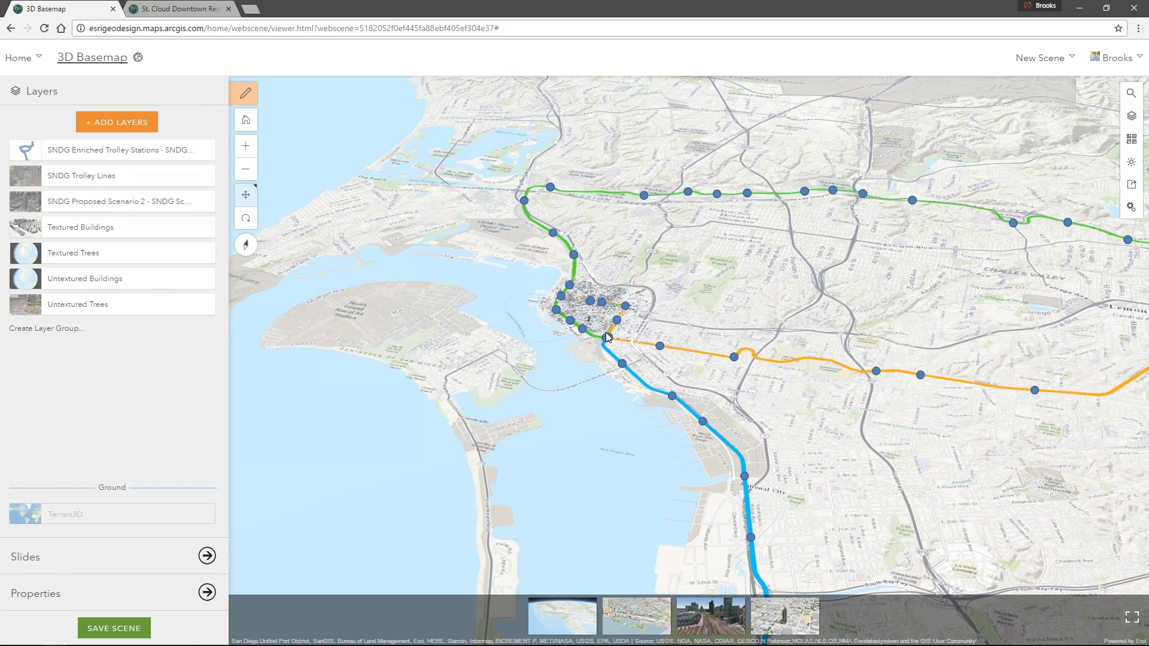
# - Inspect the Gaslamp Quarter trolley station's attributes, highlight its 2021 Total Population row, and close the details
pyautogui.scroll(2, 606, 337)
pyautogui.scroll(2, 605, 344)
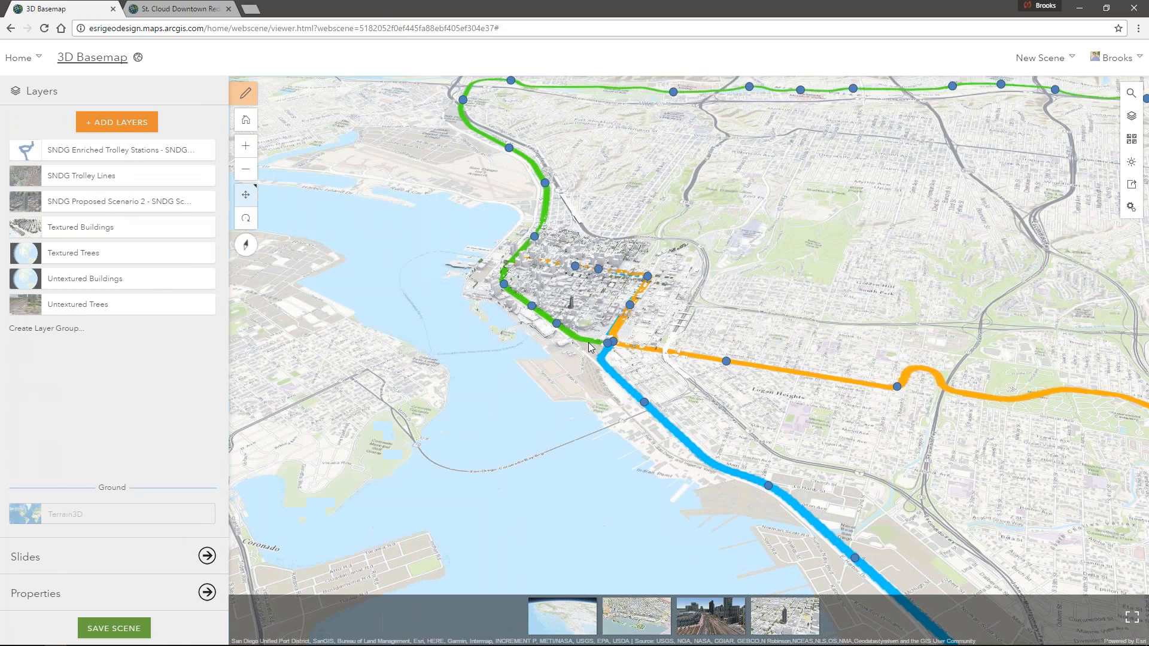
pyautogui.click(530, 313)
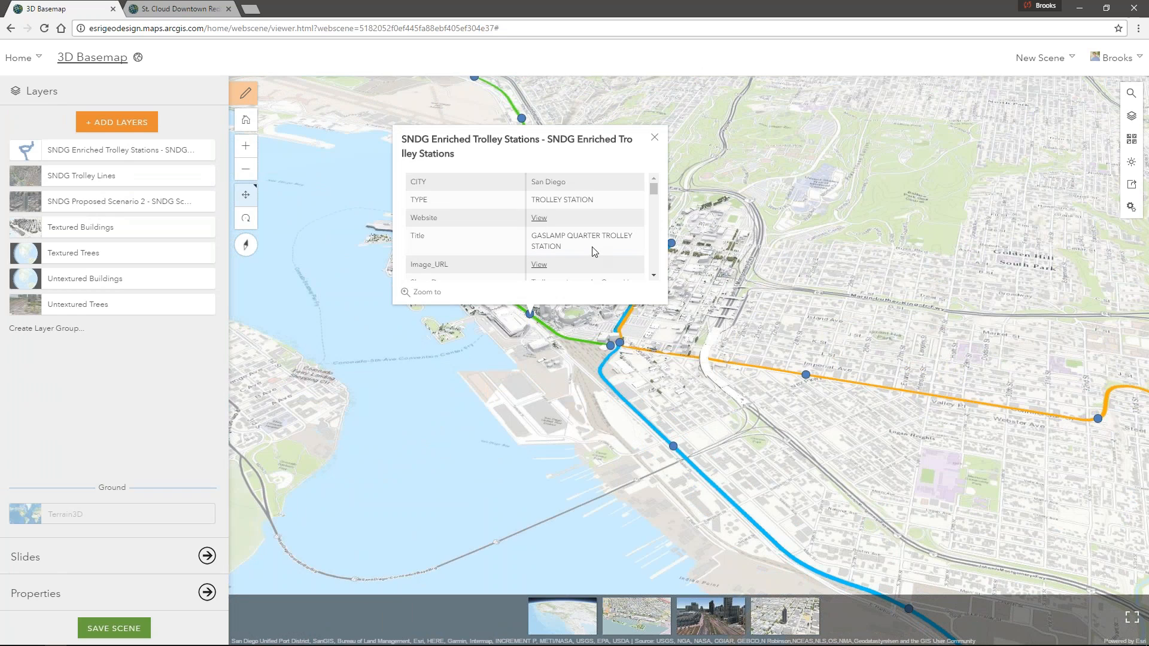
pyautogui.scroll(-10, 586, 263)
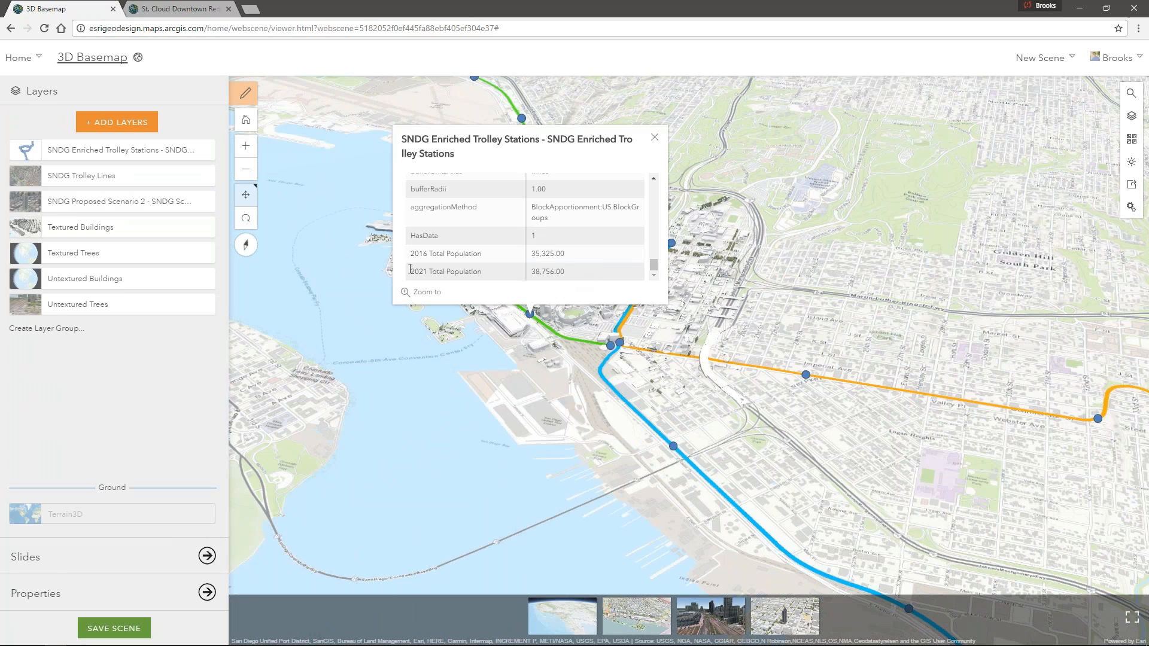
pyautogui.tripleClick(456, 273)
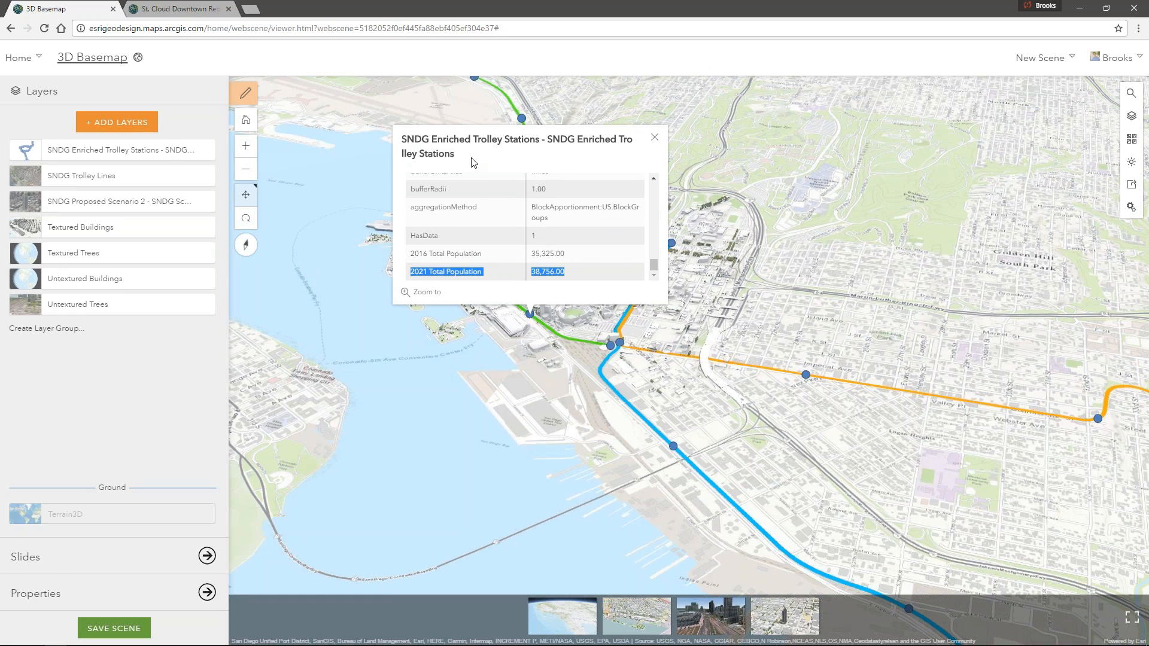
pyautogui.click(359, 153)
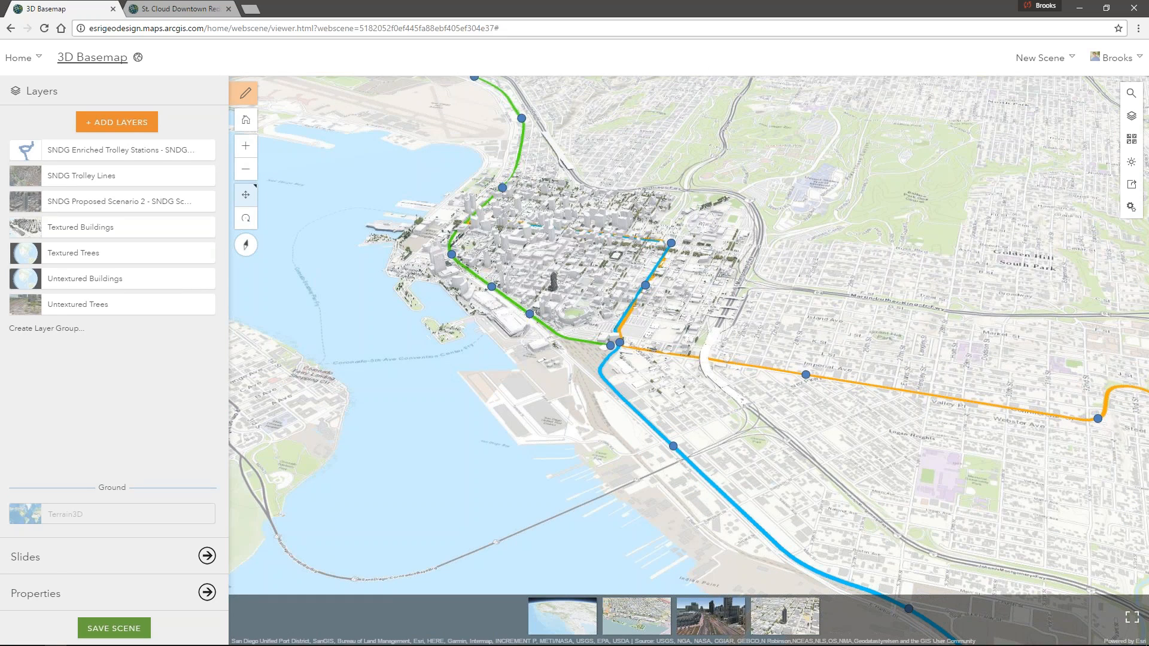
# - Style the SNDG Enriched Trolley Stations layer by 2021 Total Population using the Counts & Amounts 3D drawing style
pyautogui.click(168, 153)
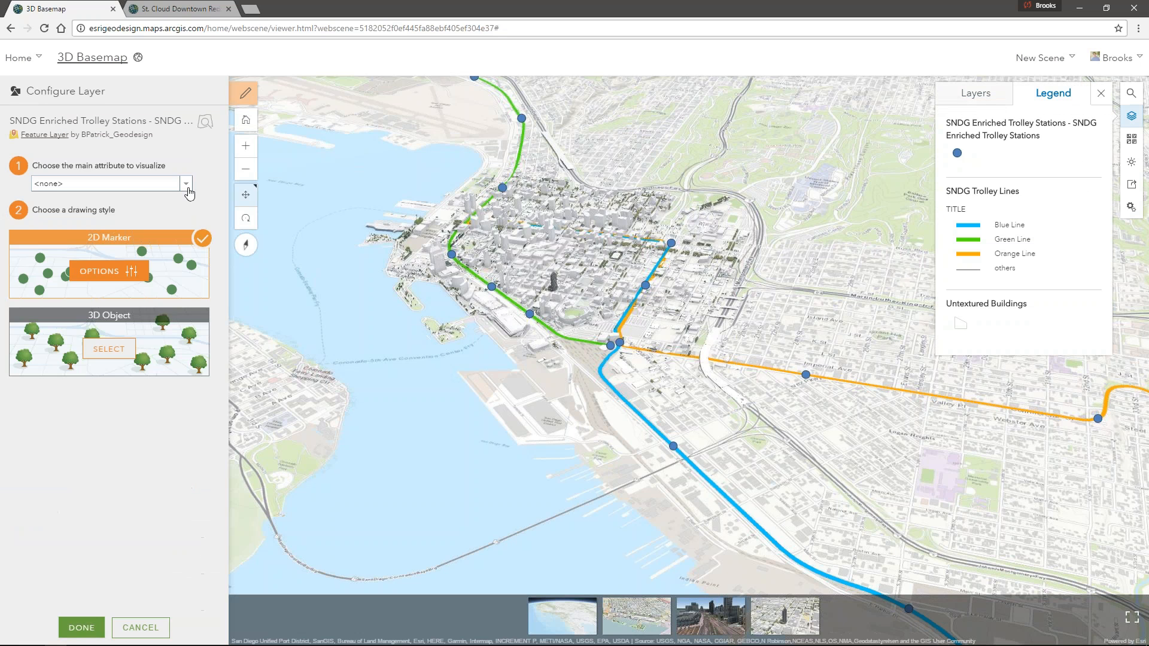
pyautogui.click(170, 183)
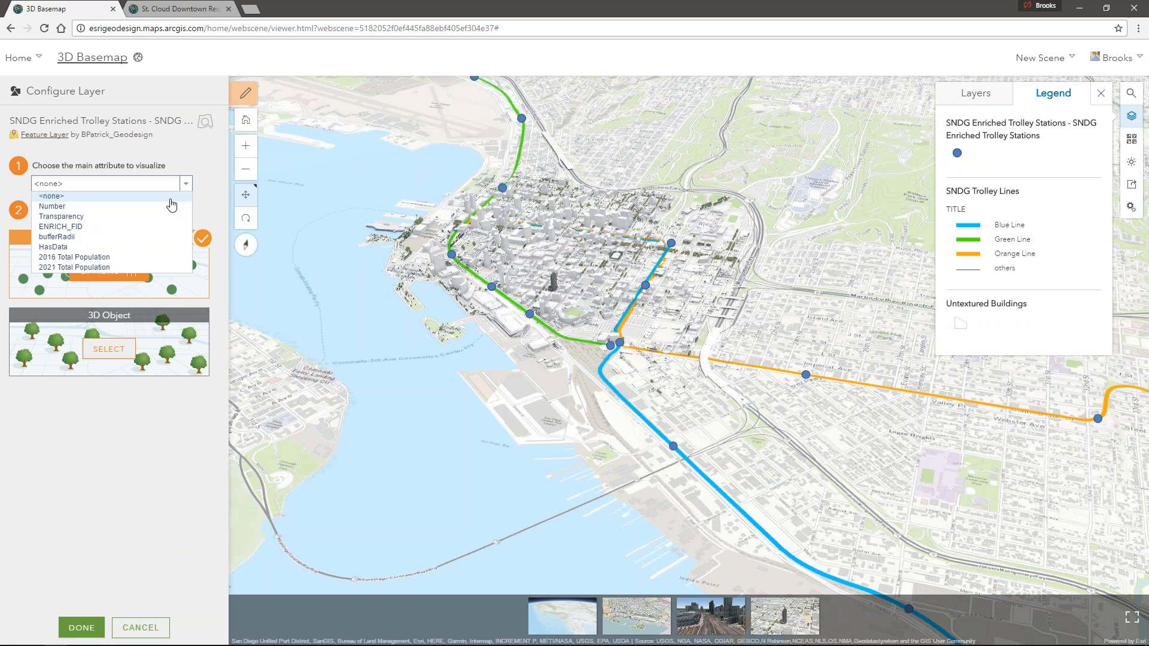
pyautogui.click(148, 267)
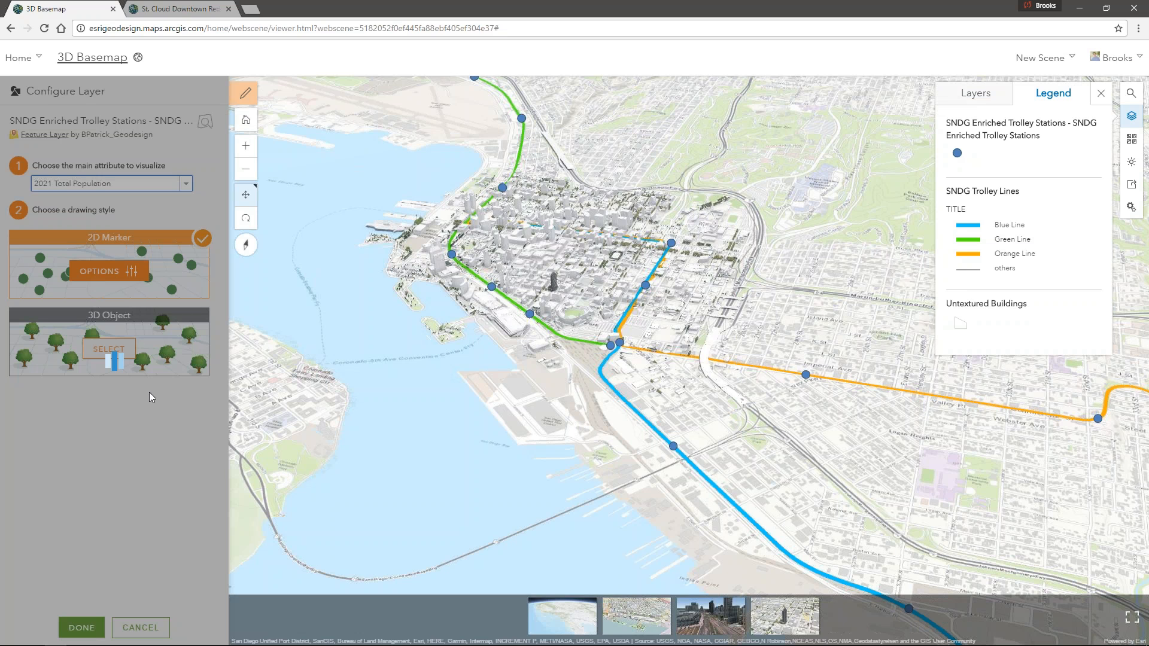
pyautogui.moveTo(629, 309); pyautogui.dragTo(629, 295)
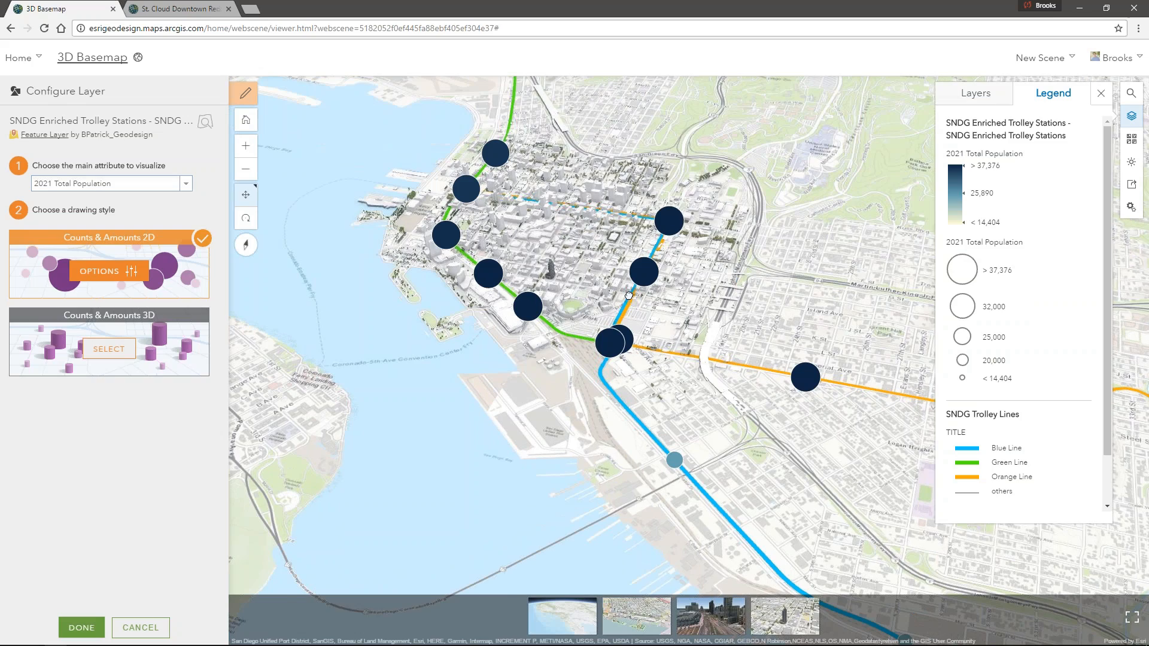
pyautogui.scroll(2, 629, 296)
pyautogui.click(108, 349)
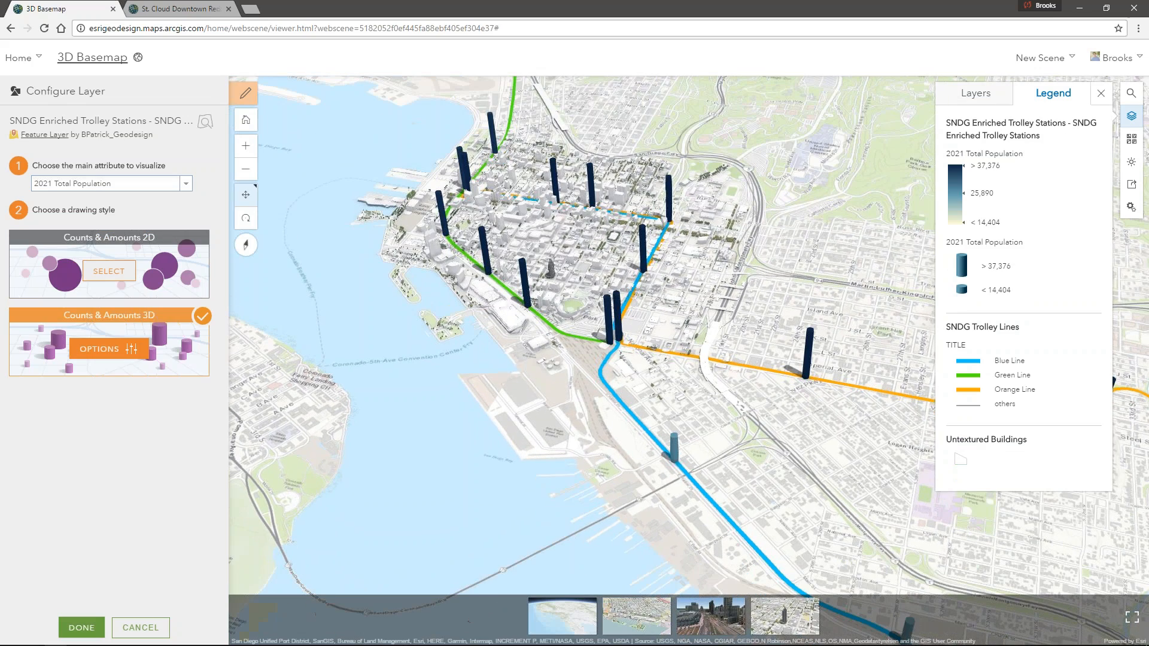
pyautogui.scroll(-2, 688, 365)
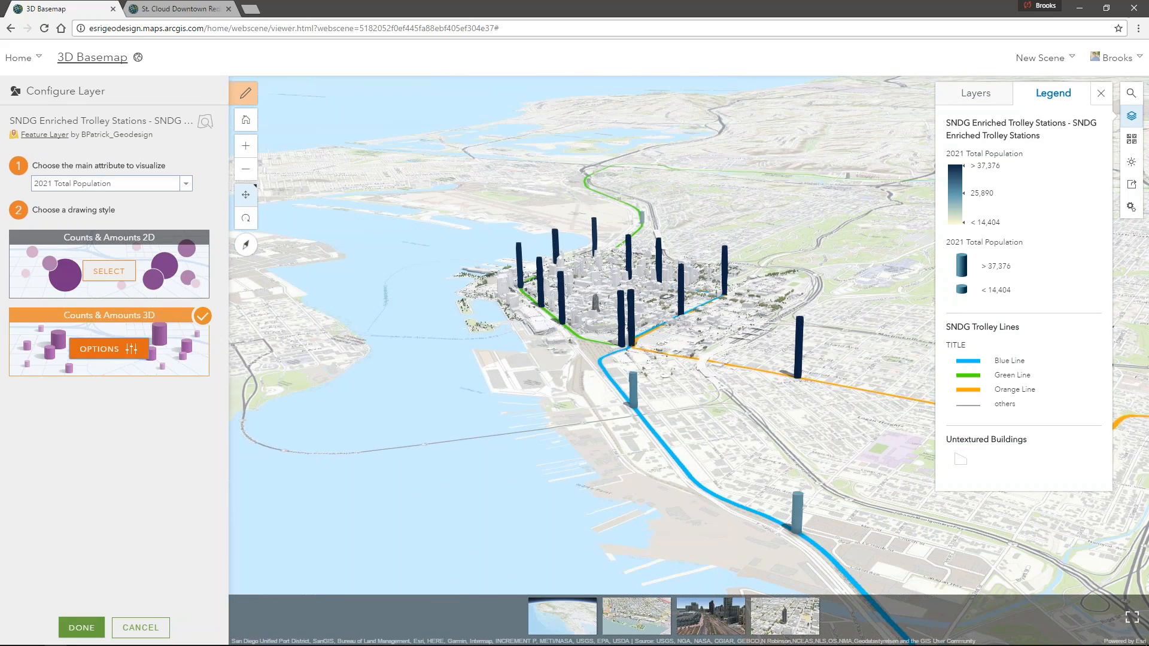
# - In the Counts & Amounts 3D options, set the population style range to 25,800 through 47,556
pyautogui.click(101, 349)
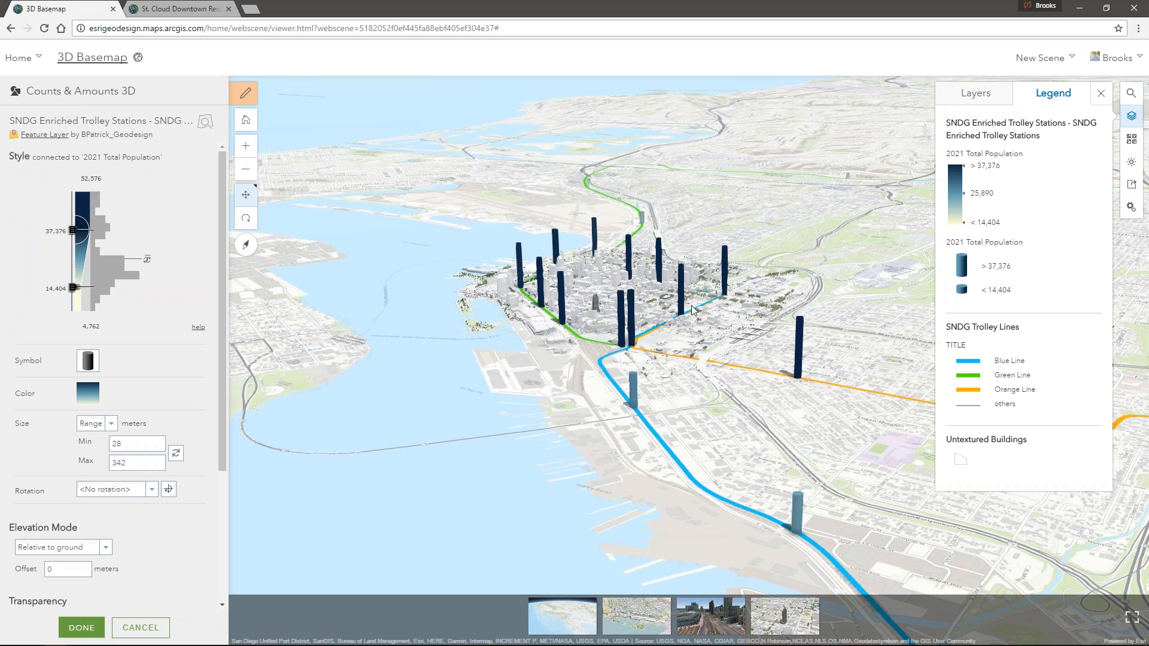
pyautogui.scroll(2, 654, 359)
pyautogui.scroll(1, 654, 359)
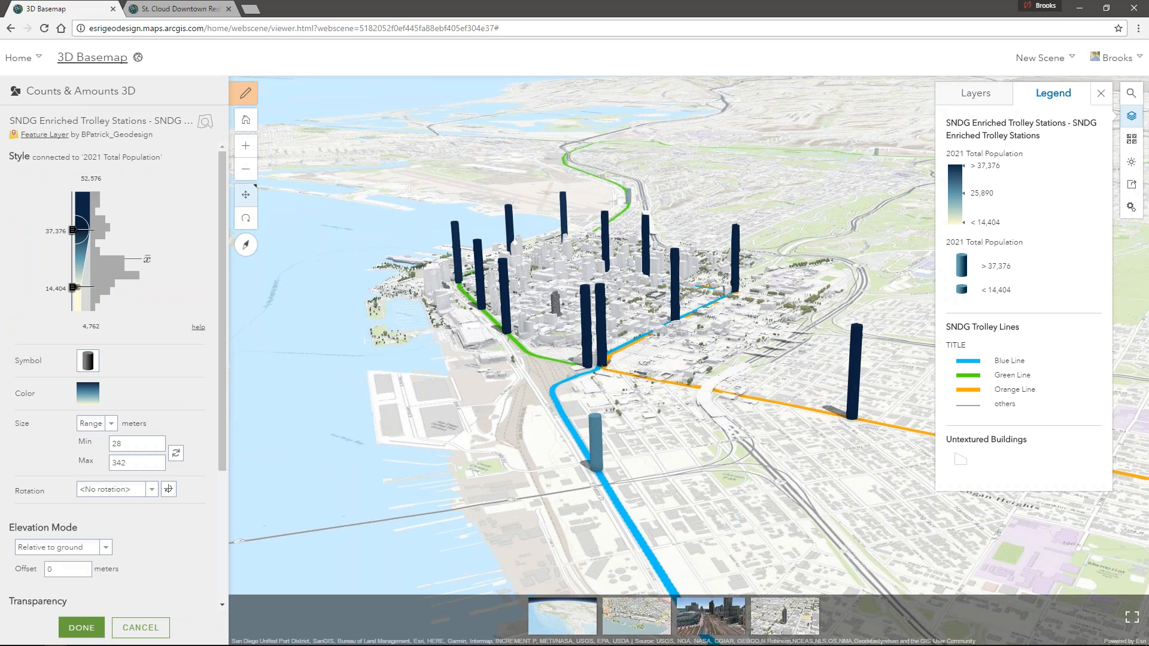
pyautogui.scroll(-2, 653, 359)
pyautogui.moveTo(73, 287); pyautogui.dragTo(73, 205)
pyautogui.moveTo(73, 263)
pyautogui.mouseDown()
pyautogui.moveTo(78, 293)
pyautogui.moveTo(76, 259)
pyautogui.mouseUp()
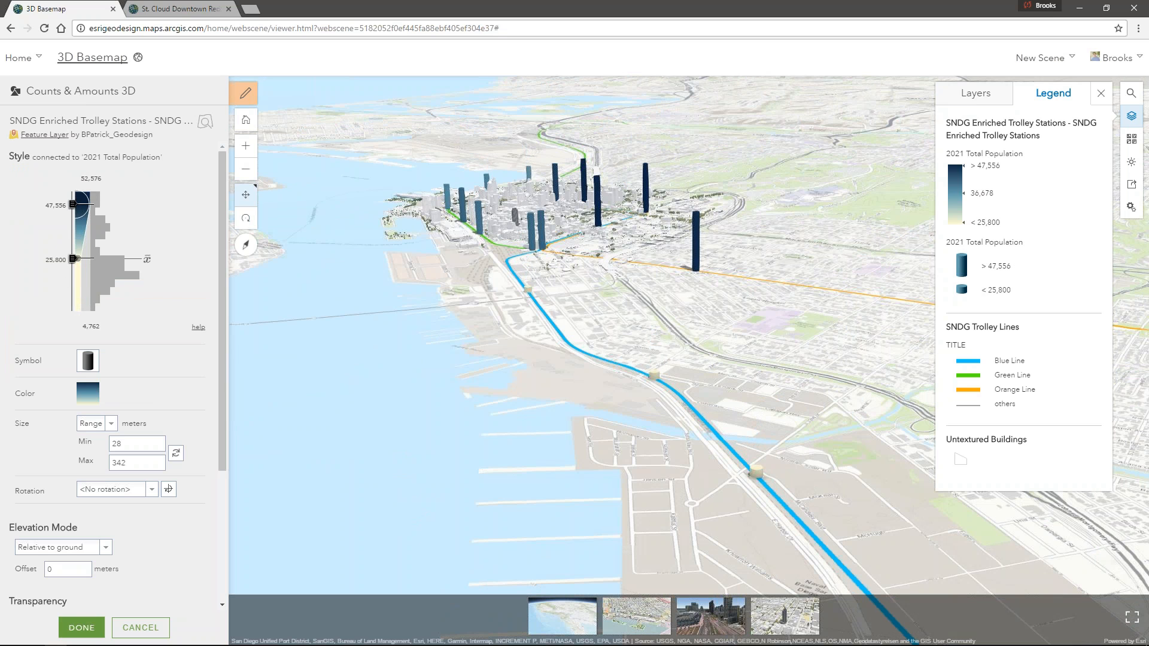
# - Apply the dark red to orange and cream color ramp to the station population columns
pyautogui.click(87, 392)
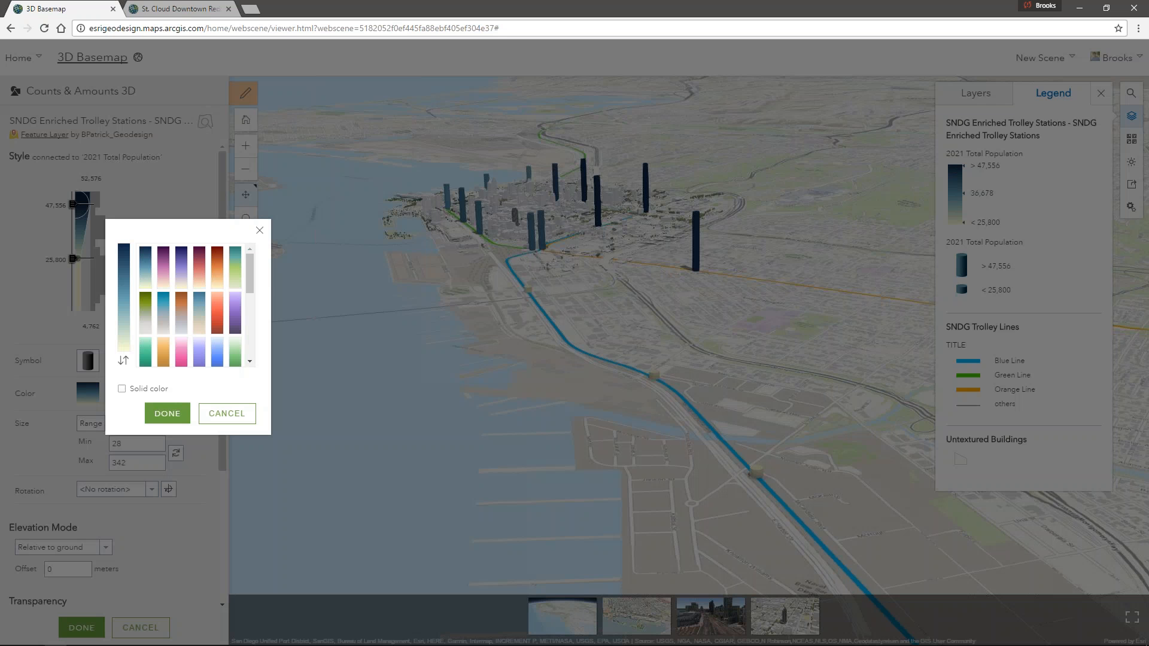
pyautogui.click(218, 271)
pyautogui.click(164, 411)
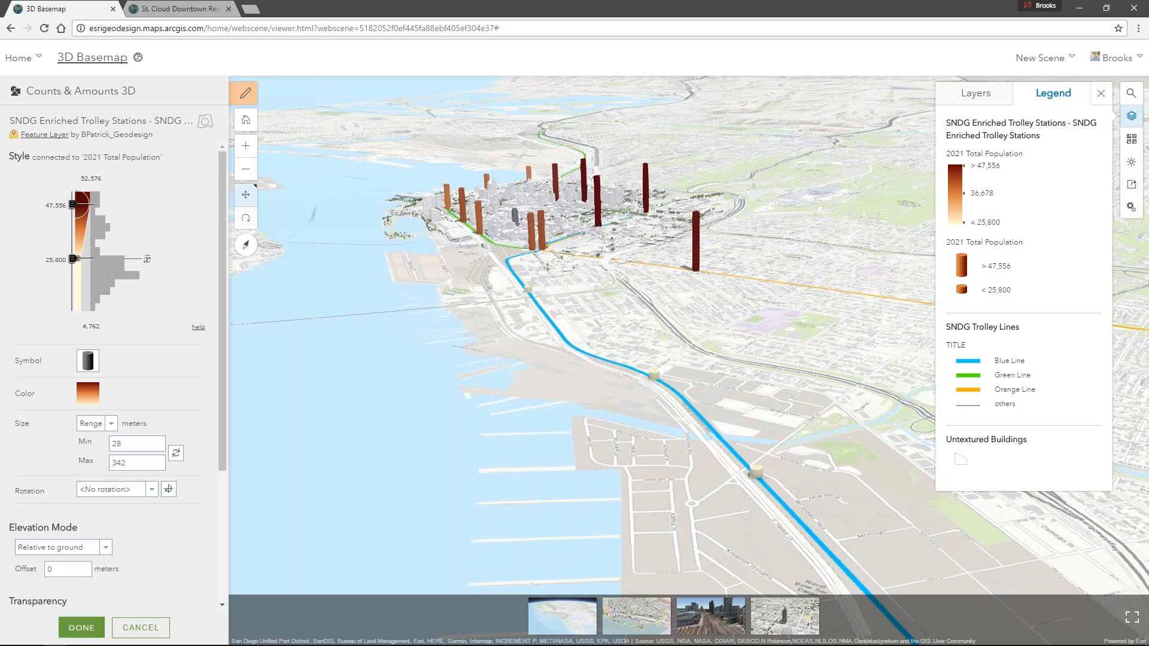
# - Widen the population style range to 4,762 through 51,142 and confirm the trolley station layer's configuration
pyautogui.moveTo(73, 204)
pyautogui.mouseDown()
pyautogui.moveTo(72, 216)
pyautogui.moveTo(73, 195)
pyautogui.mouseUp()
pyautogui.moveTo(72, 259); pyautogui.dragTo(79, 331)
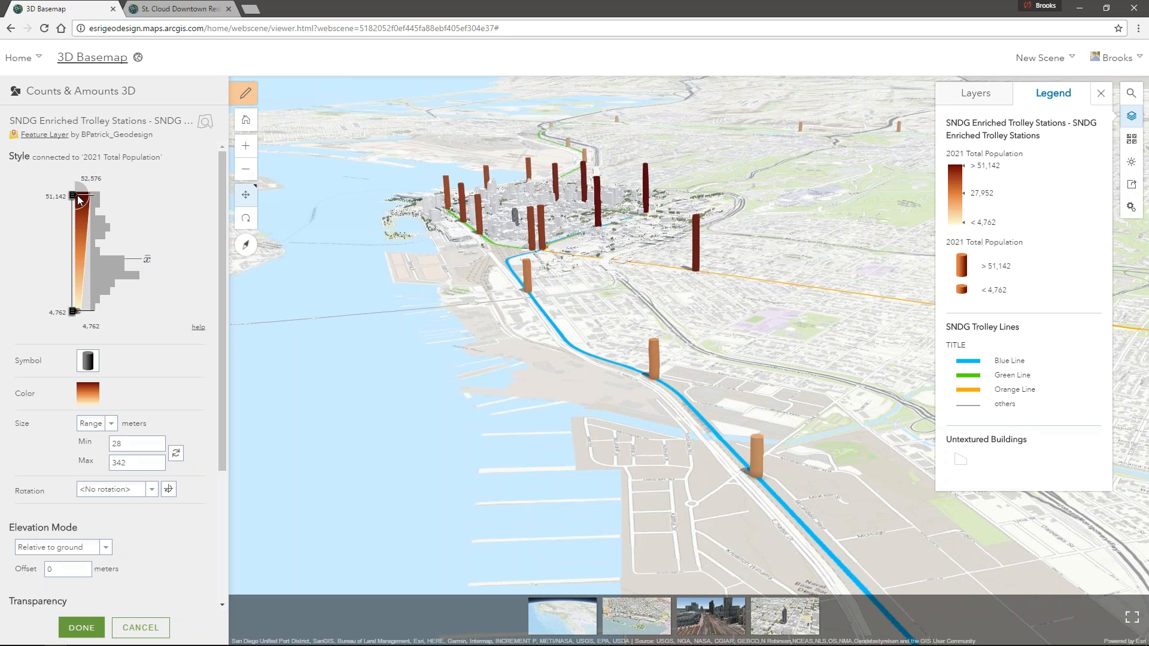
pyautogui.click(82, 627)
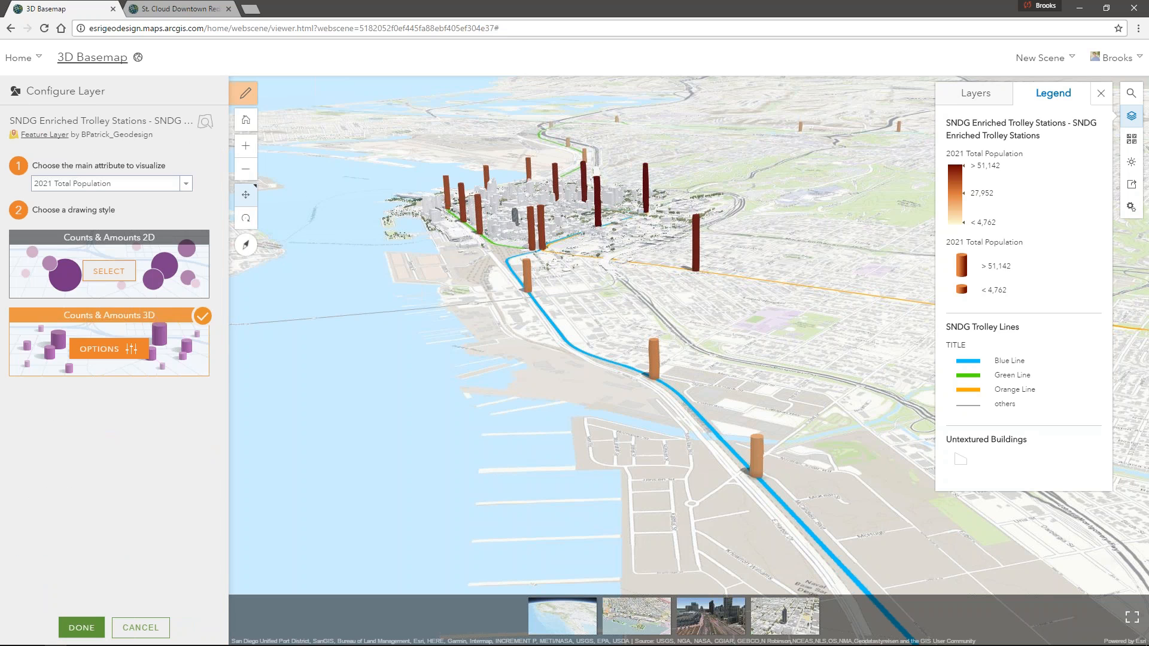
pyautogui.click(81, 627)
# - Capture the trolley station population view as a new slide and preview the 3D Basemap White, Slide 4 and Slide 5 slides
pyautogui.click(207, 555)
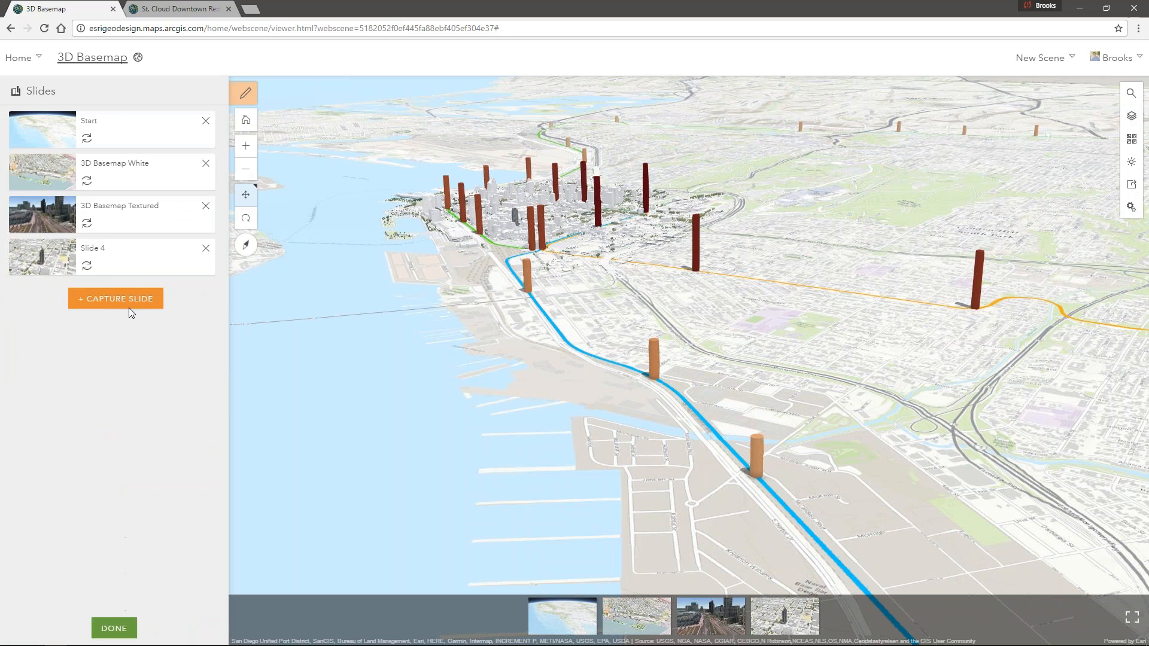
pyautogui.click(128, 308)
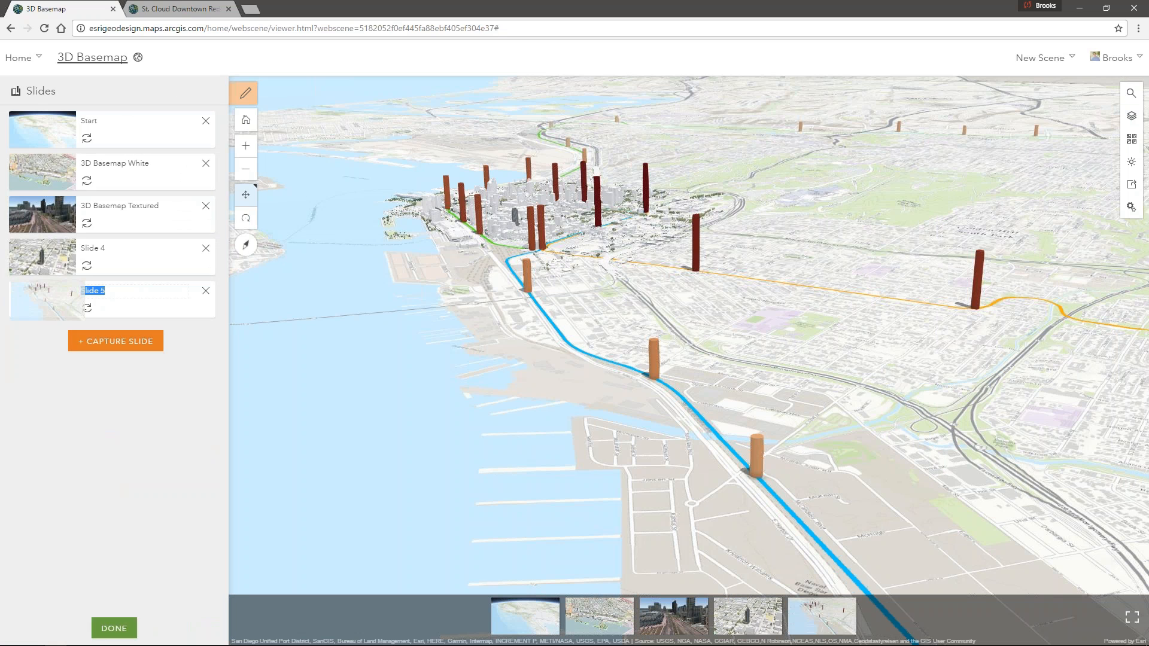
pyautogui.click(41, 173)
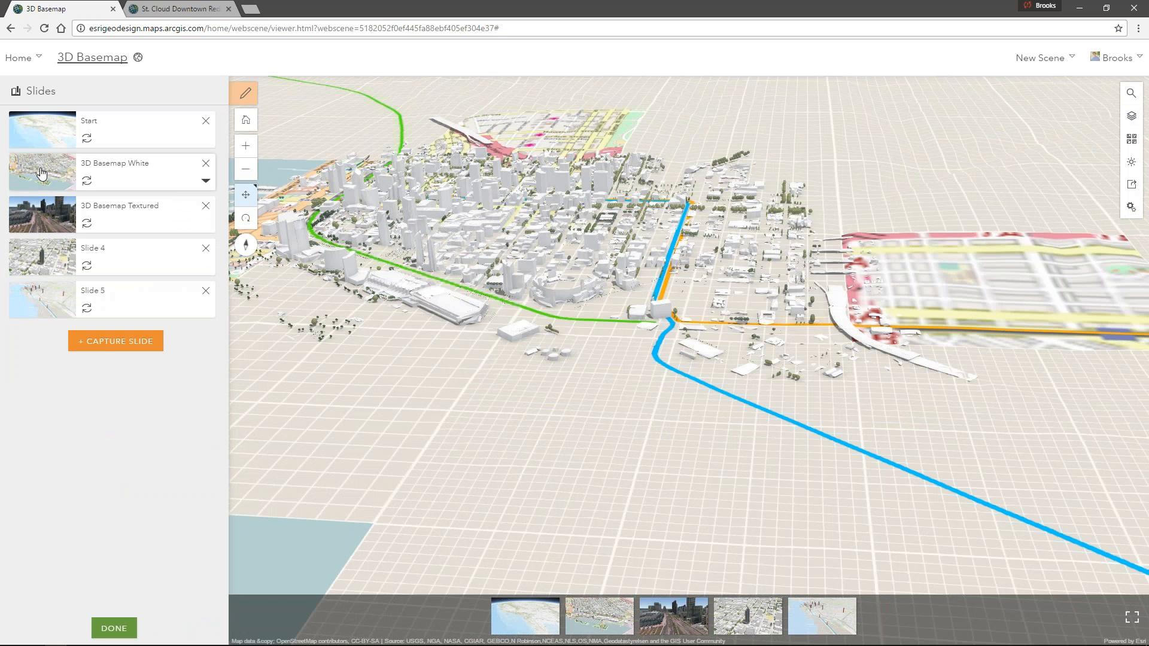
pyautogui.click(40, 269)
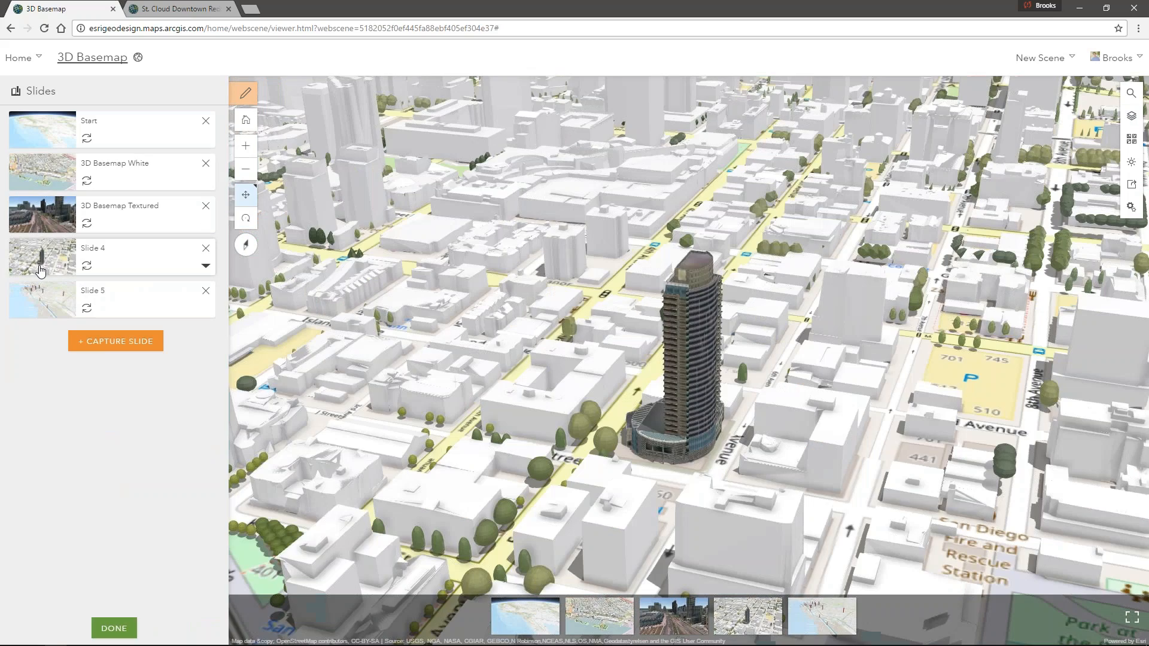
pyautogui.click(46, 299)
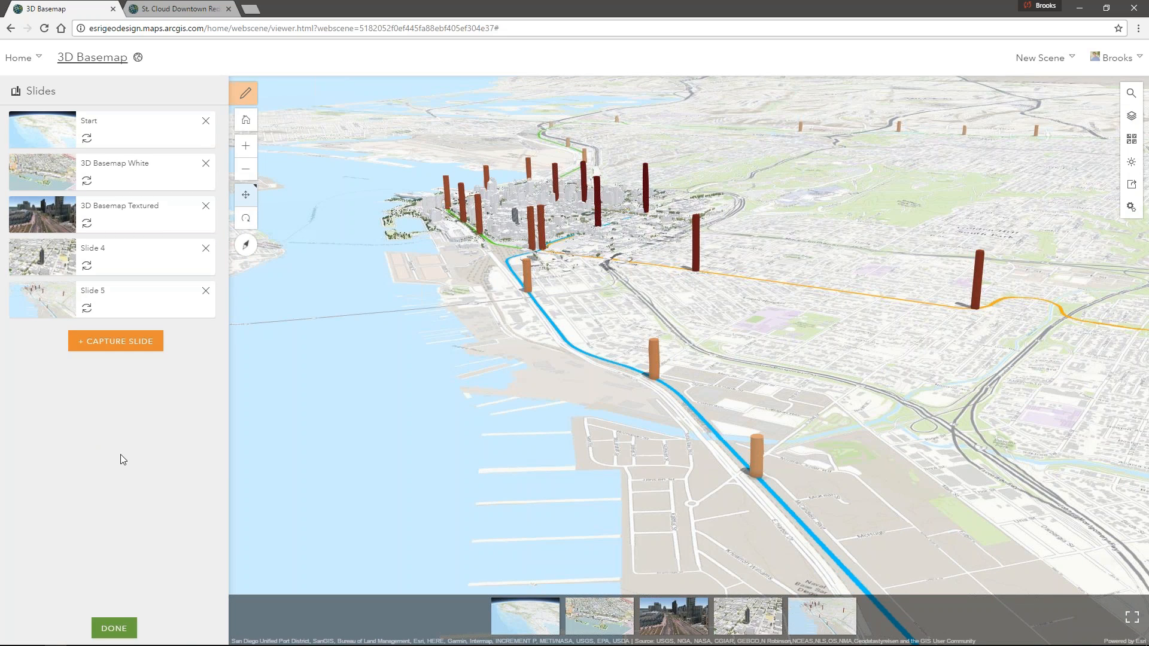
pyautogui.click(121, 619)
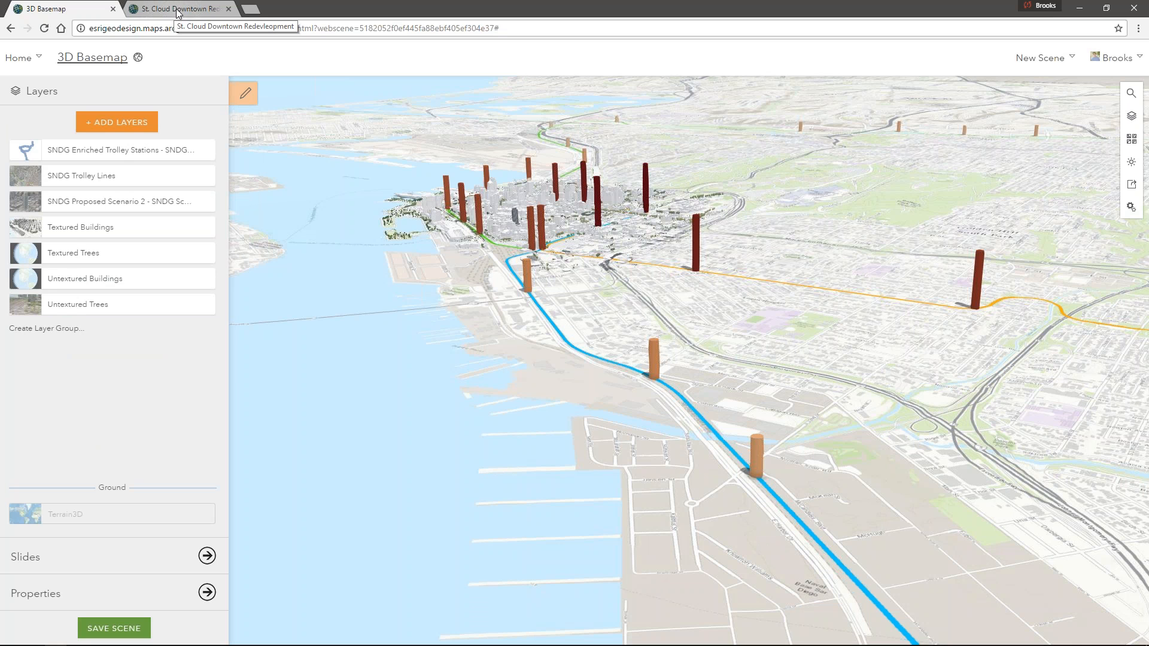
# - Switch to the St. Cloud Downtown Redevelopment scene and inspect the Cathedral of St. Mary and the proposed five-story building
pyautogui.click(178, 9)
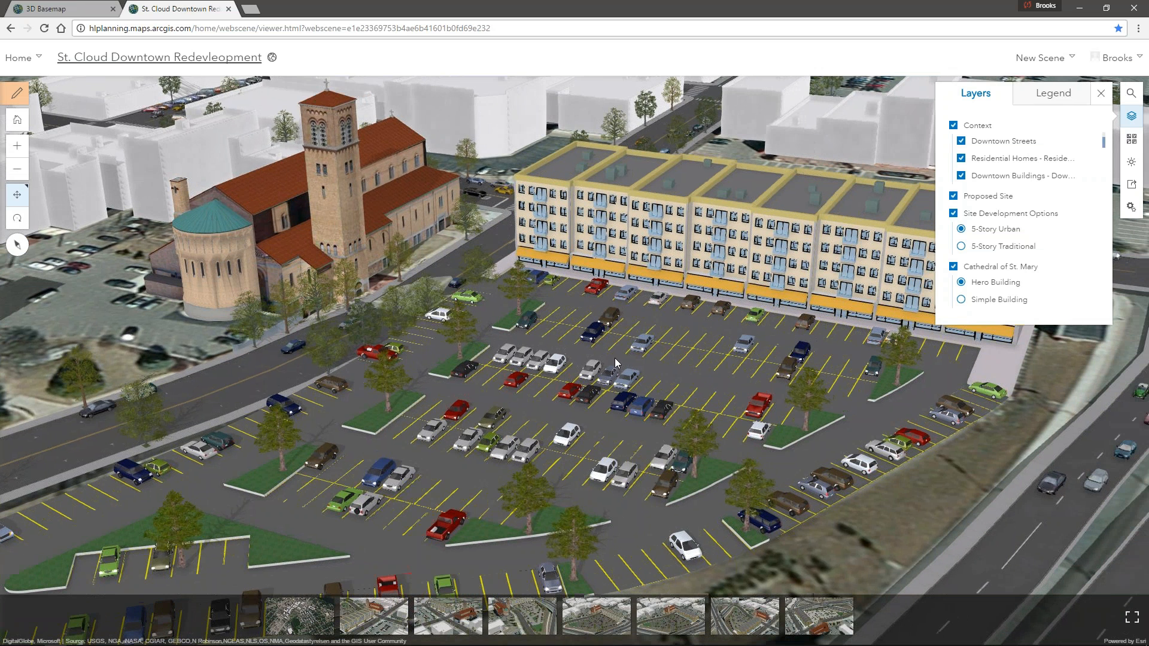
pyautogui.click(342, 214)
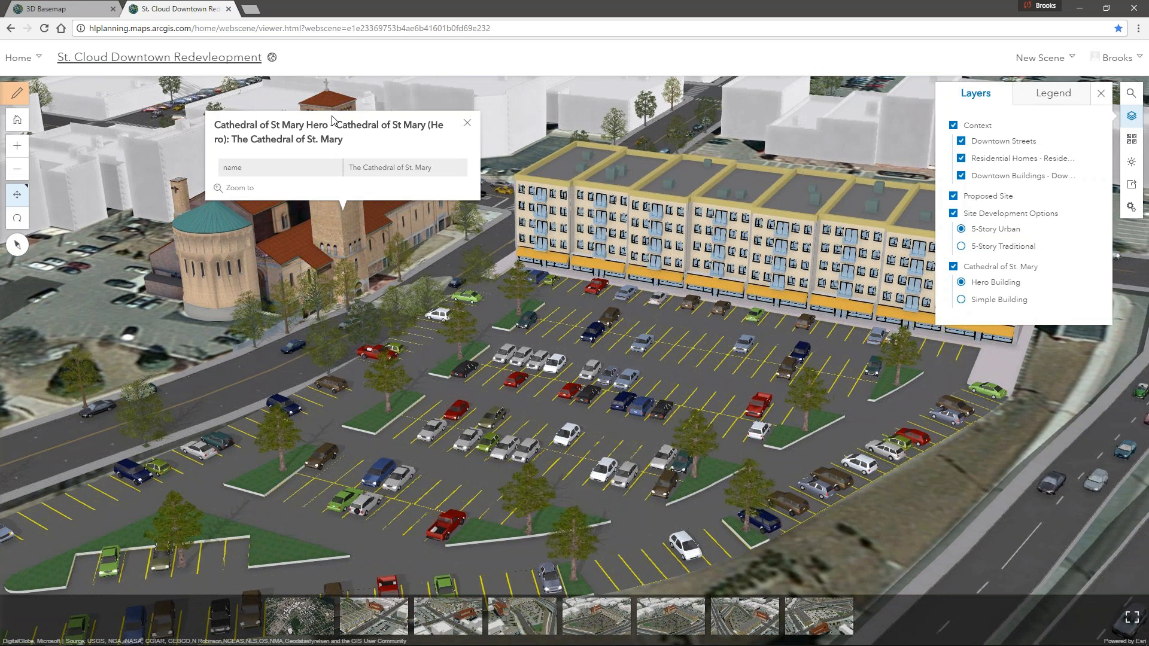
pyautogui.click(626, 233)
pyautogui.click(750, 255)
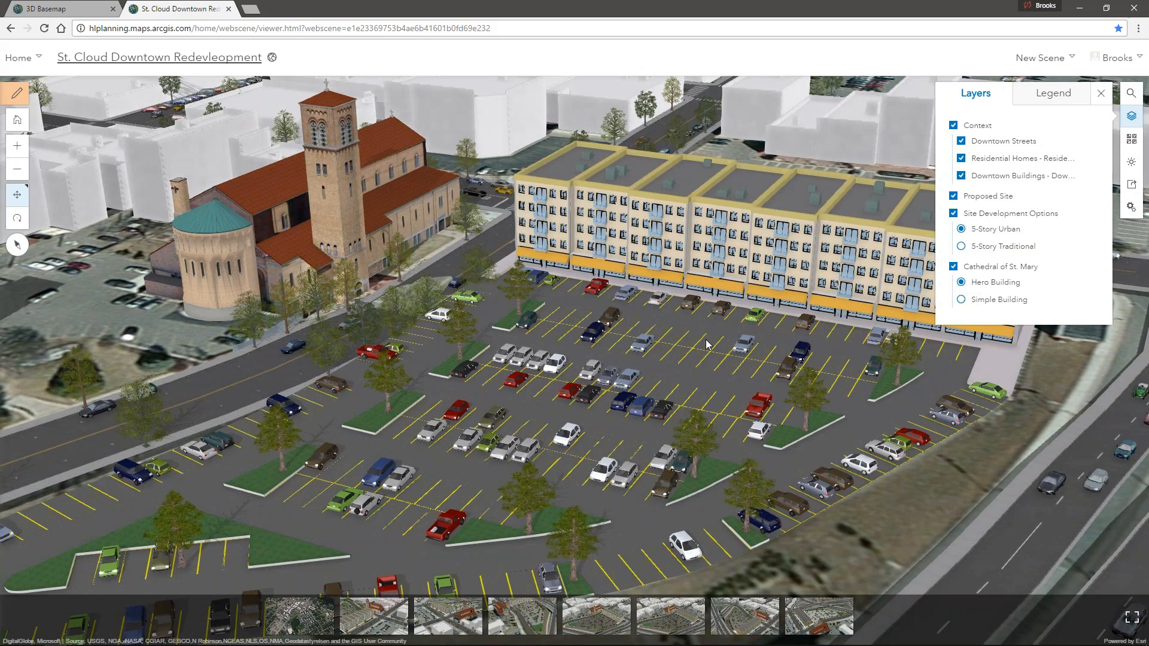
pyautogui.moveTo(706, 346); pyautogui.dragTo(706, 378, button='right')
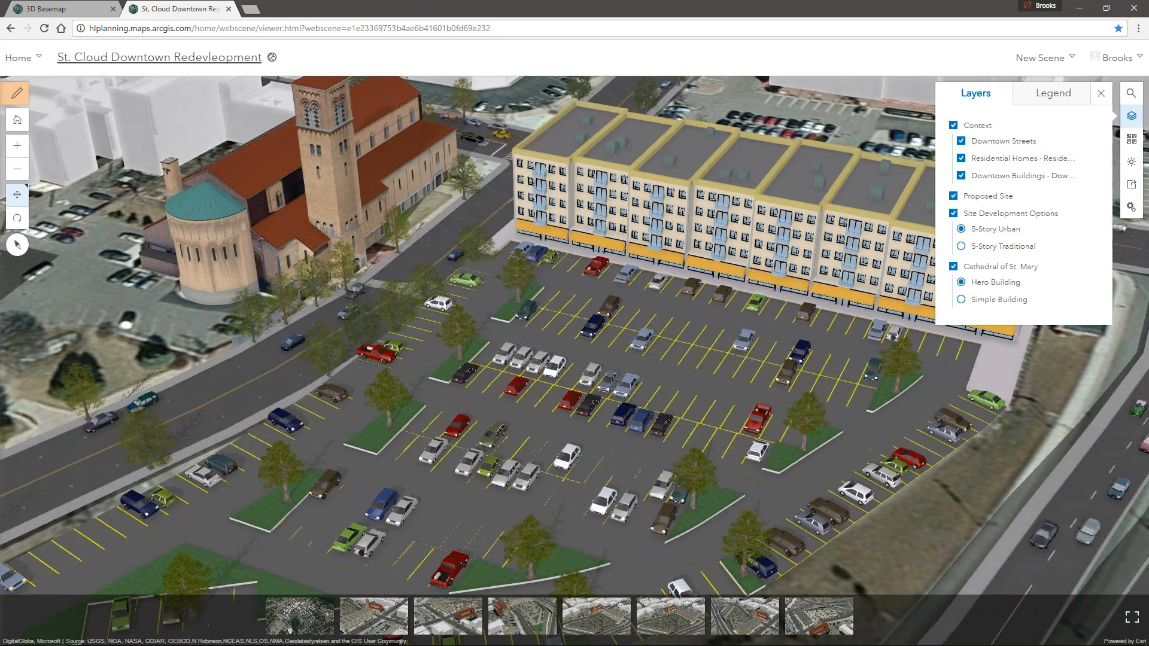
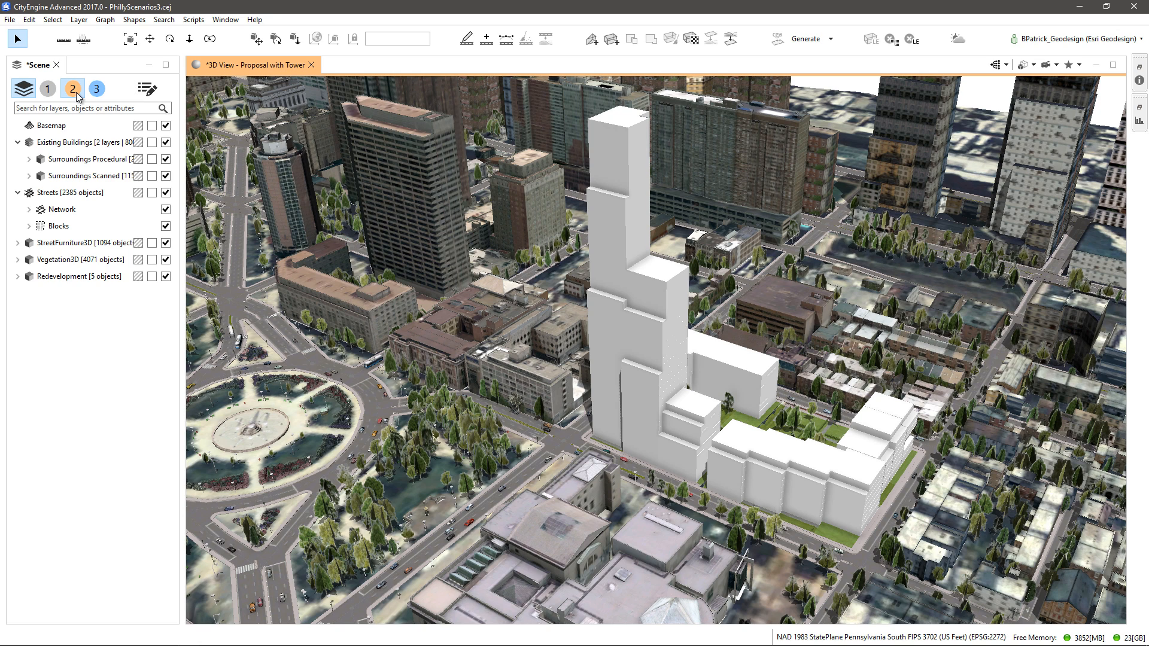
# - In CityEngine, open a second 3D view for Proposal with Office Bldg and switch the first view to scenario 1 and back to Proposal with Tower
pyautogui.click(225, 19)
pyautogui.moveTo(266, 56)
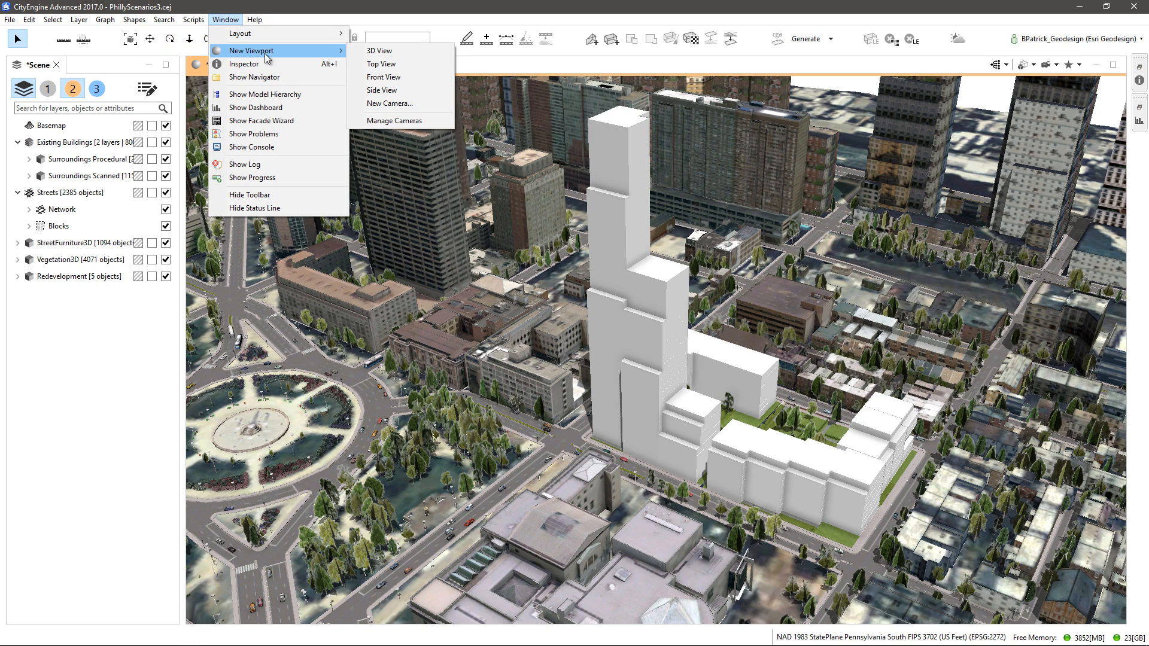
pyautogui.click(379, 51)
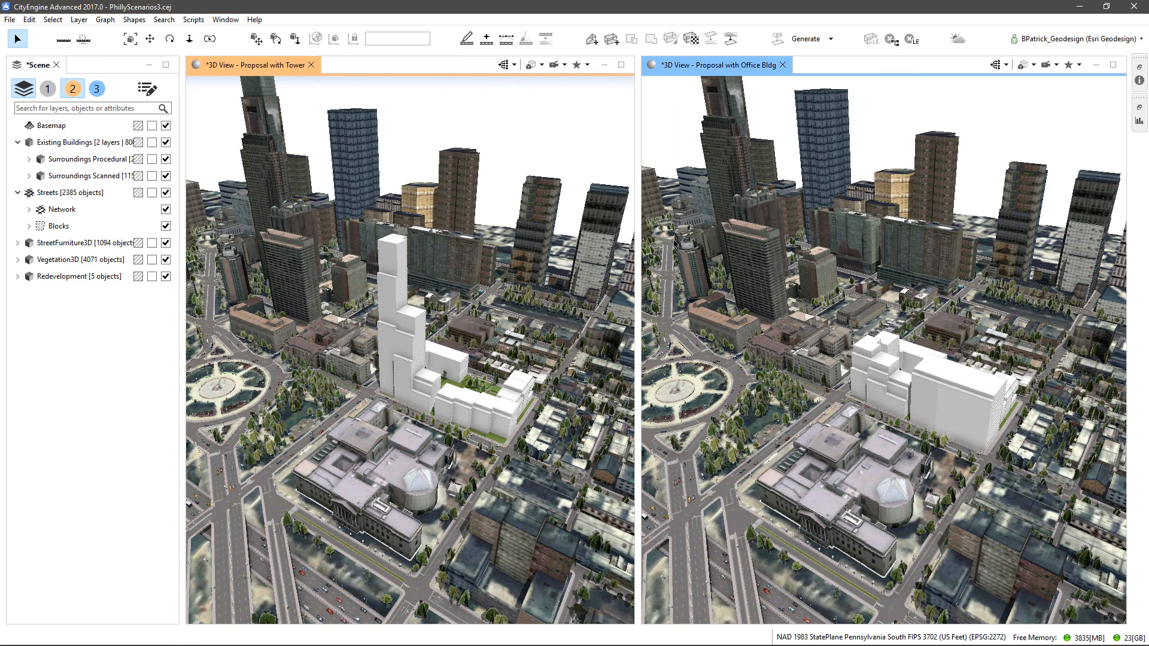
pyautogui.click(49, 90)
pyautogui.click(72, 91)
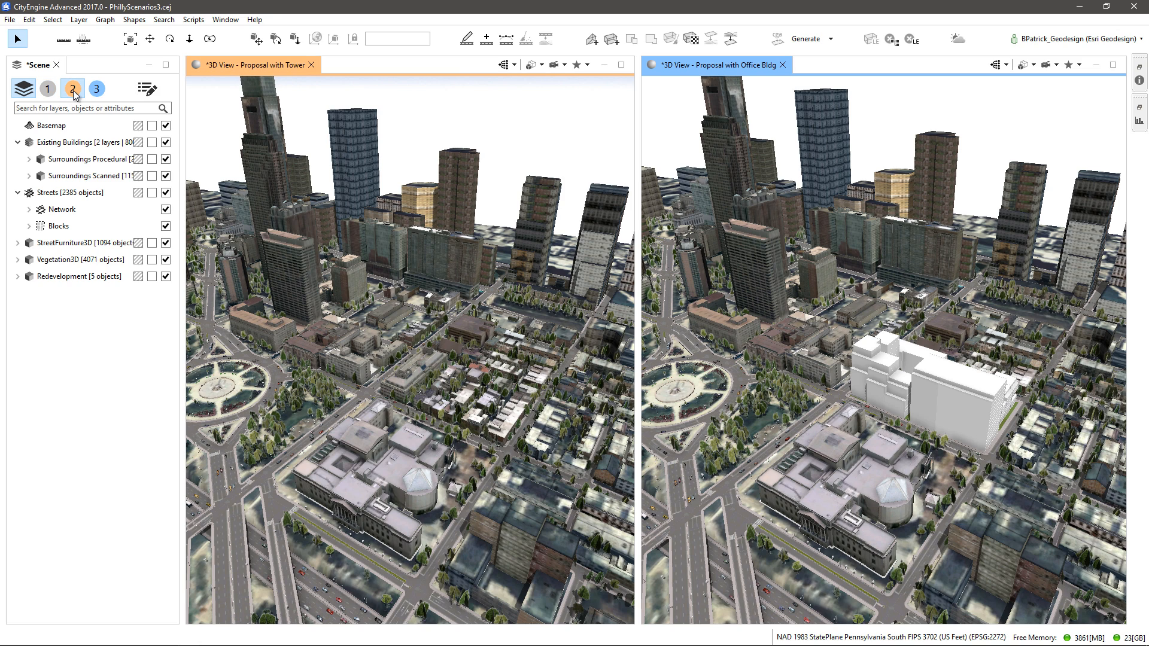
# - Compare both proposals in the dashboard, and close the dashboard and the second 3D view
pyautogui.click(1140, 122)
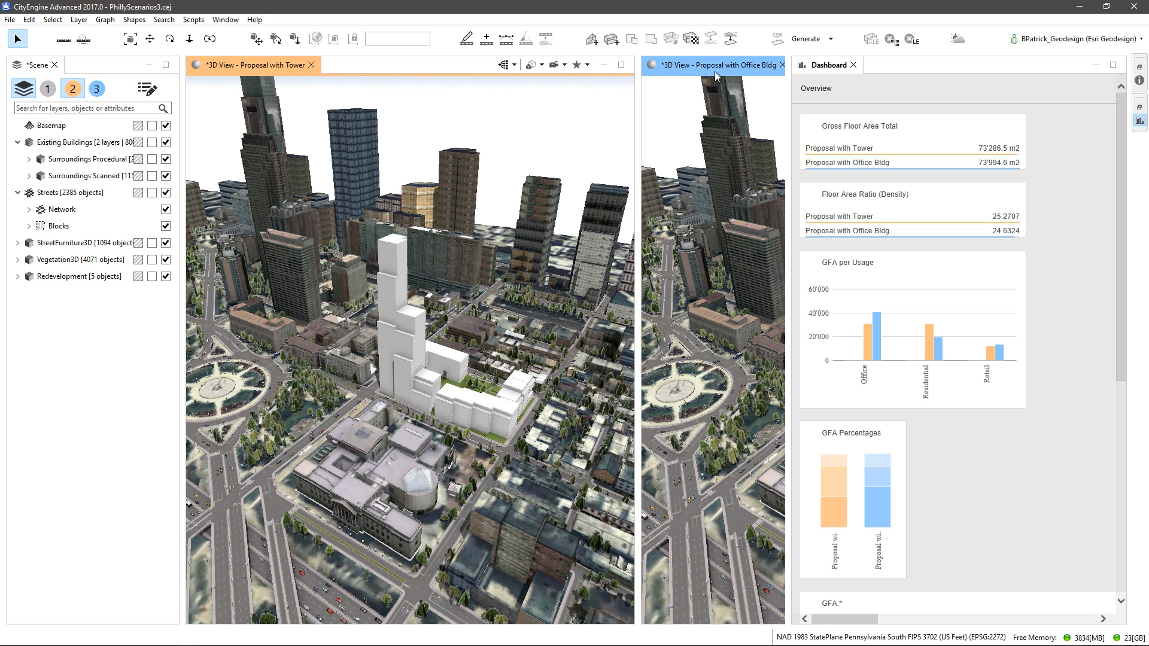
pyautogui.click(853, 65)
pyautogui.click(782, 64)
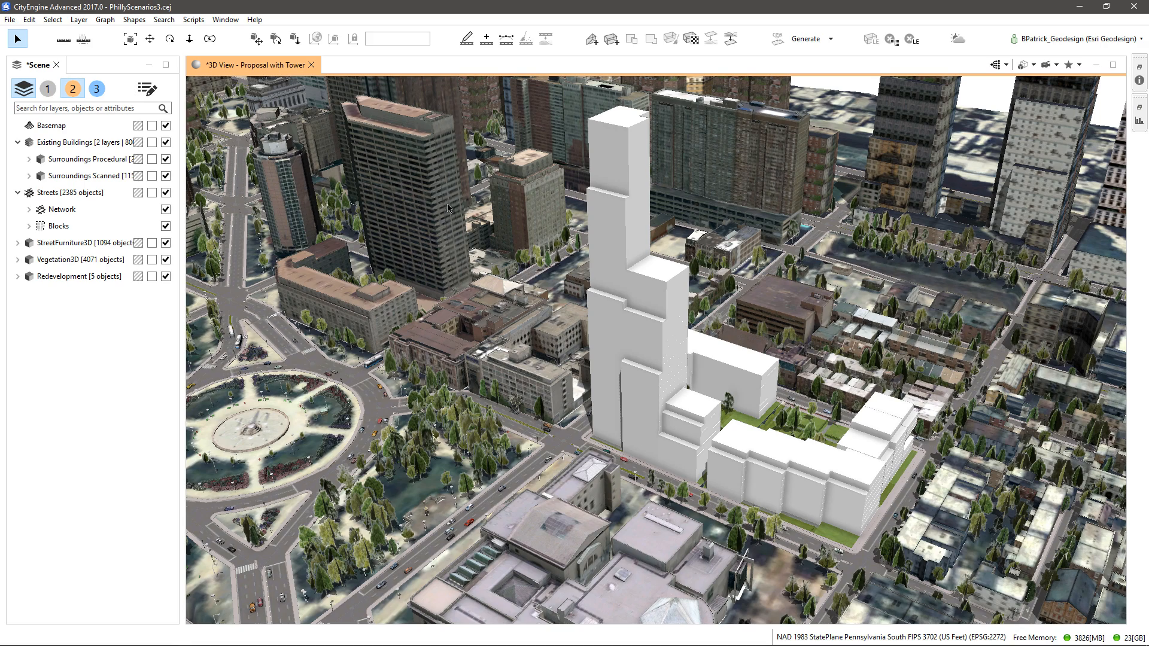
# - Measure the distance from the street to the top of the proposed tower, moving the start point to the tower's base
pyautogui.click(64, 38)
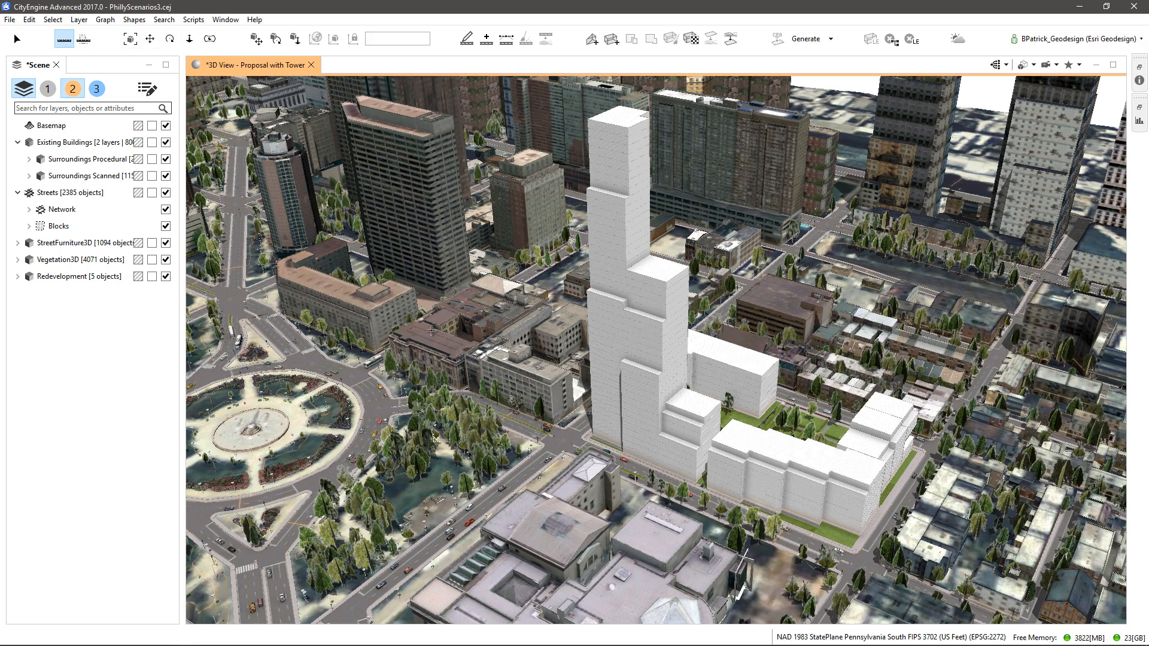
pyautogui.click(551, 450)
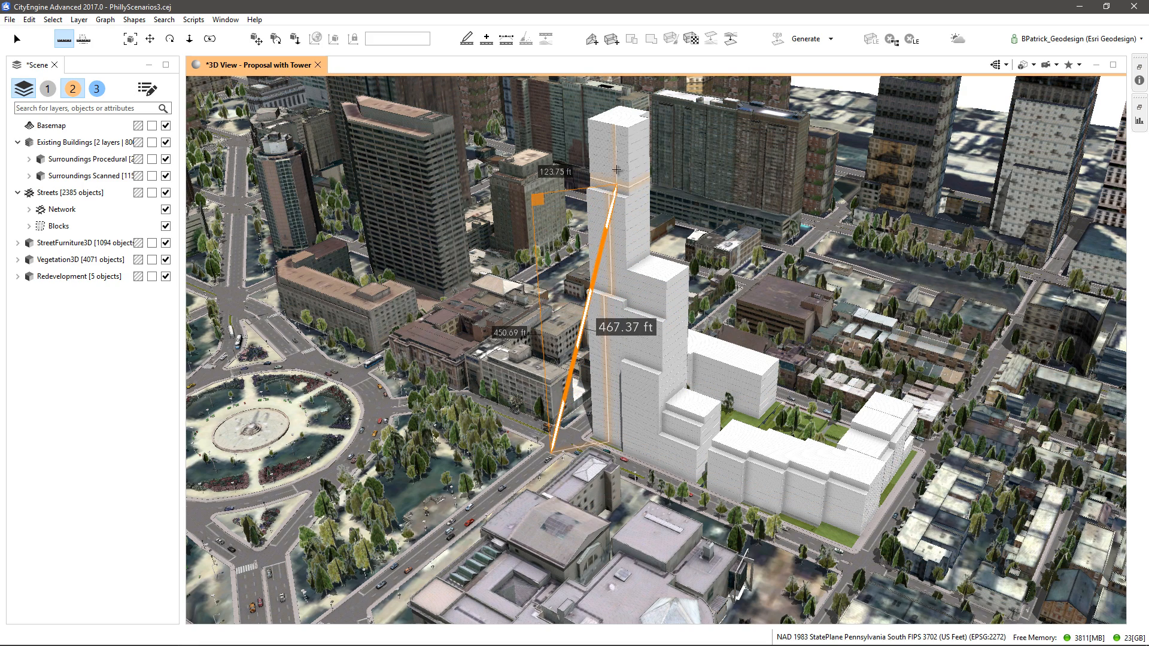
pyautogui.click(611, 127)
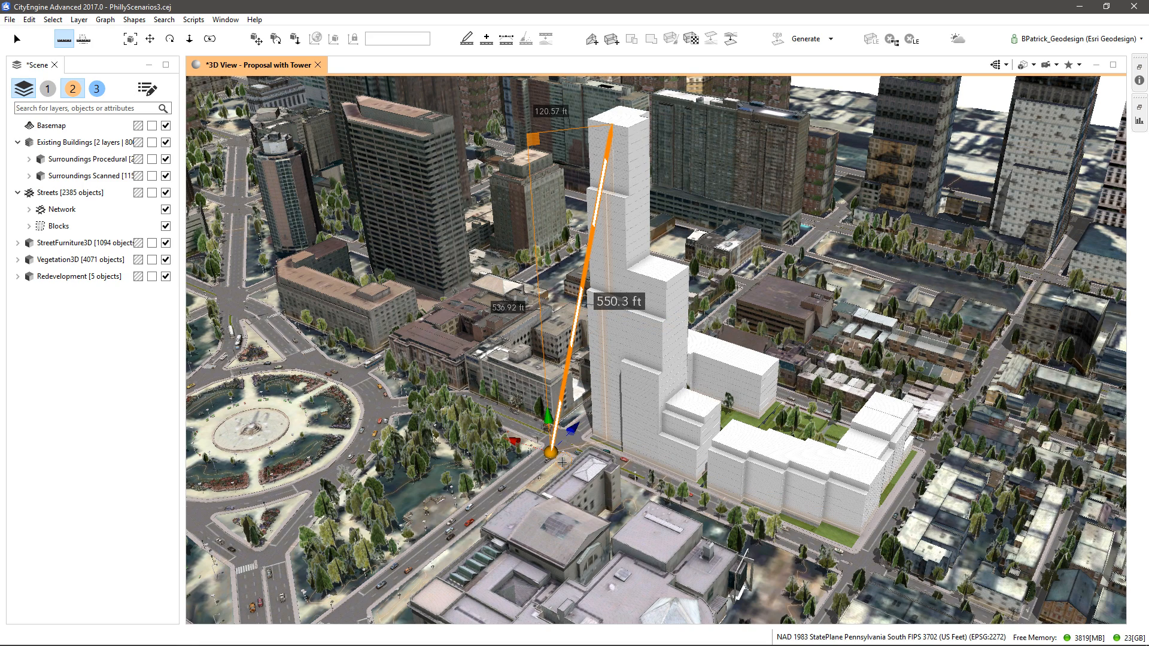
pyautogui.moveTo(549, 450); pyautogui.dragTo(622, 457)
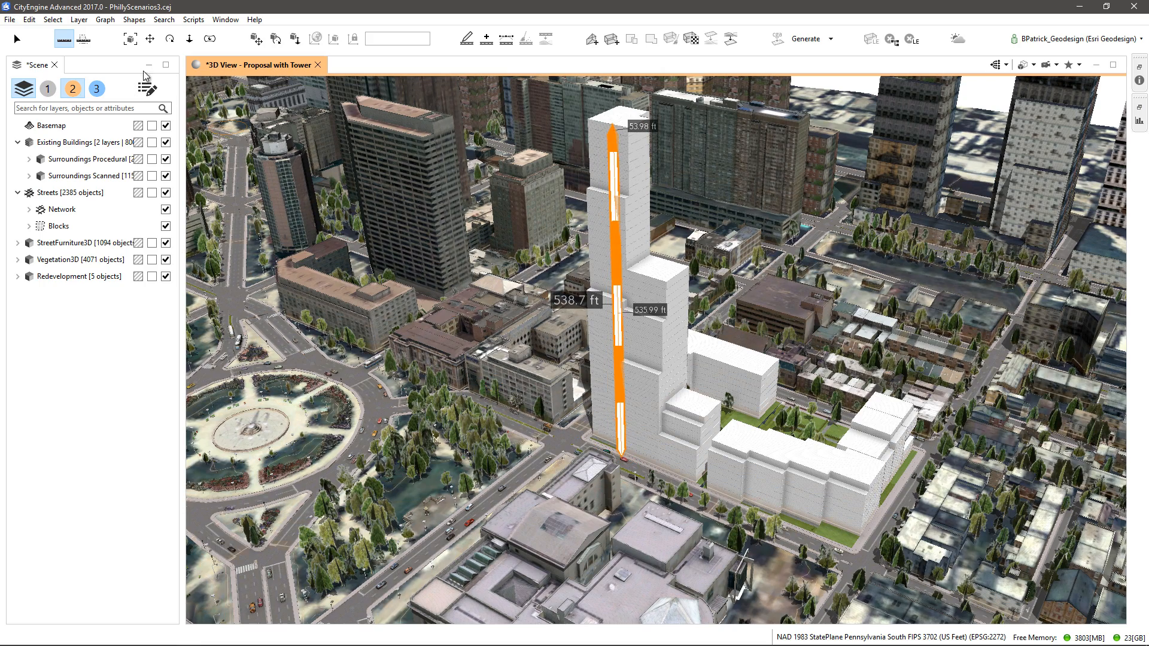
# - Measure the area of the street strip in front of the redevelopment, extend its corner to the fountain circle, and clear the measurement
pyautogui.click(84, 40)
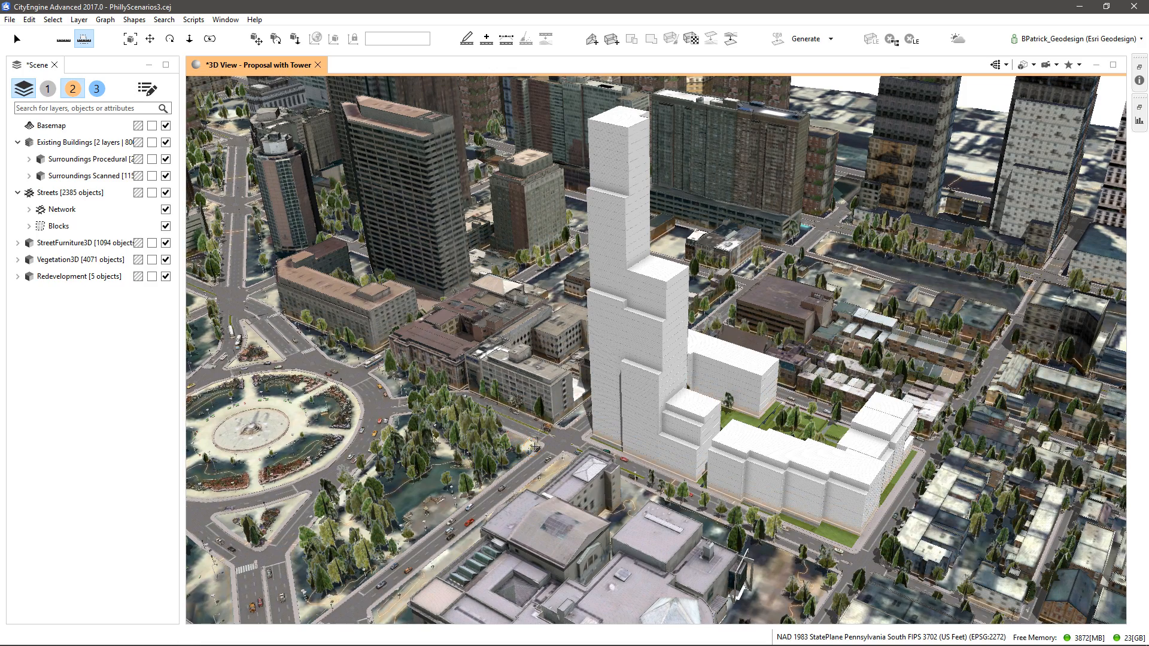
pyautogui.click(531, 448)
pyautogui.click(551, 426)
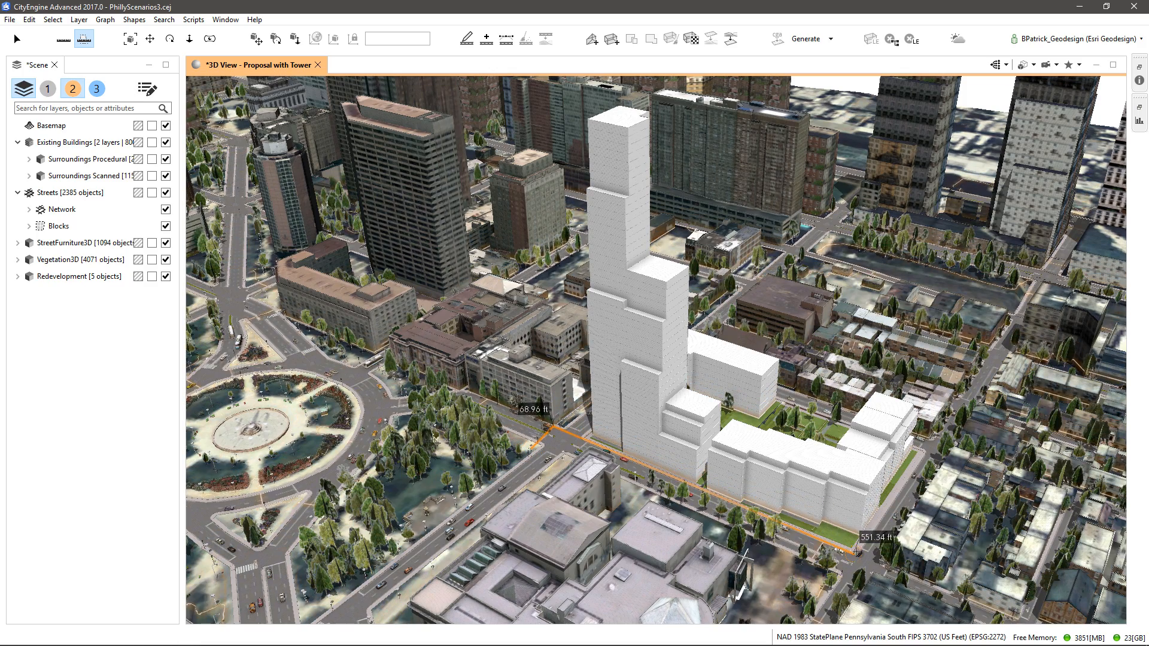
pyautogui.click(853, 553)
pyautogui.click(838, 571)
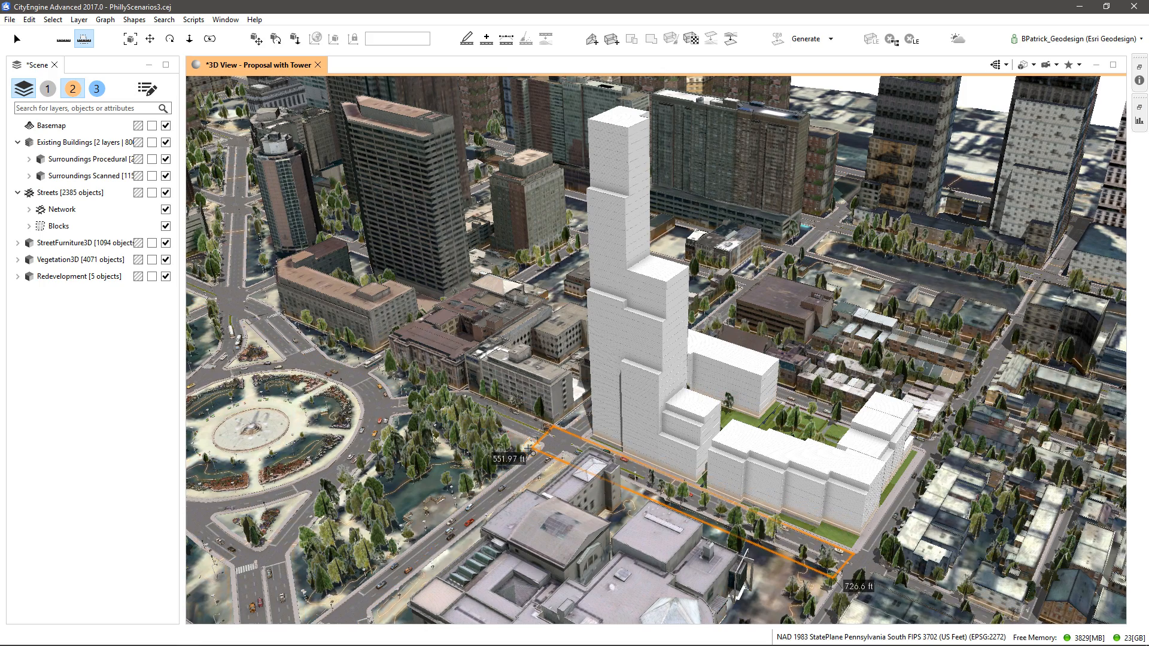
pyautogui.click(531, 449)
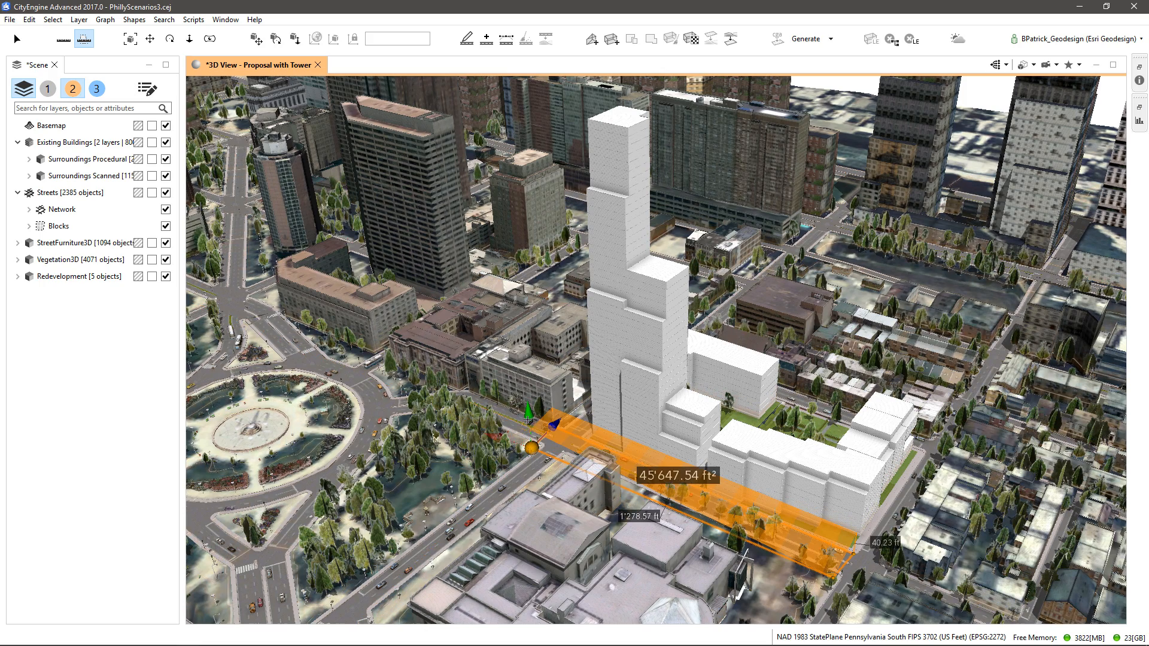
pyautogui.moveTo(531, 450); pyautogui.dragTo(348, 436)
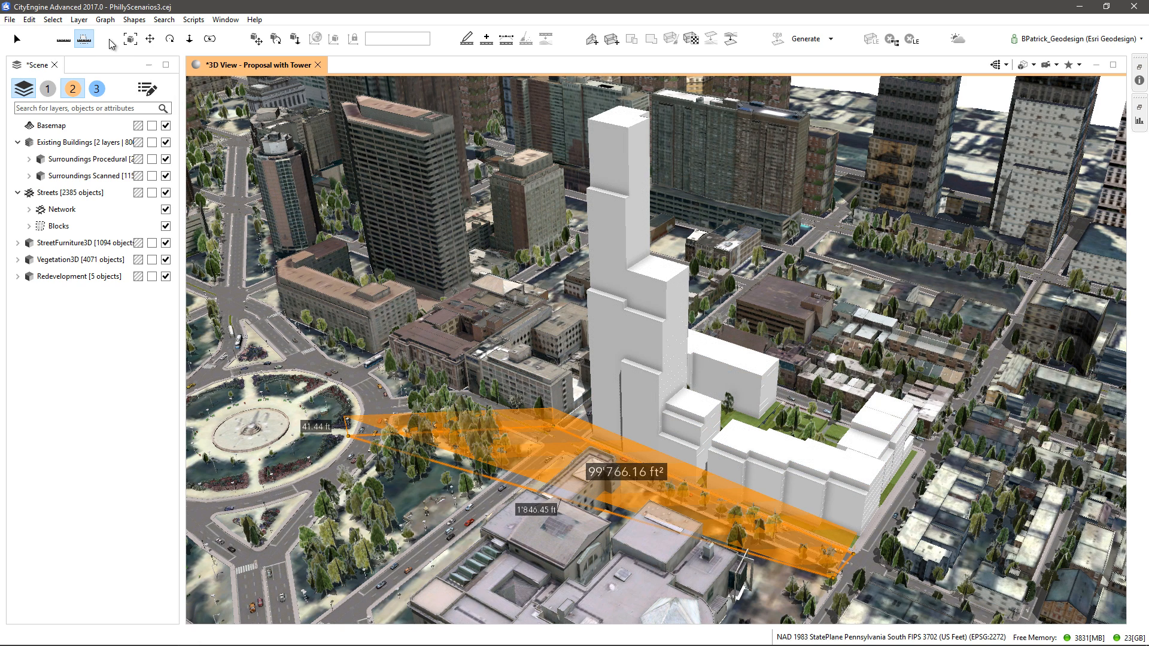
pyautogui.click(85, 41)
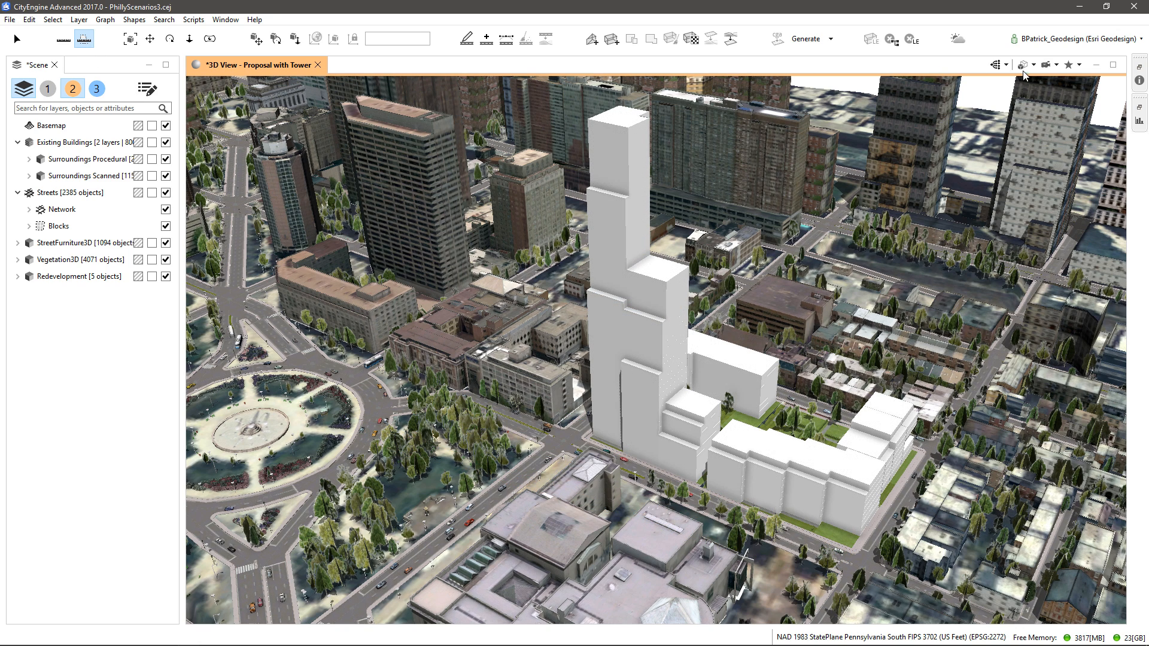
# - Go to the Local Edits - Building and Fence bookmark and lower the building to three storeys with its total height handle
pyautogui.click(1079, 65)
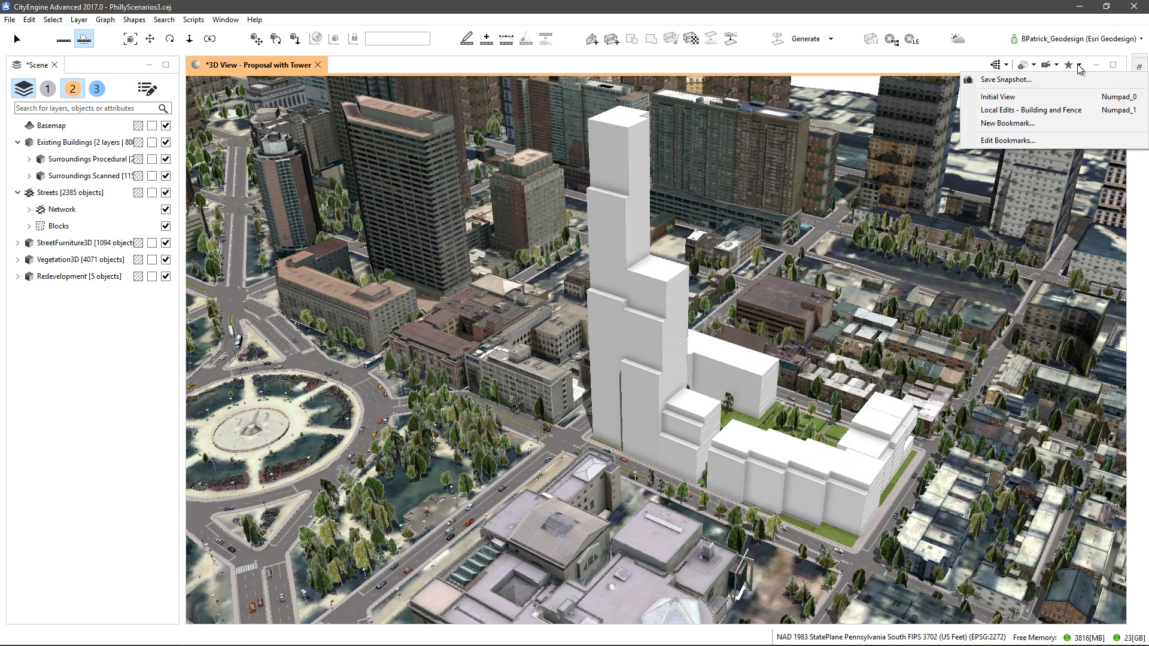
pyautogui.click(1068, 111)
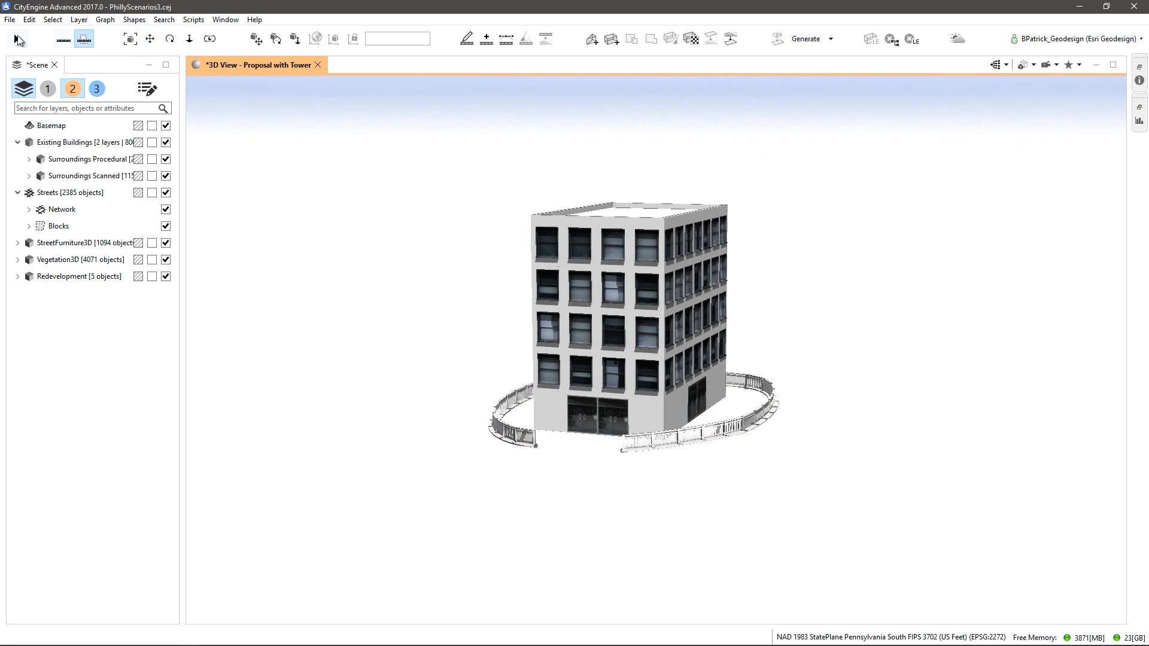
pyautogui.click(16, 39)
pyautogui.click(634, 341)
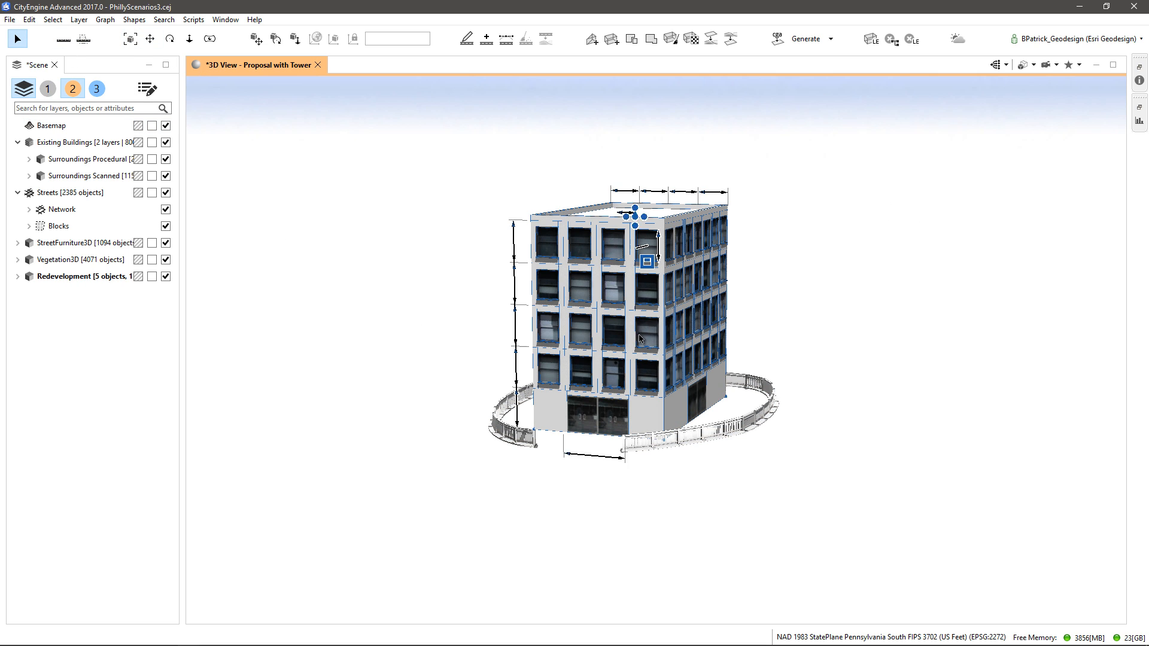
pyautogui.scroll(2, 619, 273)
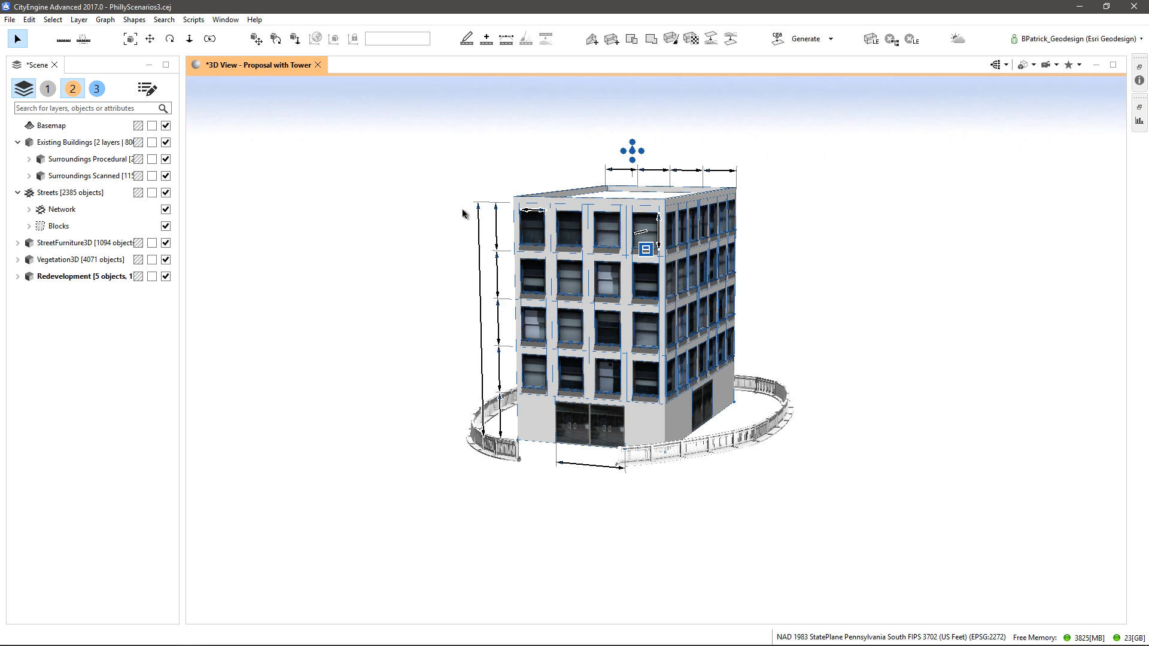
pyautogui.moveTo(476, 207); pyautogui.dragTo(494, 287)
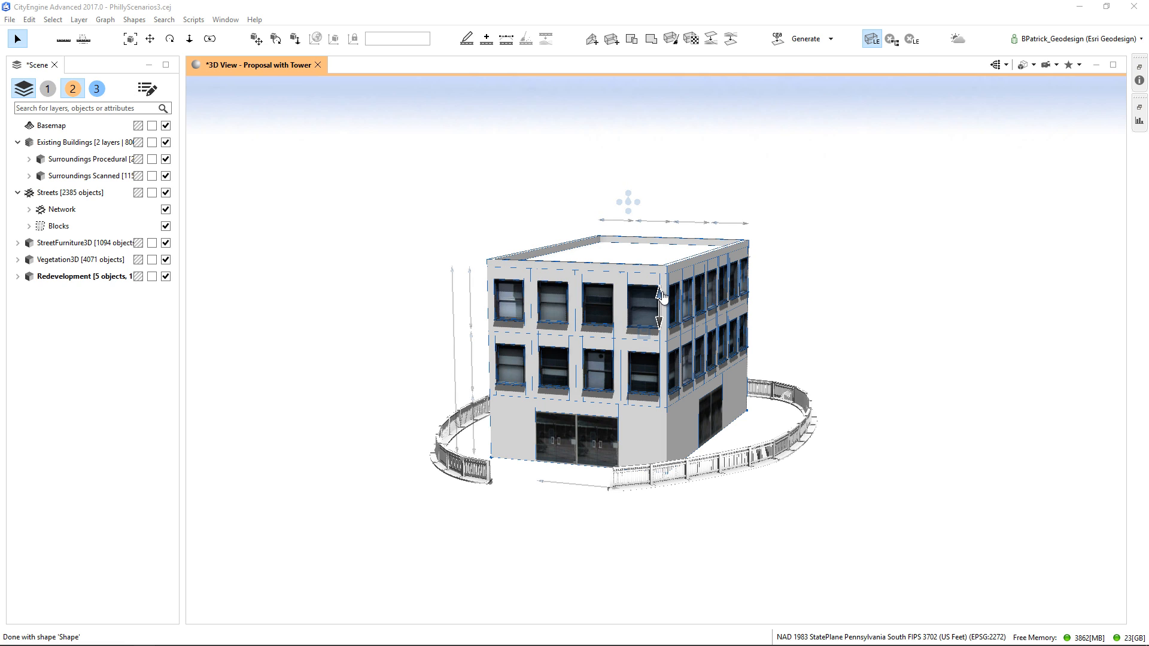
# - Use local edits to make the third top-floor front window taller and increase the height of both windows in the corner column
pyautogui.moveTo(662, 296); pyautogui.dragTo(664, 302)
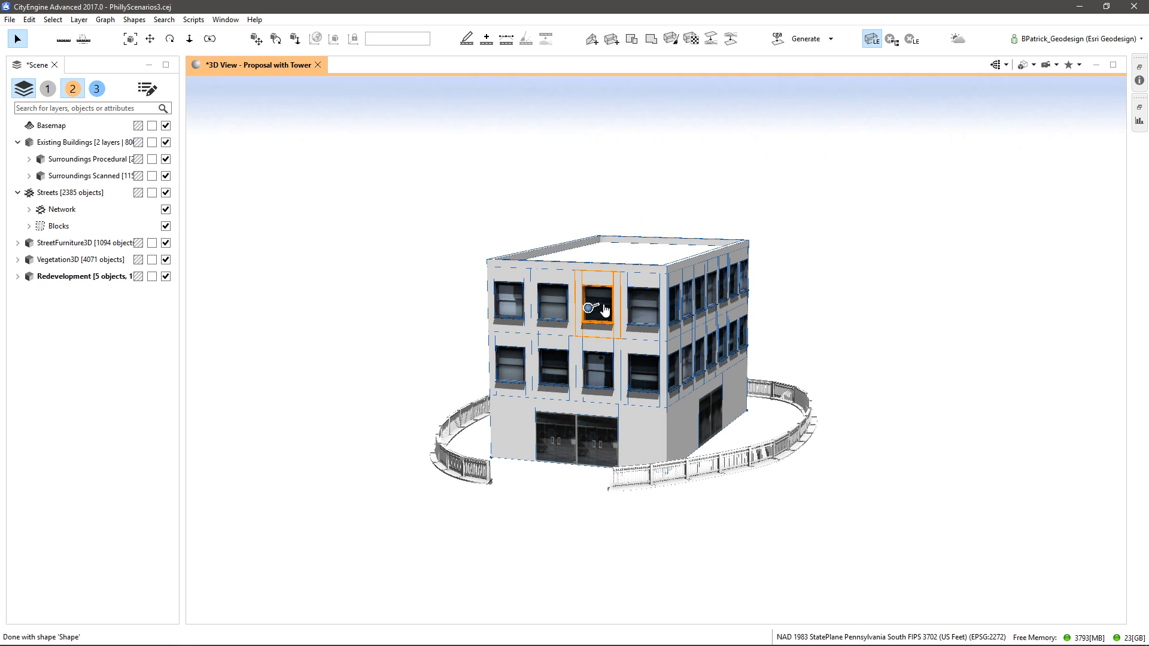
pyautogui.moveTo(613, 294); pyautogui.dragTo(616, 281)
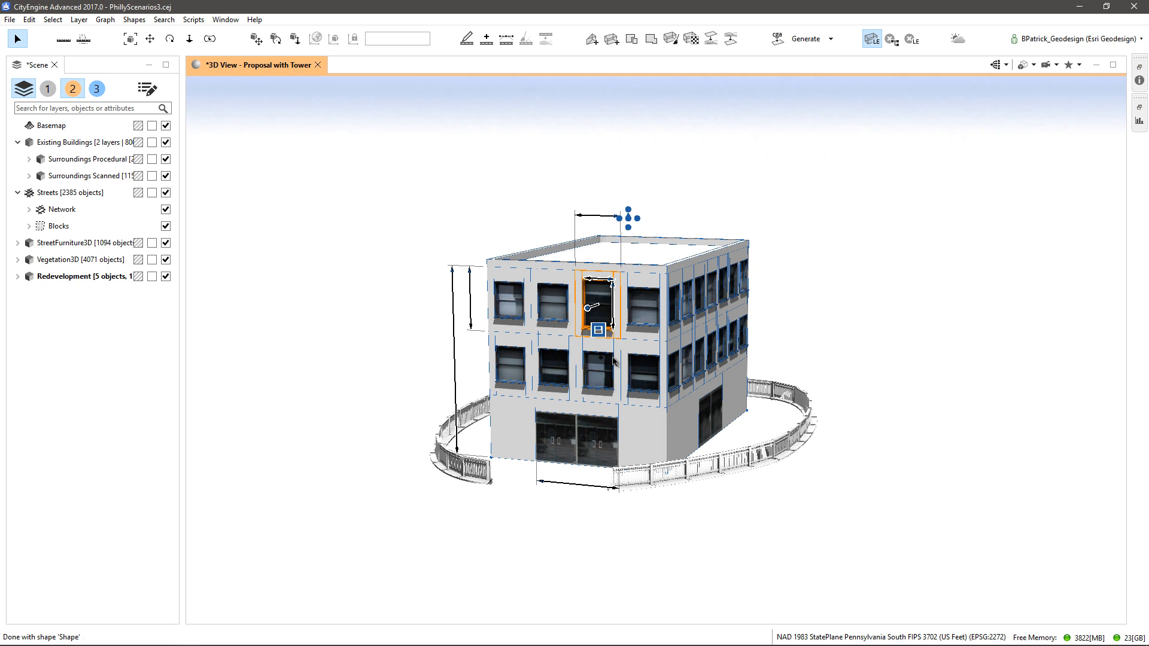
pyautogui.click(657, 322)
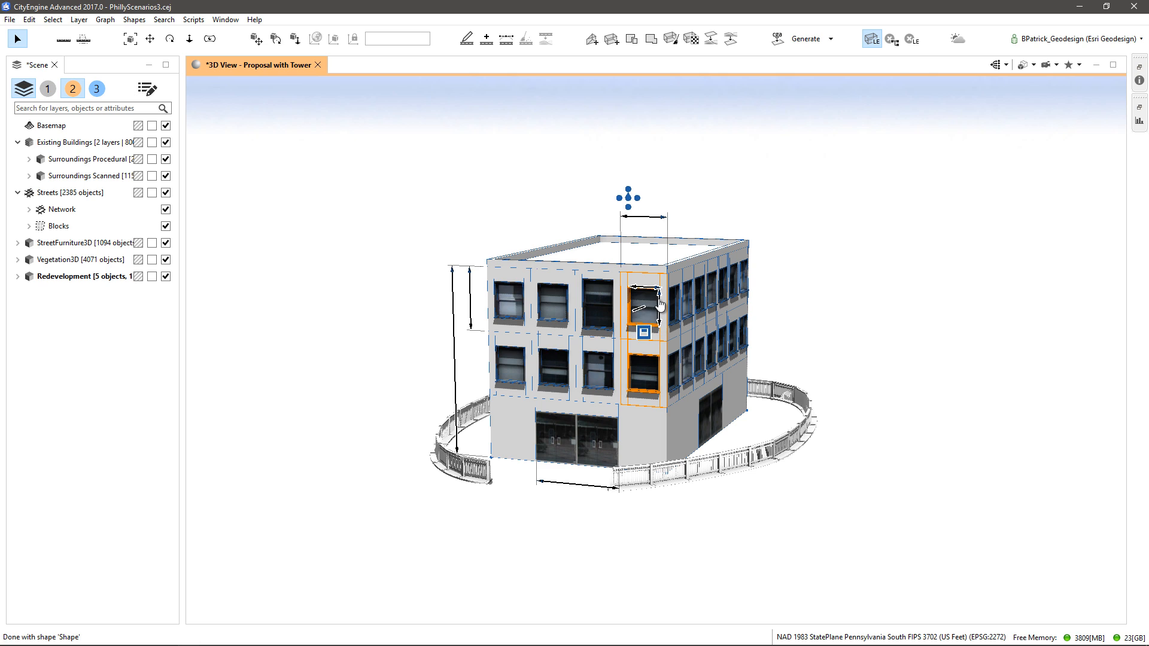
pyautogui.moveTo(659, 305); pyautogui.dragTo(654, 287)
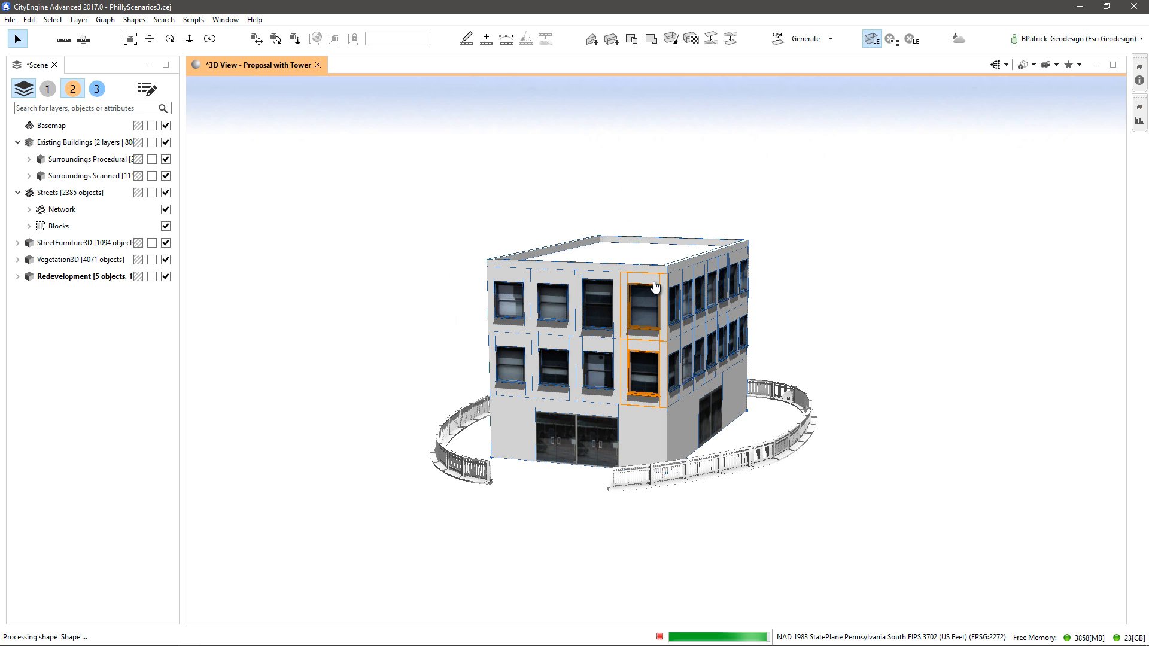
# - Widen the corner window column, enable balconies on both of its windows, and clear the selection
pyautogui.moveTo(661, 221); pyautogui.dragTo(709, 219)
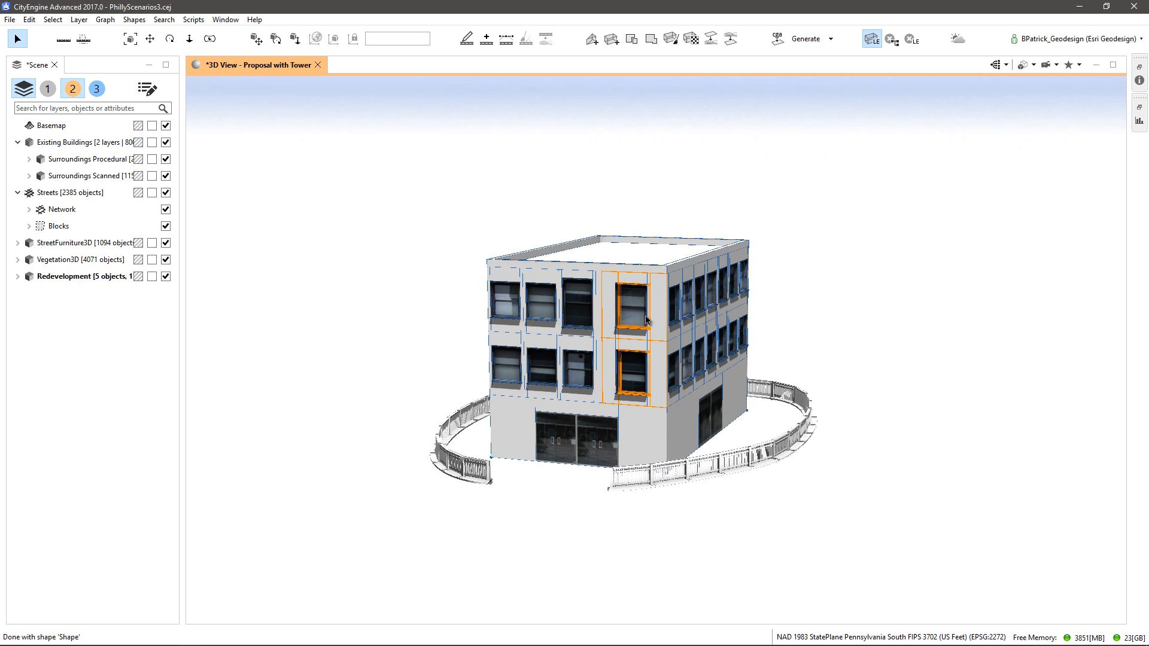
pyautogui.click(631, 330)
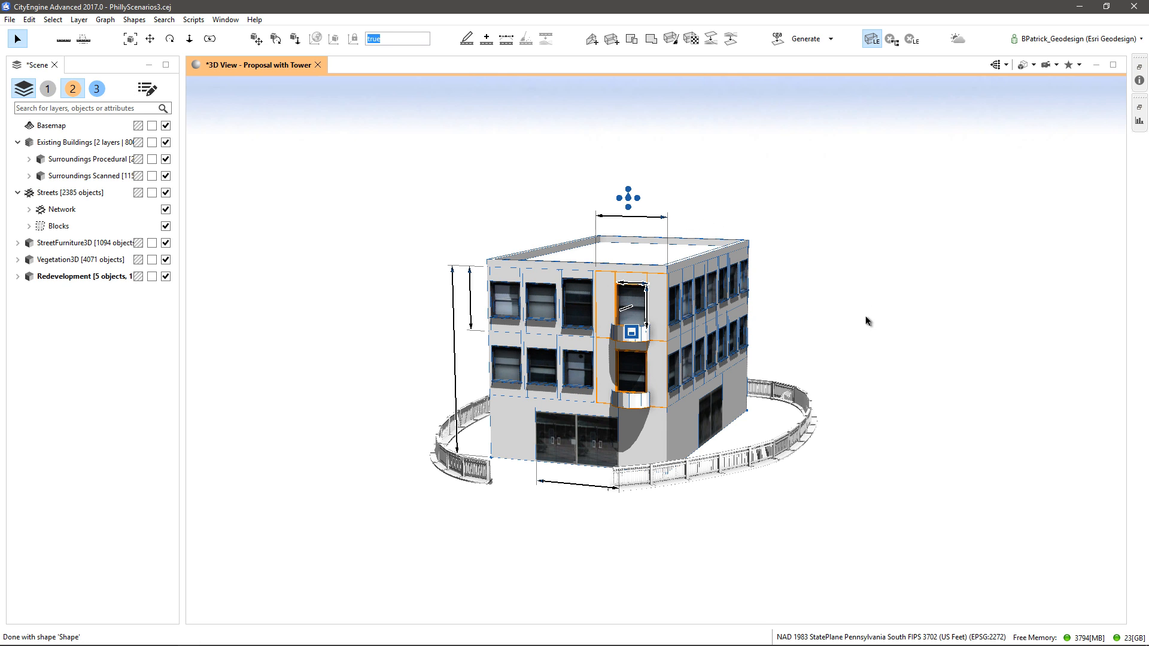
pyautogui.click(844, 300)
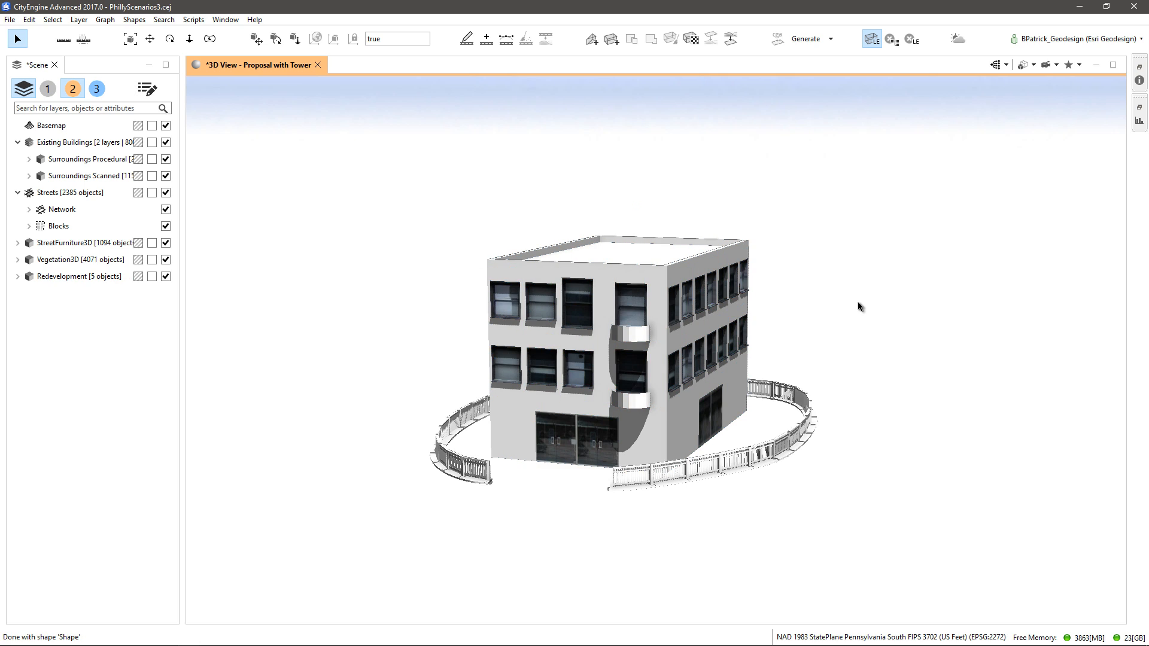
# - Select the building, leave local edit mode, and raise its total height to five storeys with the height handle
pyautogui.click(600, 301)
pyautogui.click(872, 40)
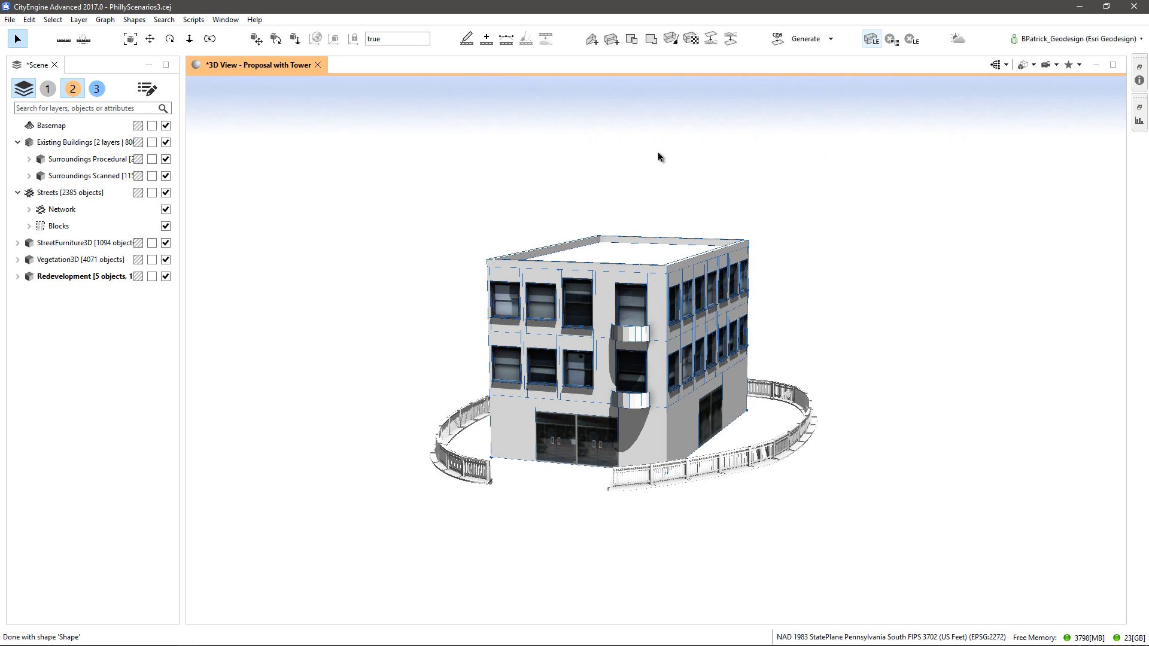
pyautogui.moveTo(454, 271)
pyautogui.moveTo(460, 239); pyautogui.dragTo(457, 150)
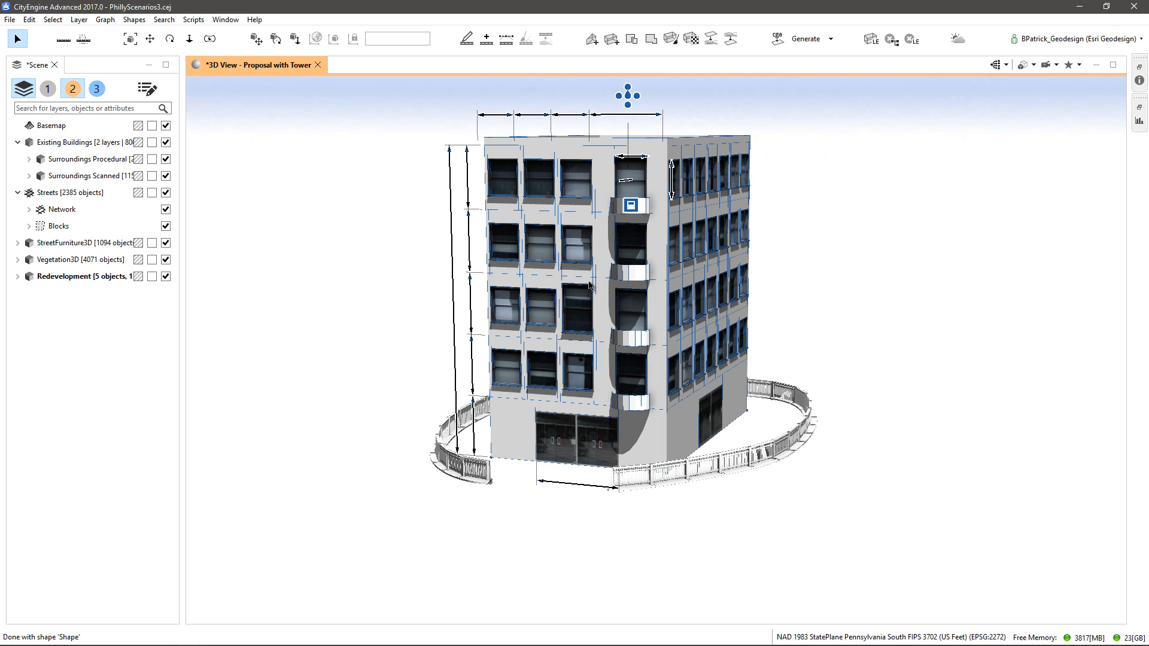
# - Select and frame the curved fence section in front of the building, and apply the ropeFence style to it
pyautogui.click(677, 476)
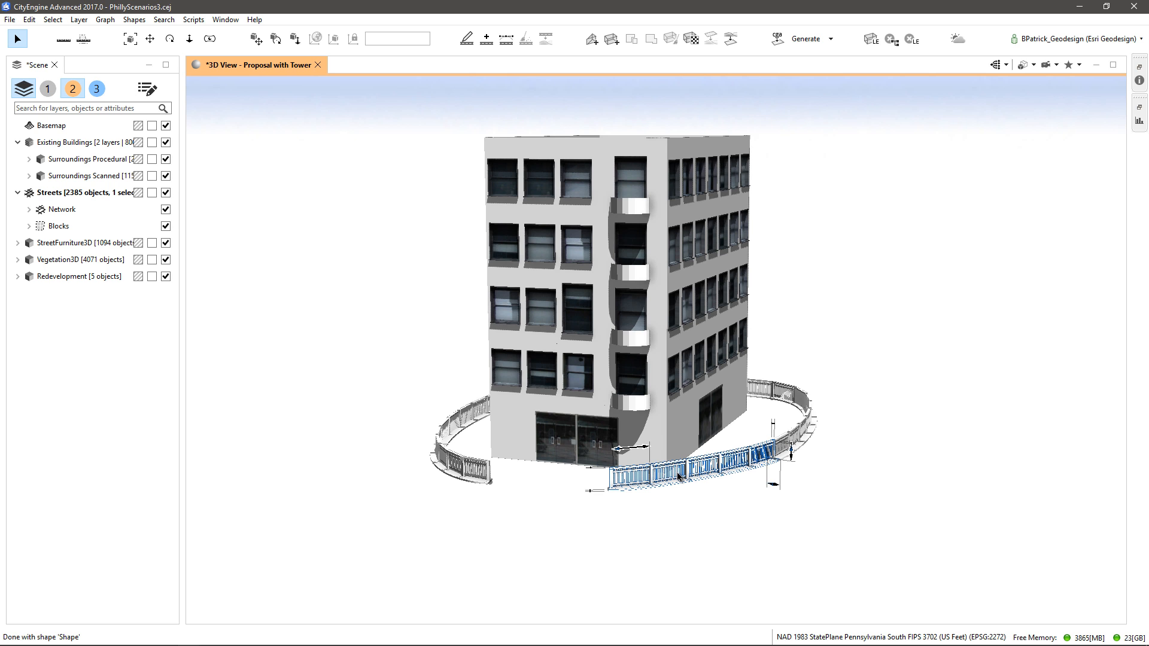
pyautogui.press('f')
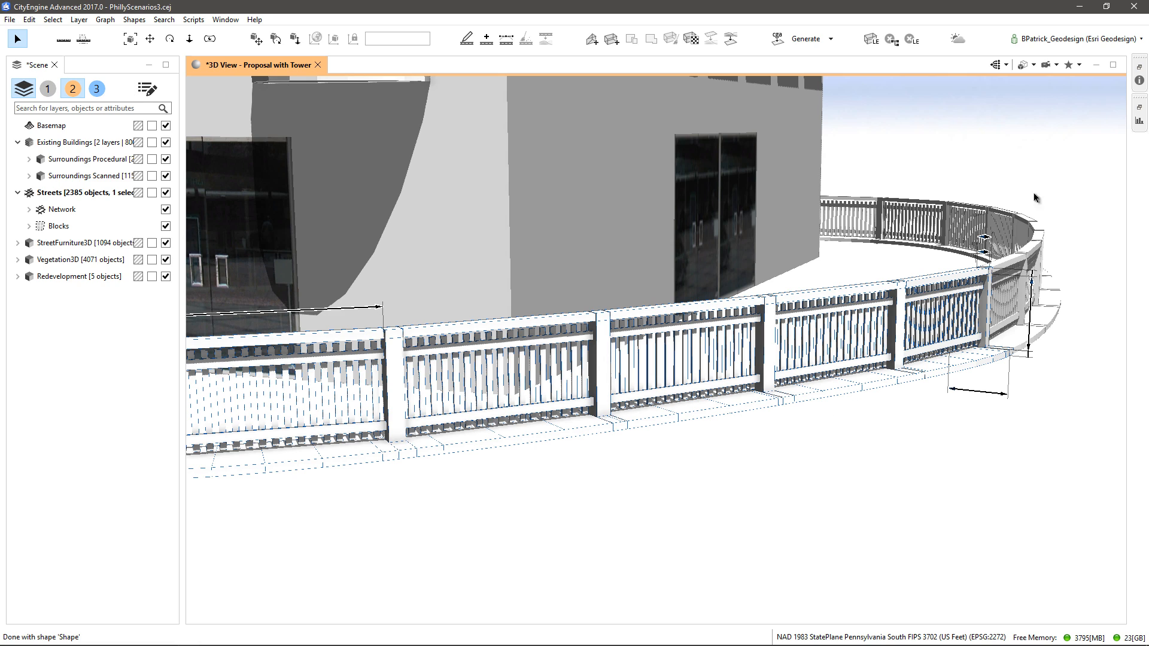
pyautogui.click(1139, 80)
pyautogui.click(1077, 200)
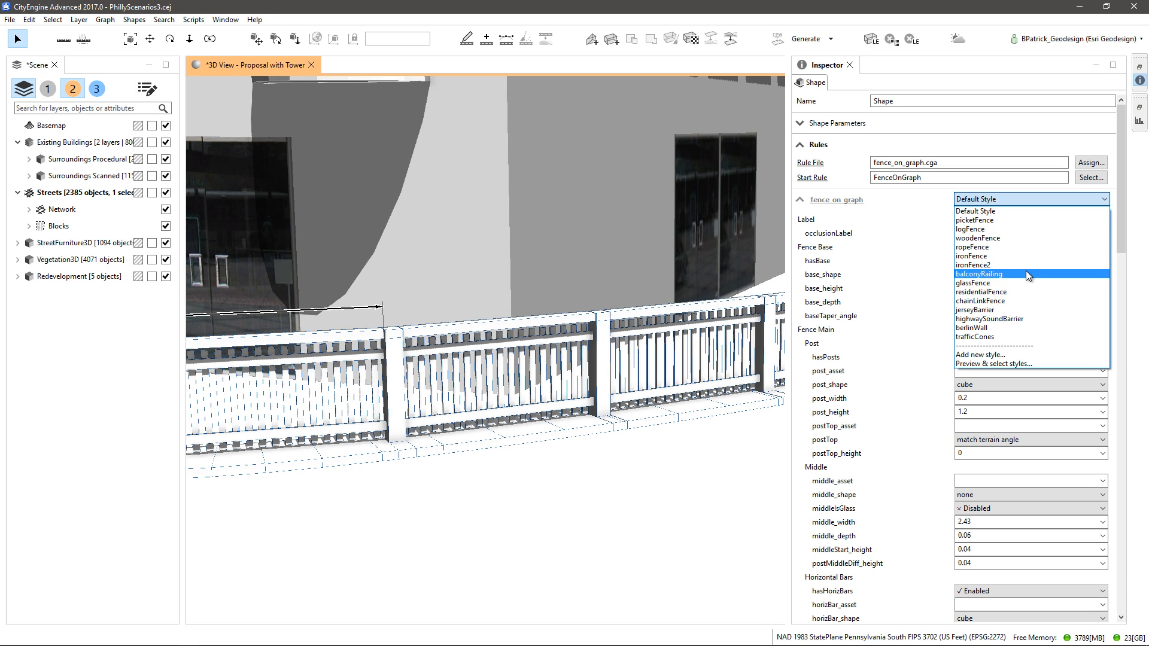
pyautogui.click(1014, 246)
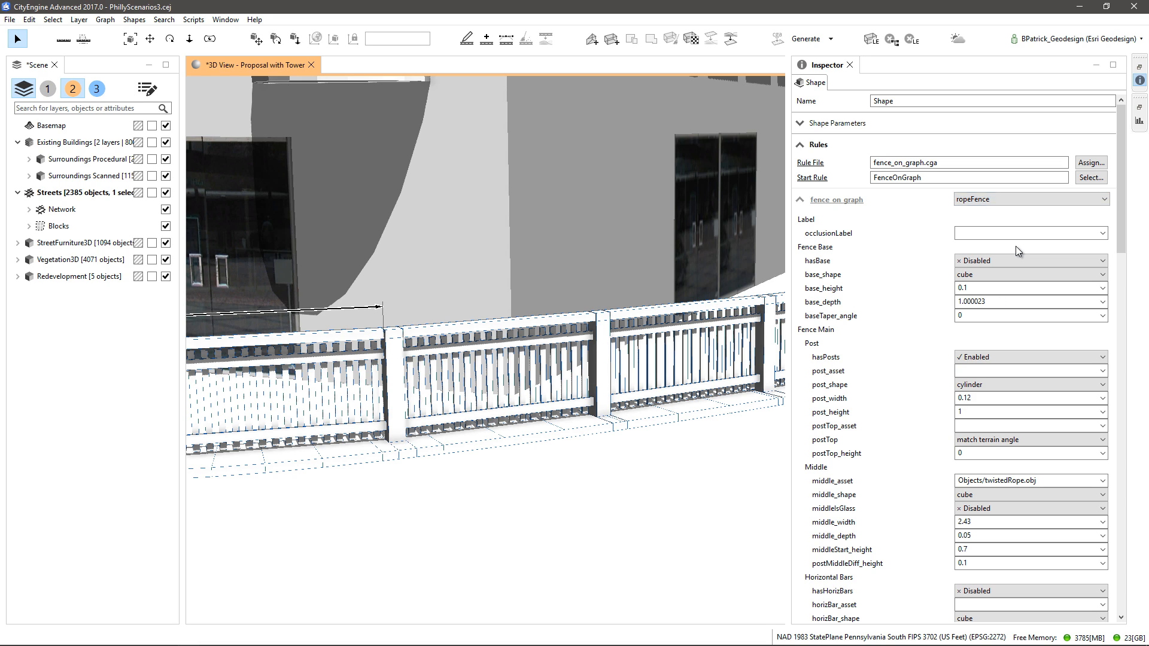
# - Try the residentialFence, berlinWall and trafficCones styles in turn on the selected fence section
pyautogui.click(1041, 198)
pyautogui.click(1036, 292)
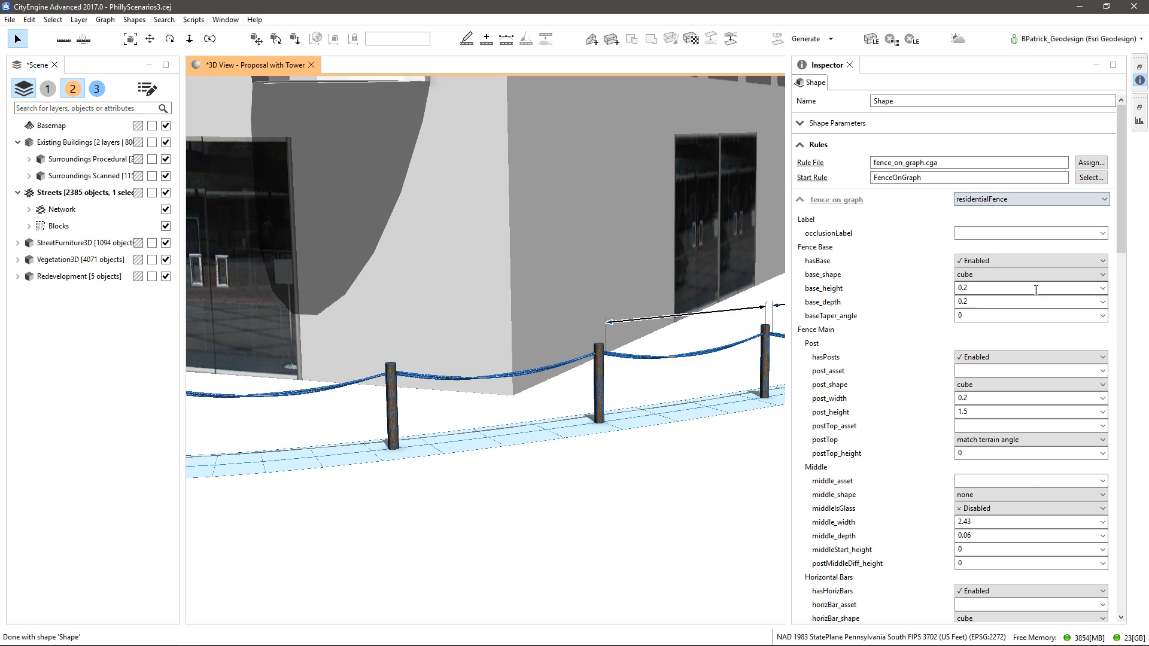
pyautogui.click(1042, 199)
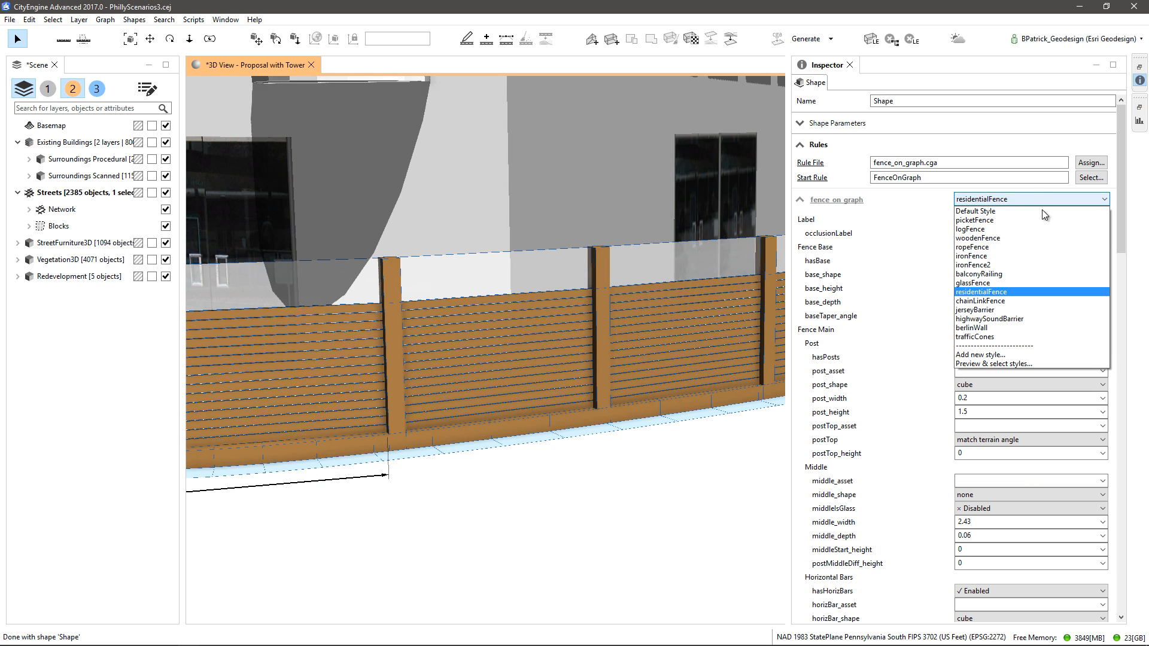
pyautogui.click(1026, 327)
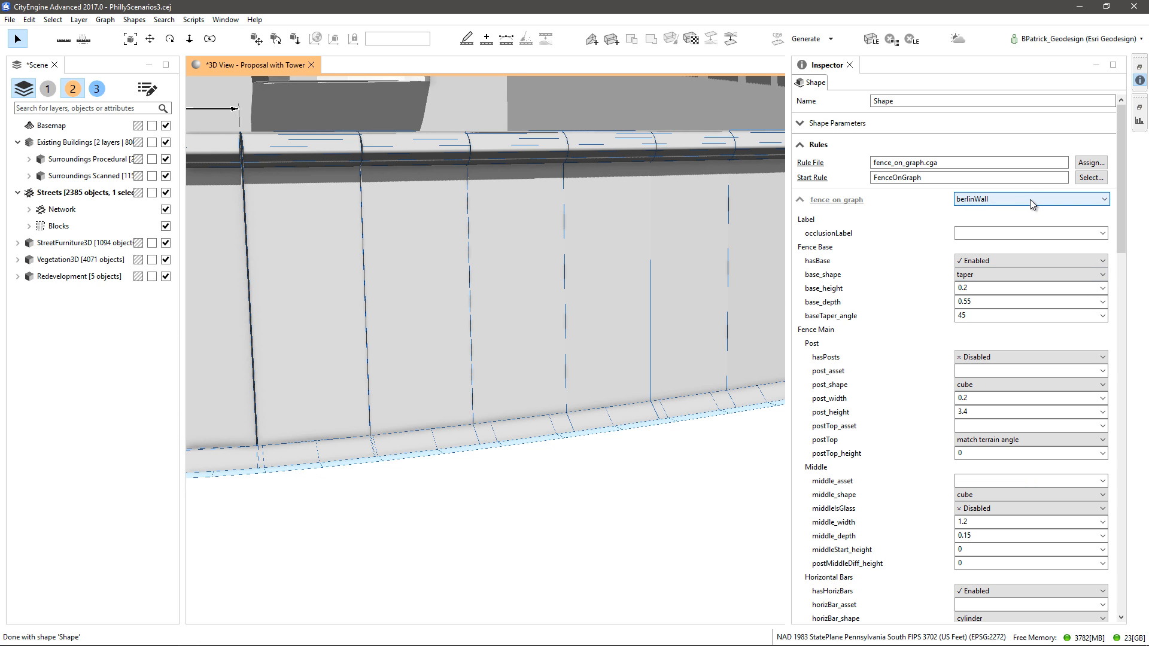
pyautogui.click(1029, 199)
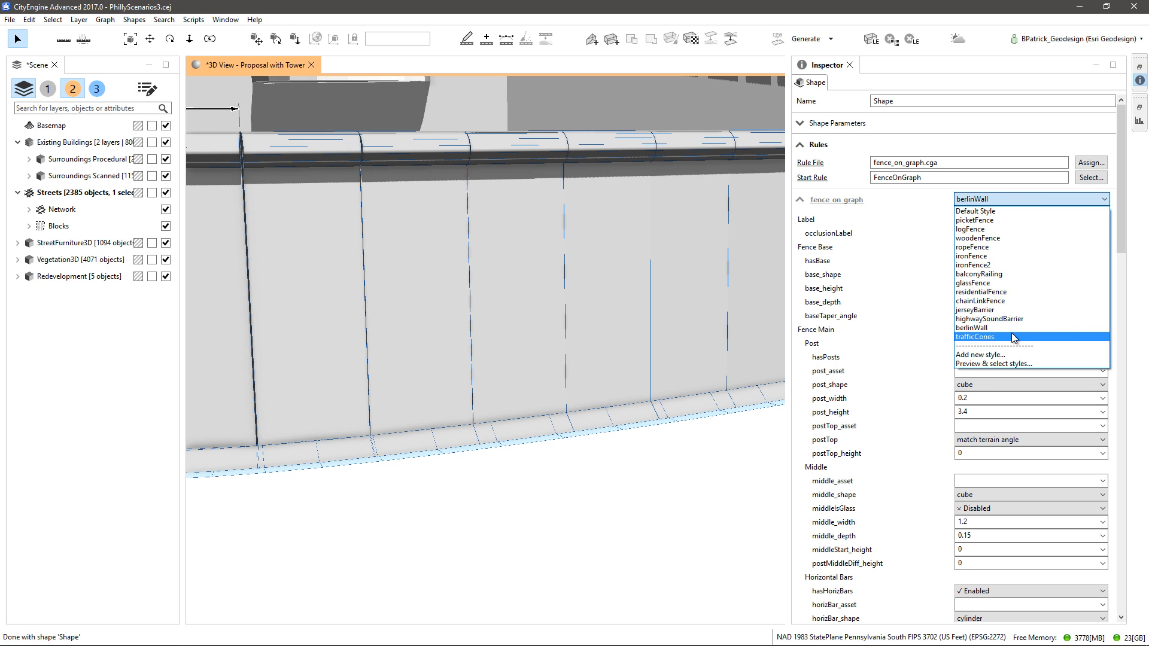
pyautogui.click(1016, 336)
# - Apply the logFence style to the fence section, restore the enlarged 3D view, and clear the selection
pyautogui.click(1014, 200)
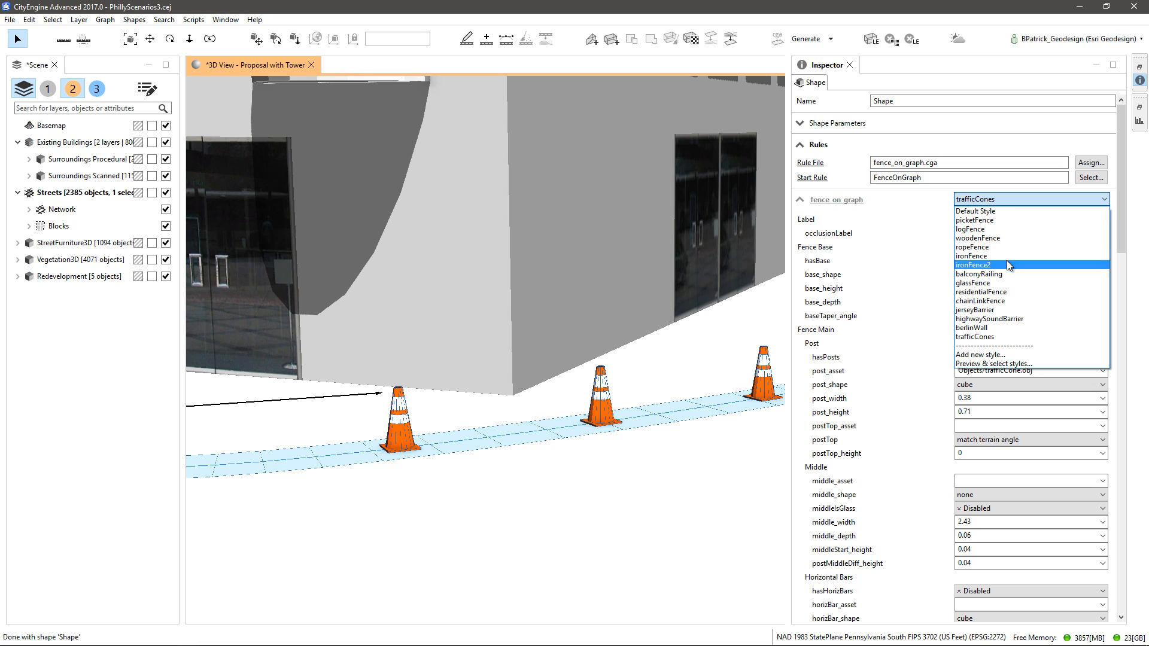
pyautogui.click(1005, 232)
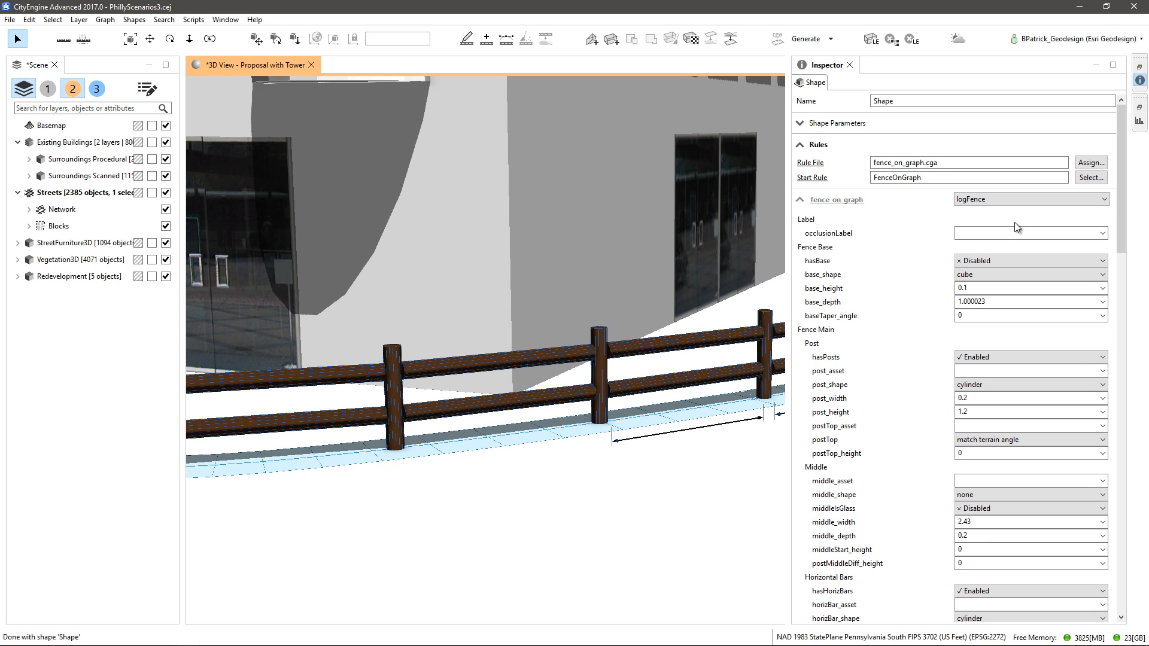
pyautogui.hotkey('ctrl', 'm')
pyautogui.click(684, 463)
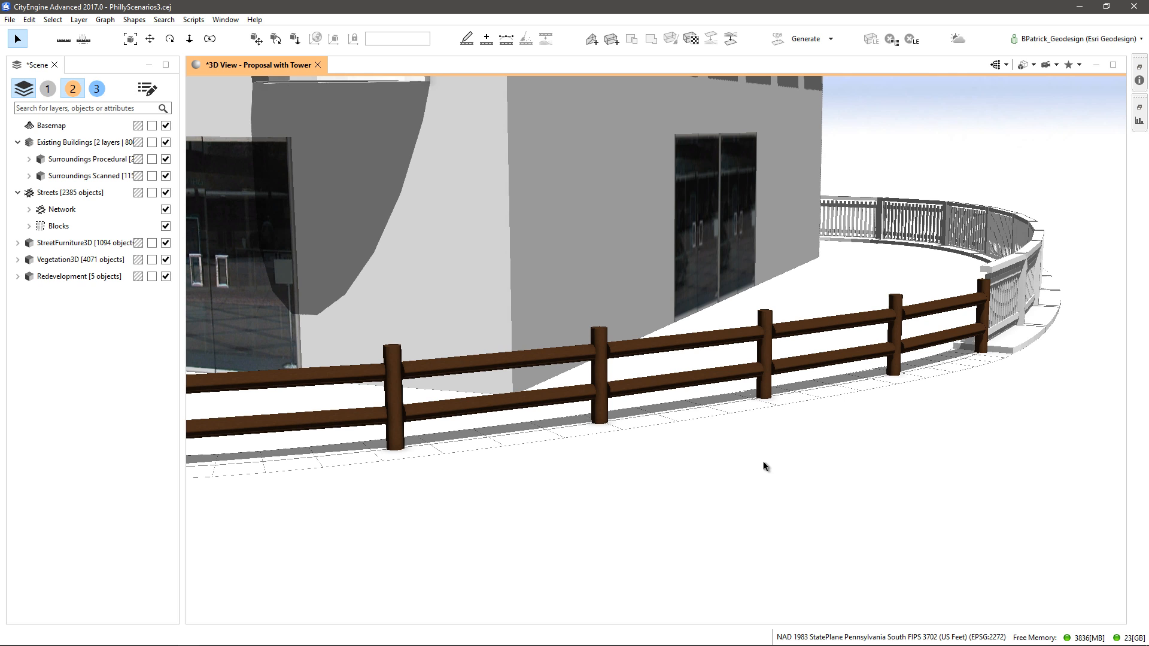
# - Select the building together with its surrounding fences and examine the available model export formats and file options without exporting
pyautogui.scroll(-5, 766, 469)
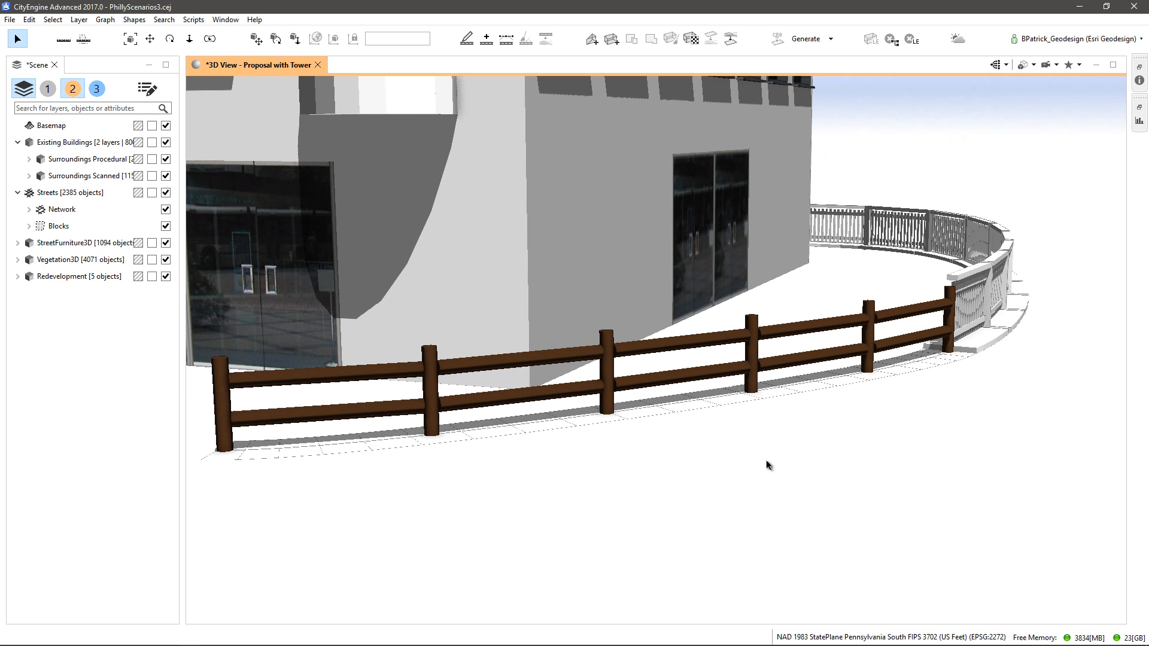
pyautogui.scroll(-3, 769, 472)
pyautogui.moveTo(773, 467); pyautogui.dragTo(221, 127)
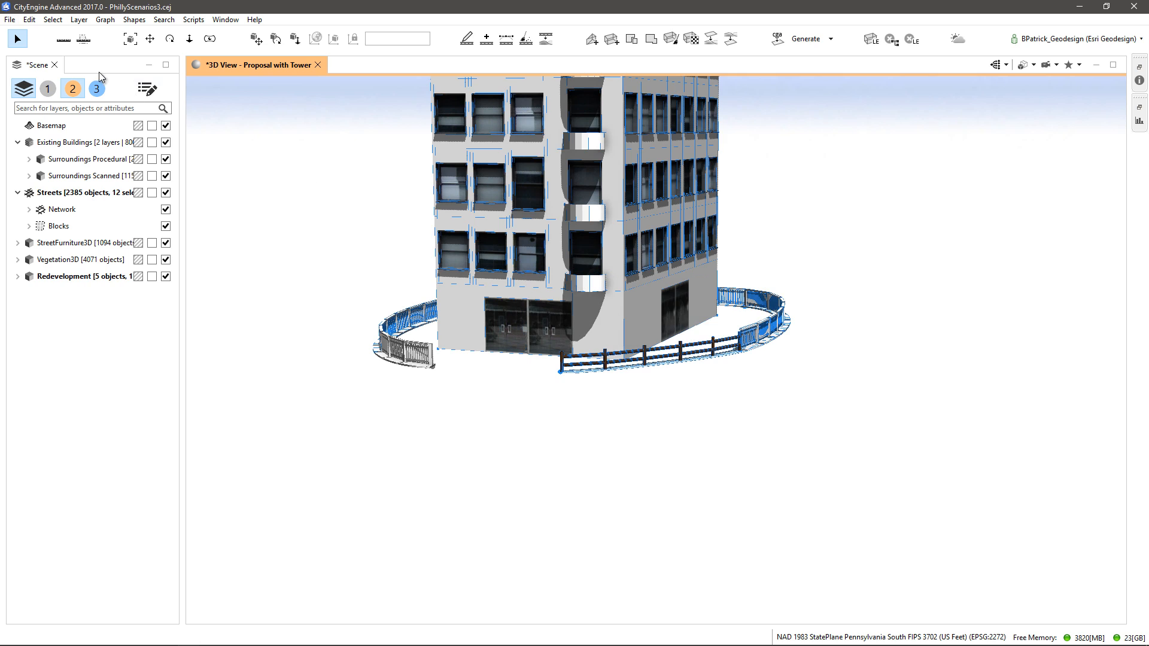
pyautogui.click(9, 19)
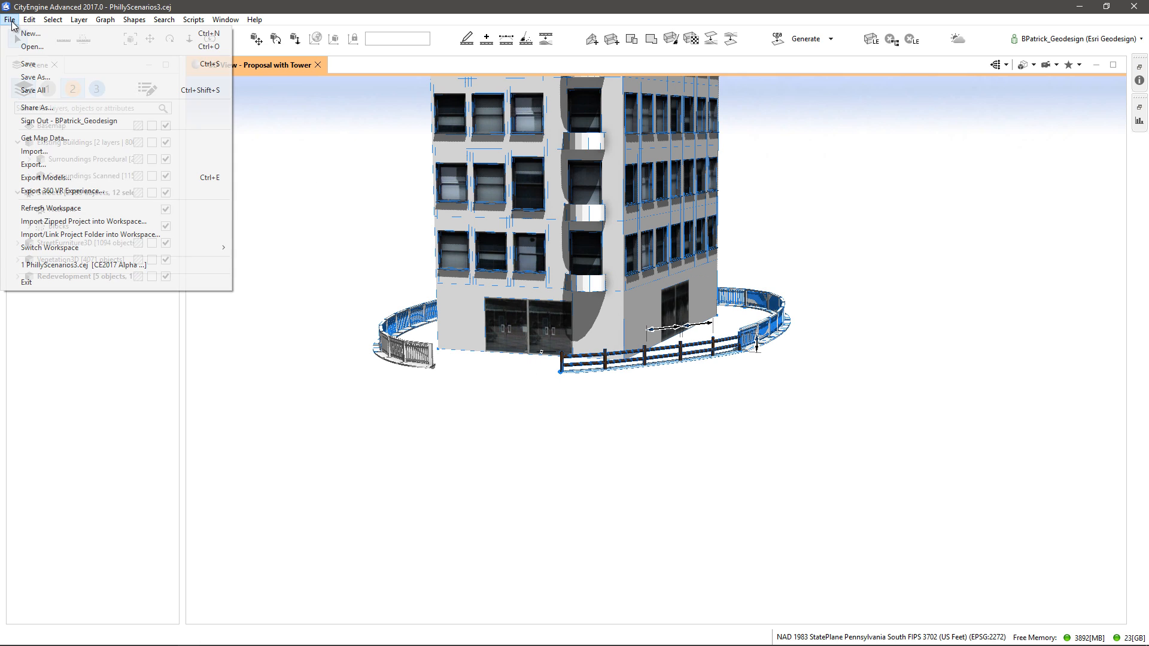
pyautogui.click(77, 178)
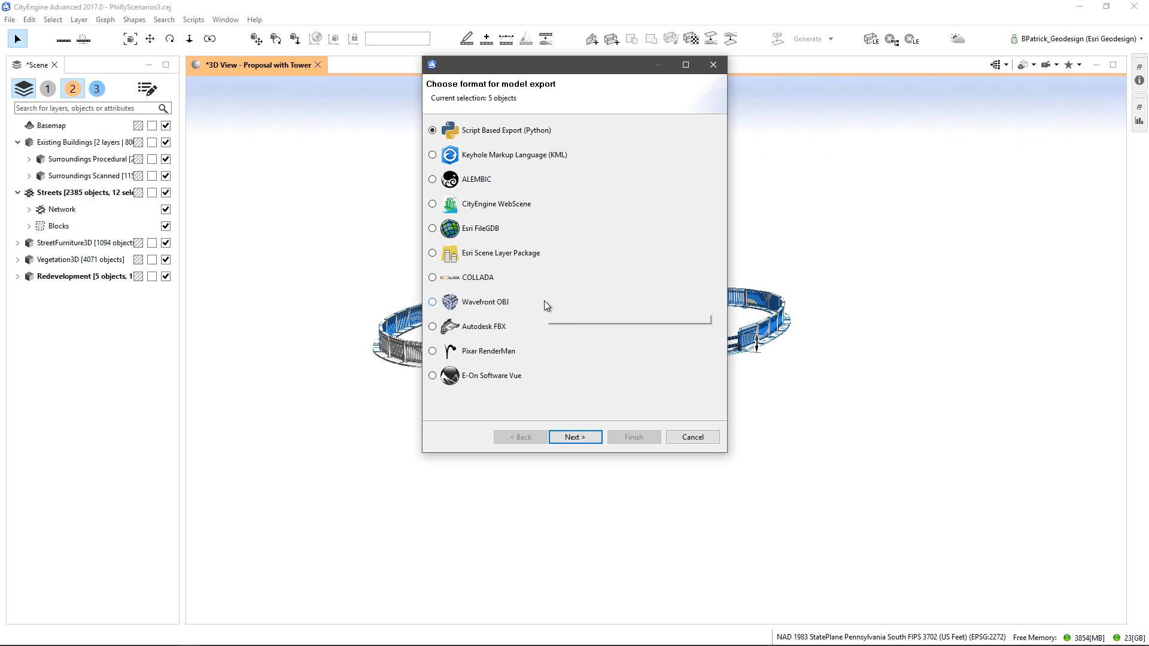
pyautogui.click(694, 436)
pyautogui.click(10, 19)
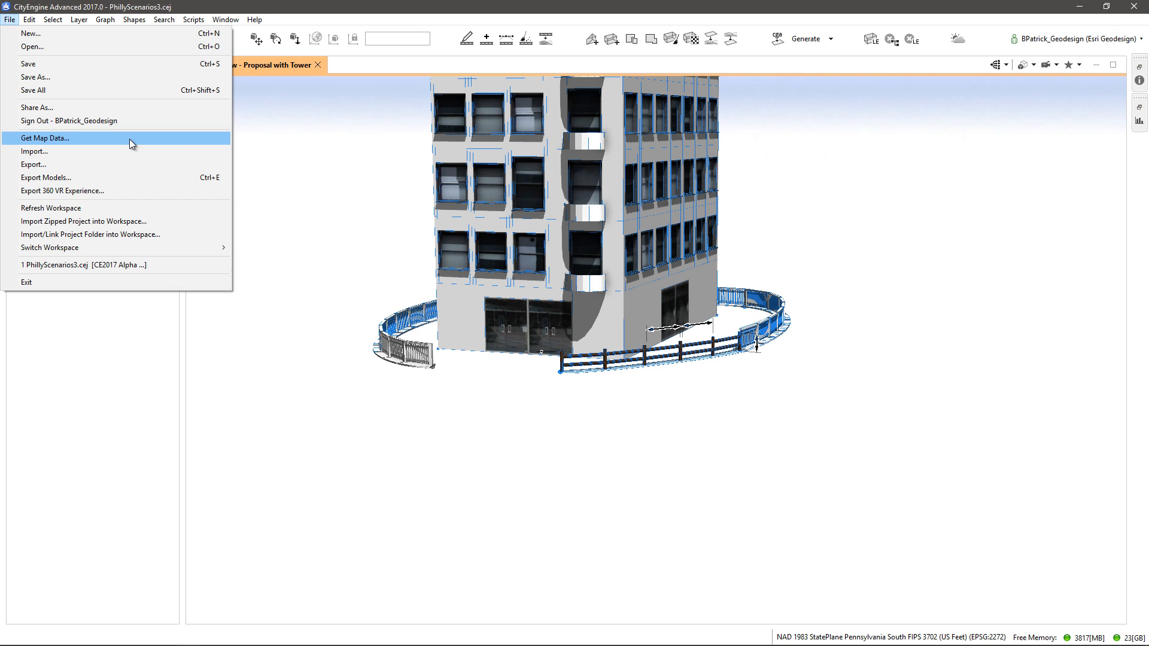
pyautogui.click(301, 189)
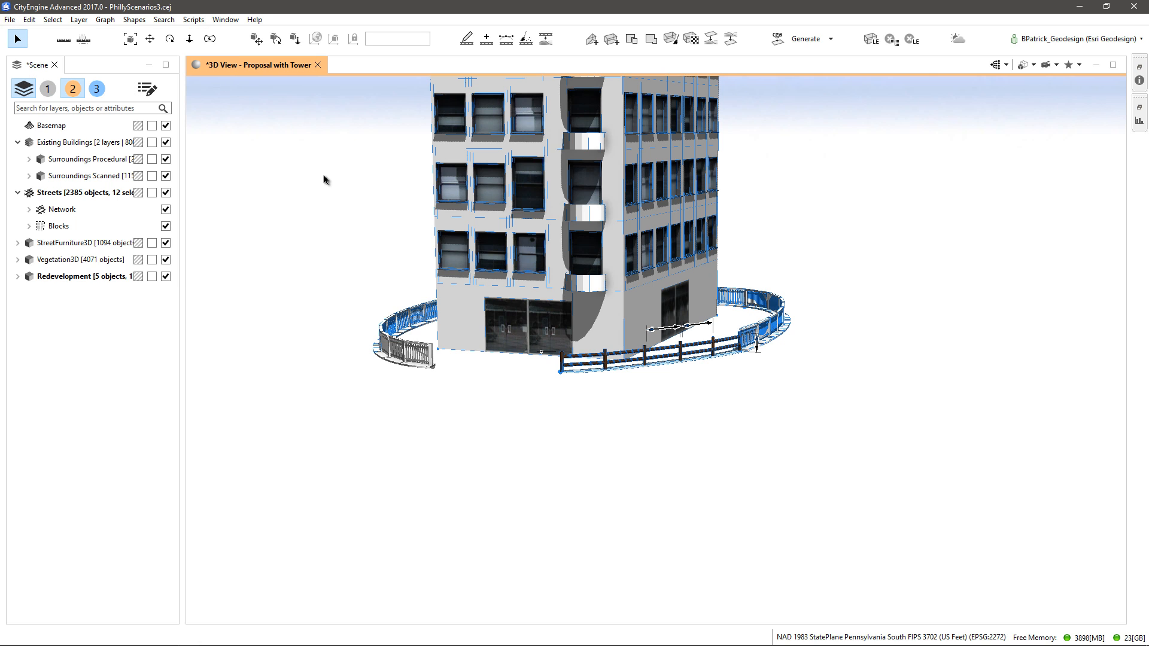